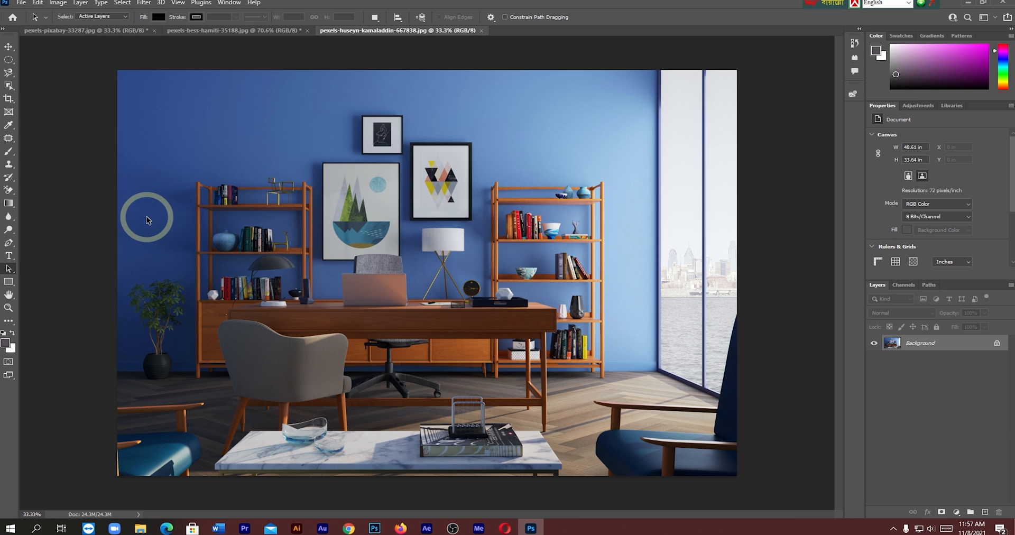
- Activate the Object Selection tool with Object Finder enabled and refresh the object detection on the room photo
{"action": "left_click", "coordinate": [9, 85]}
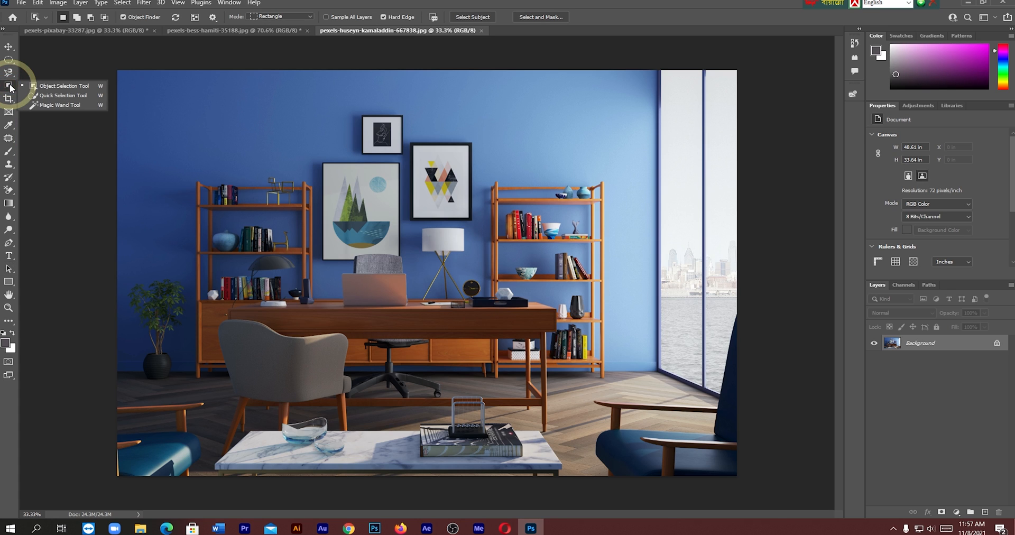
{"action": "left_click", "coordinate": [126, 16]}
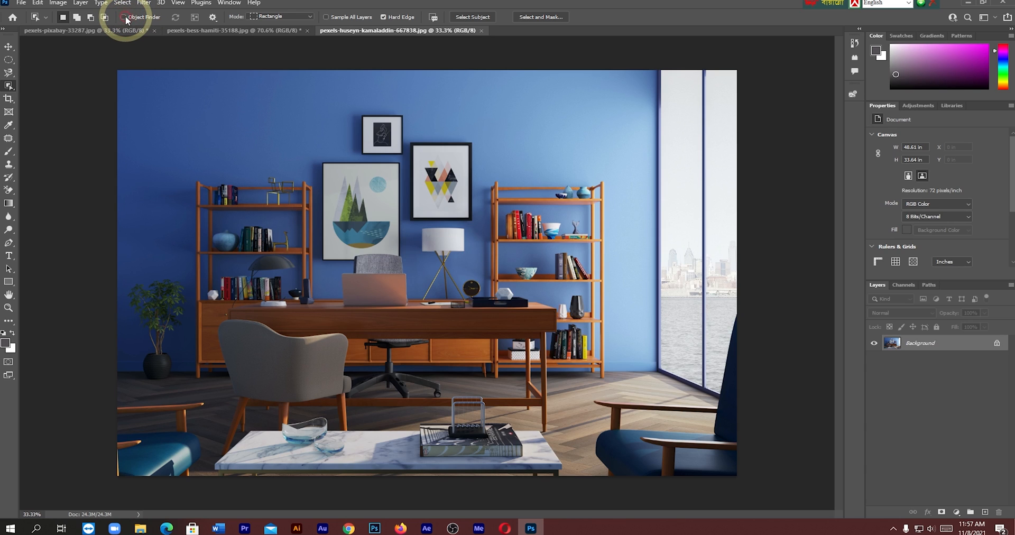
{"action": "left_click", "coordinate": [125, 16]}
{"action": "left_click", "coordinate": [176, 20]}
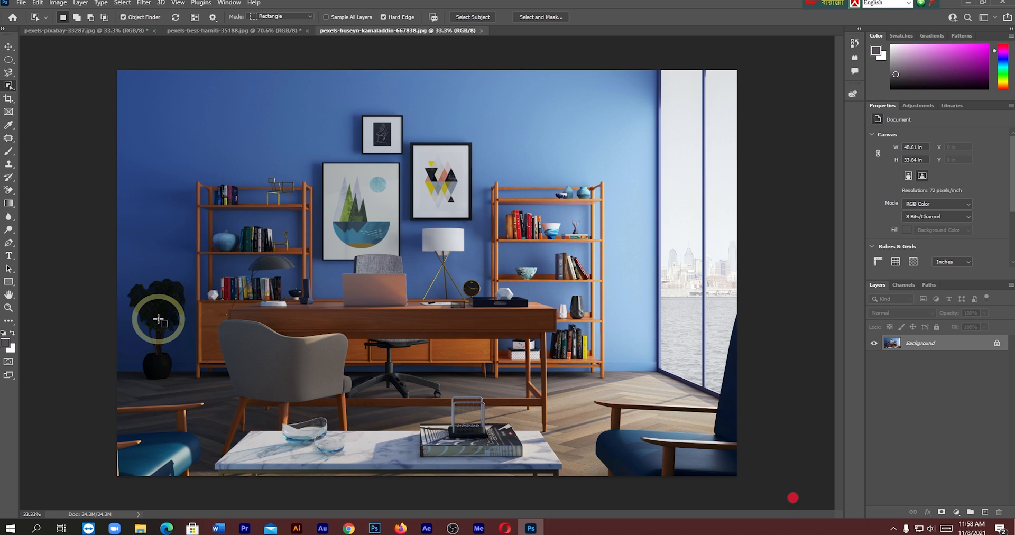
- Select the geometric-art frame, then add the small upper picture frame and the potted plant to the selection
{"action": "left_click", "coordinate": [438, 180]}
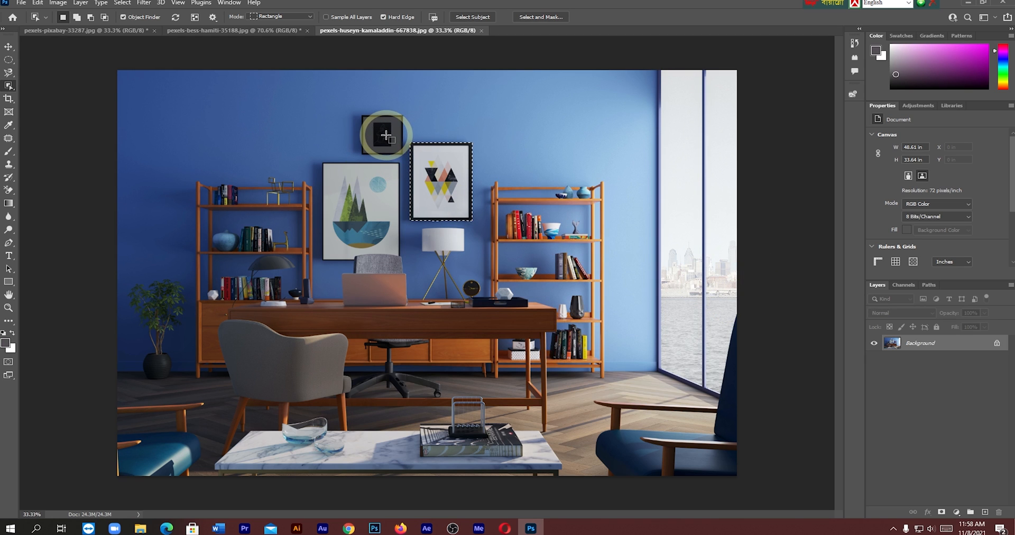
{"action": "key", "text": "shift"}
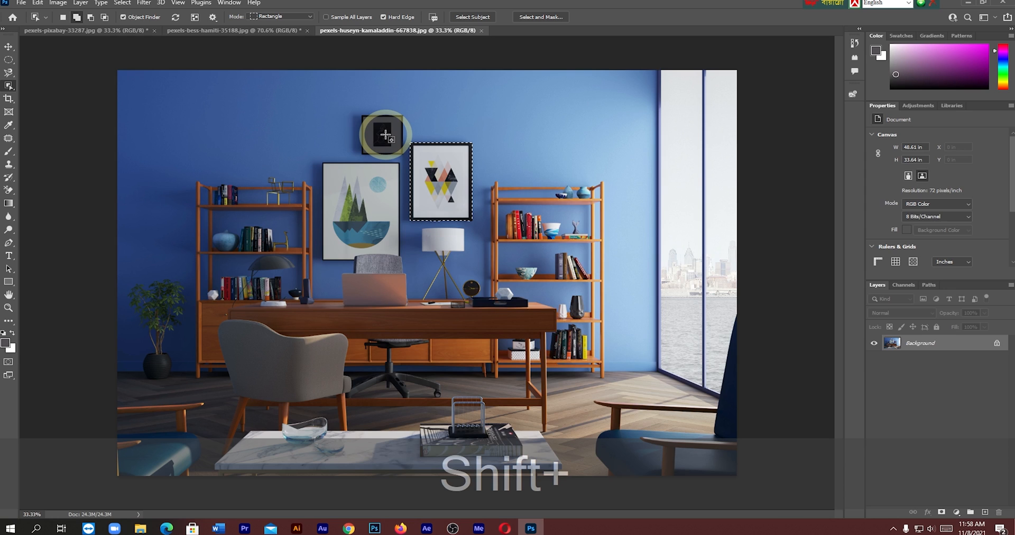
{"action": "left_click", "coordinate": [386, 135], "text": "shift"}
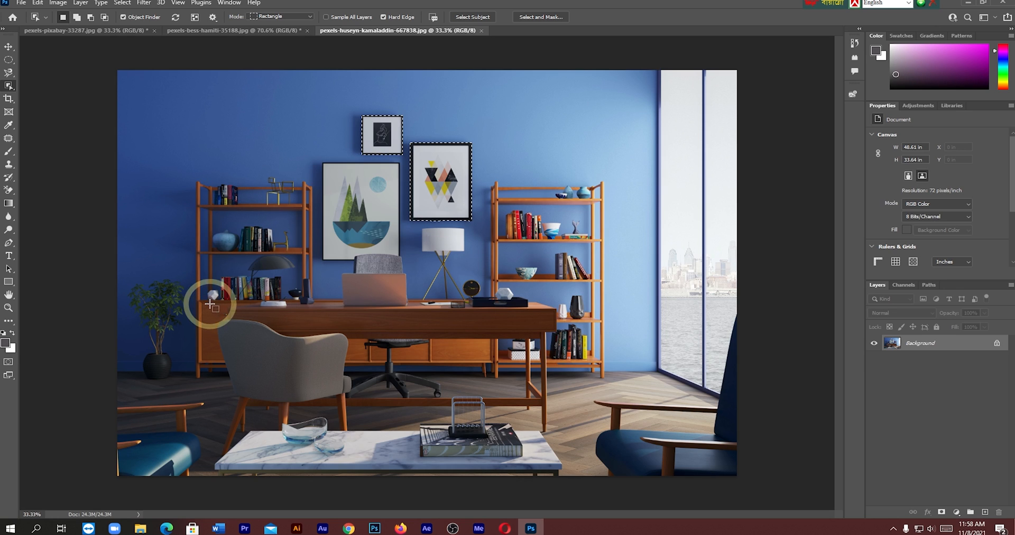
{"action": "key", "text": "shift"}
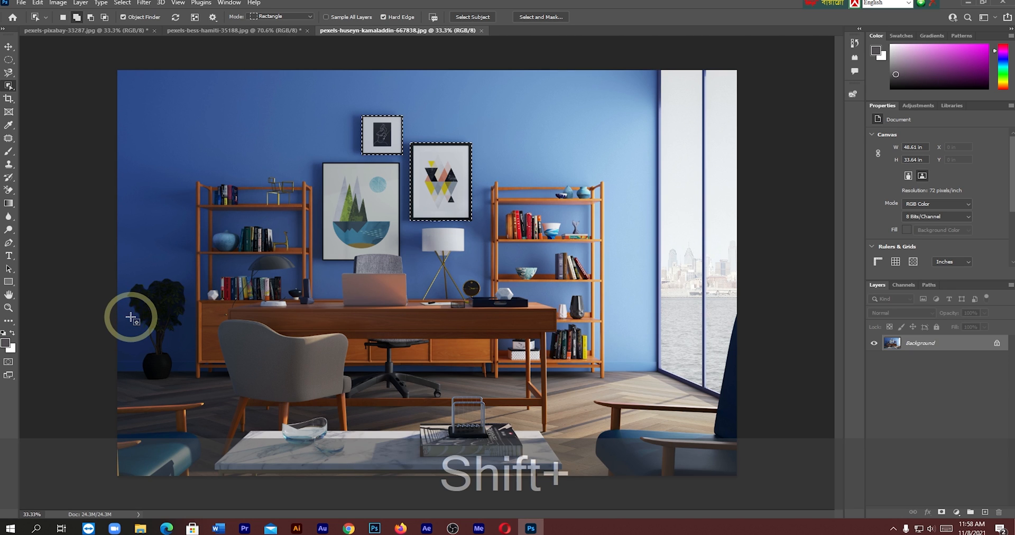
{"action": "left_click", "coordinate": [159, 297], "text": "shift"}
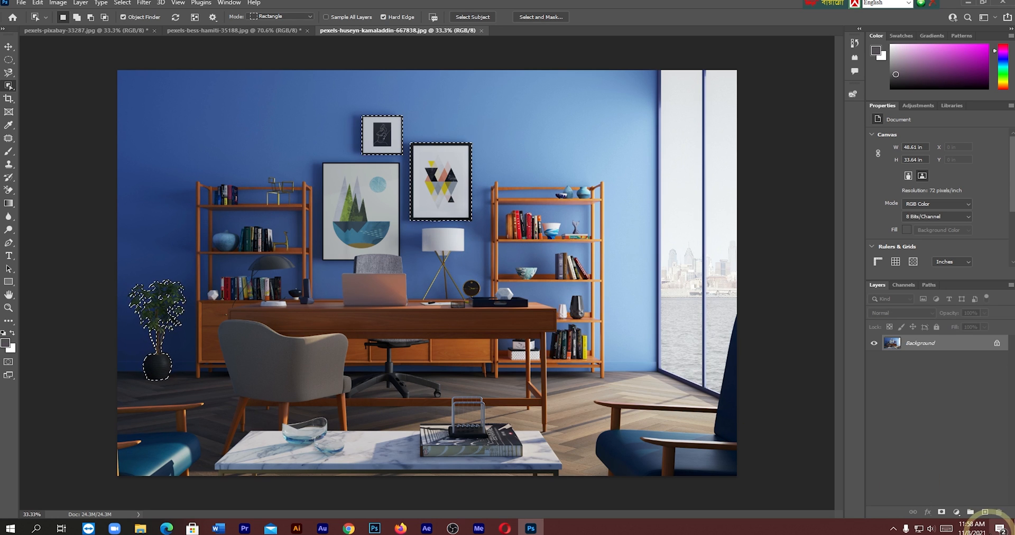
- Add a layer mask from the selection, view the mask by itself, and return to the layer's image
{"action": "left_click", "coordinate": [943, 513]}
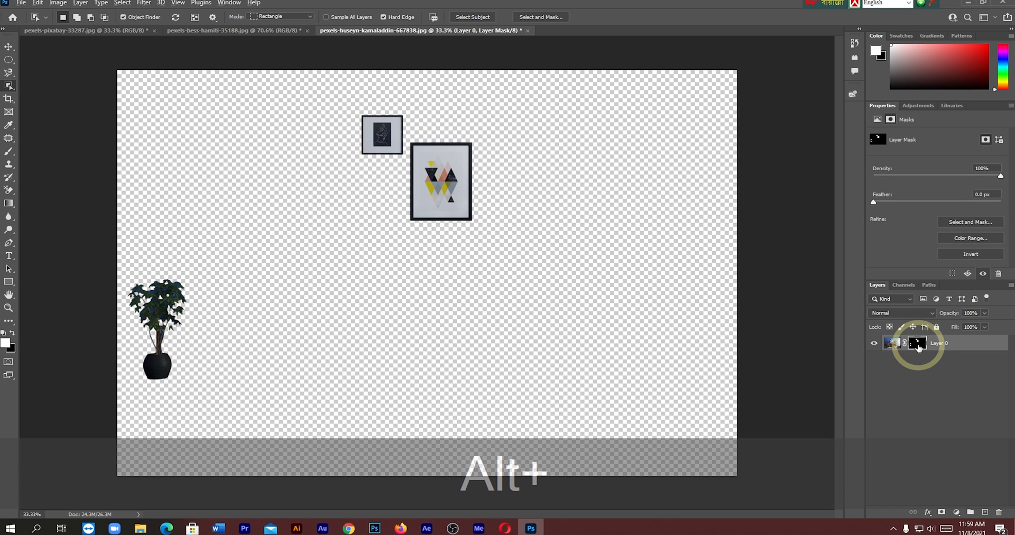
{"action": "left_click", "coordinate": [919, 345], "text": "alt"}
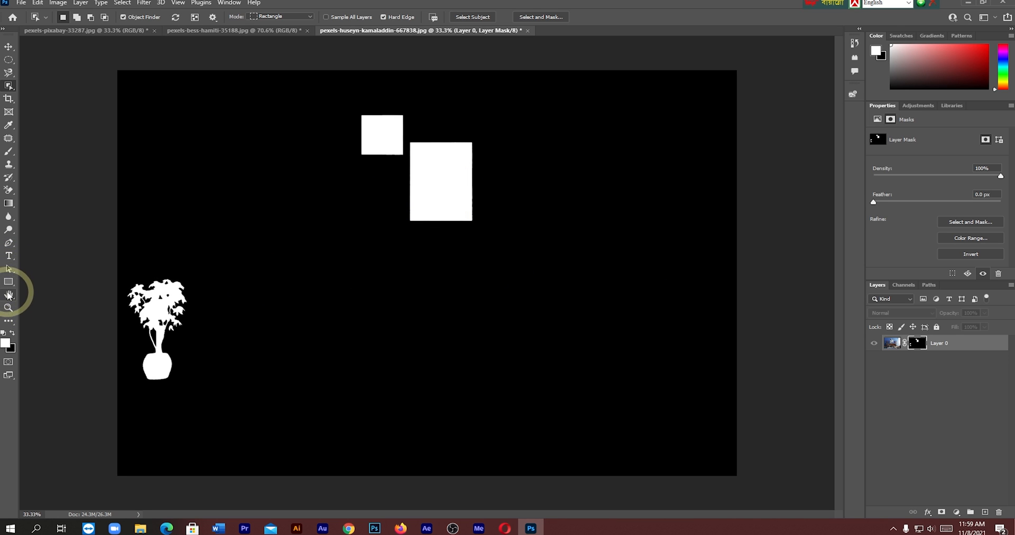
{"action": "left_click", "coordinate": [9, 230]}
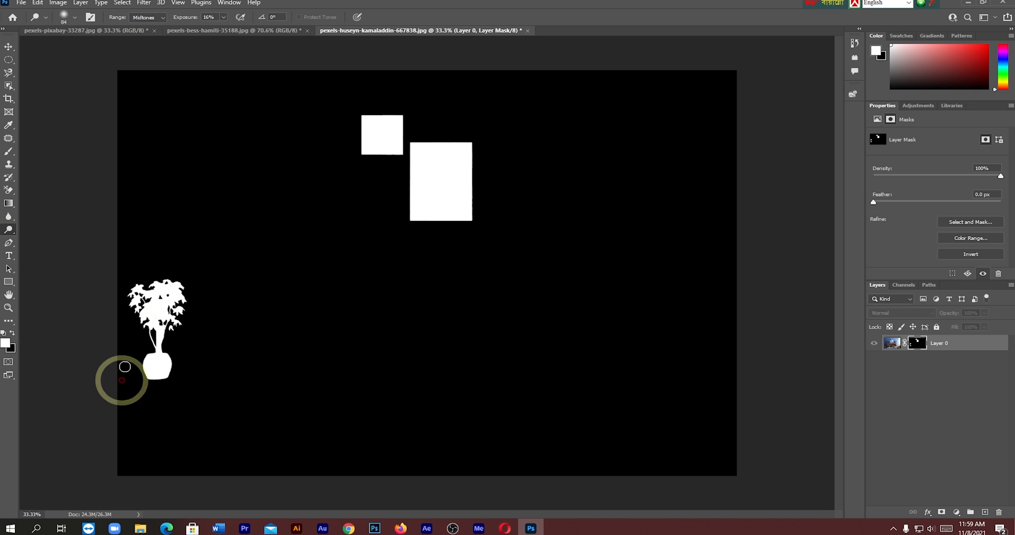
{"action": "left_click", "coordinate": [892, 344]}
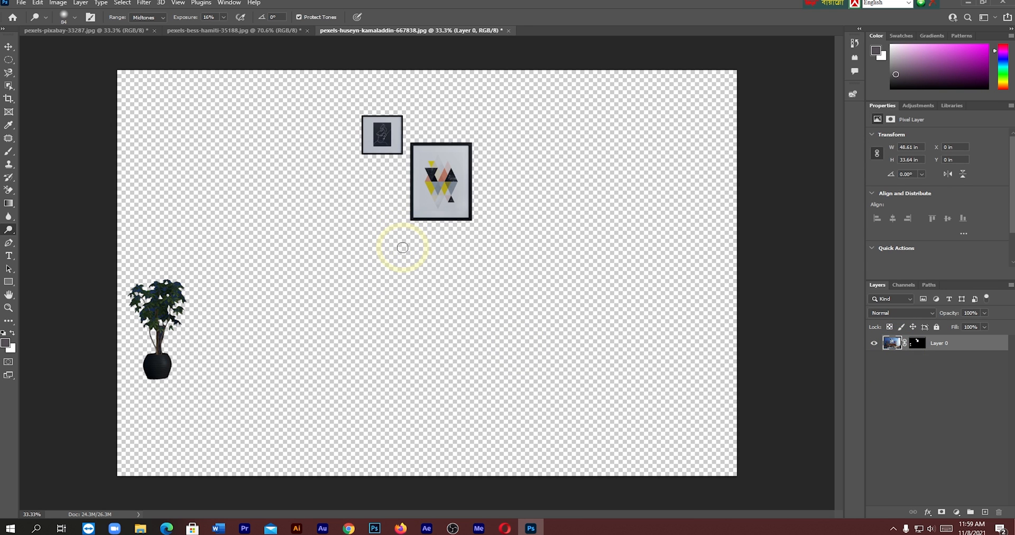
{"action": "left_click_drag", "start_coordinate": [402, 249], "coordinate": [455, 210]}
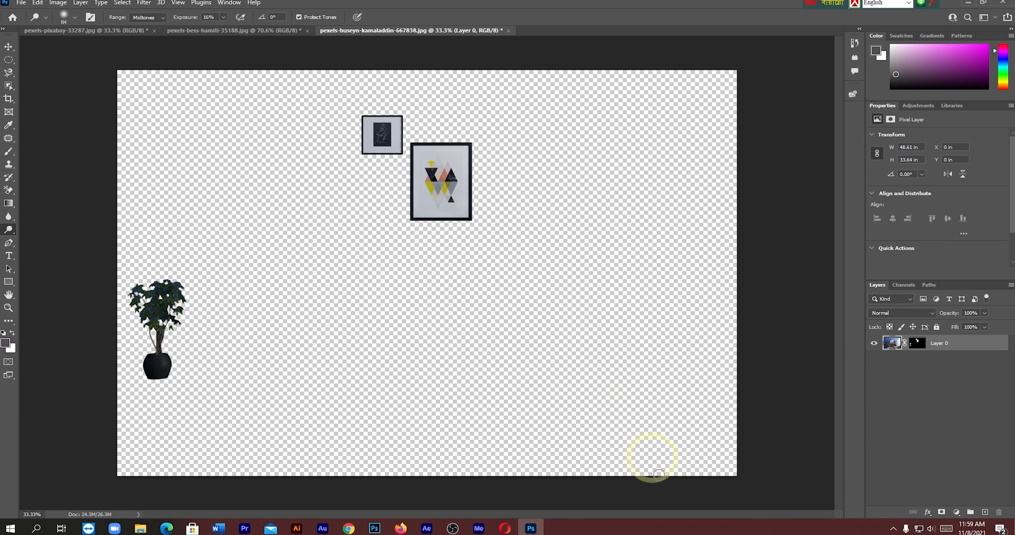
- Try adding a Solid Color fill layer to the masked room image
{"action": "left_click", "coordinate": [958, 513]}
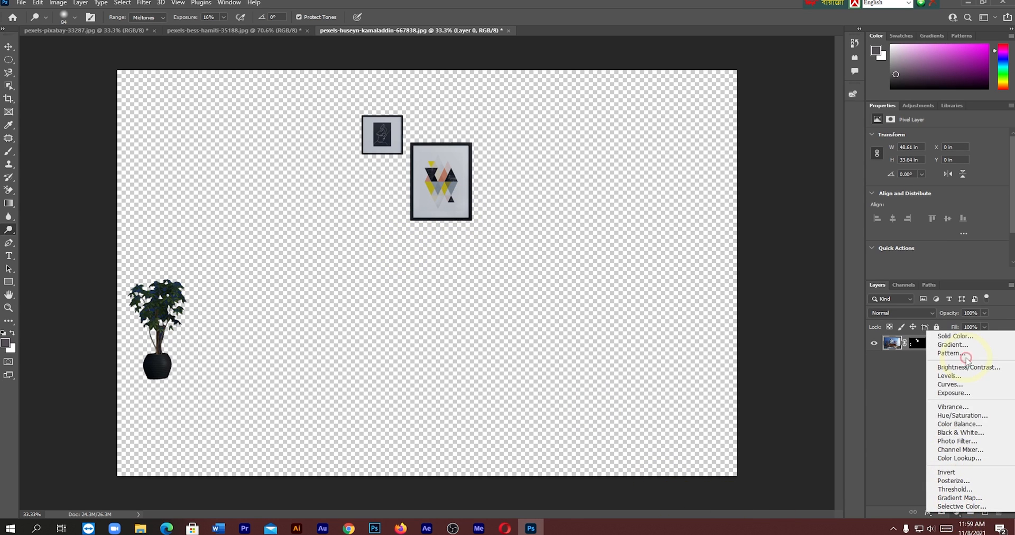
{"action": "left_click", "coordinate": [952, 332]}
{"action": "left_click", "coordinate": [786, 343]}
{"action": "left_click", "coordinate": [772, 284]}
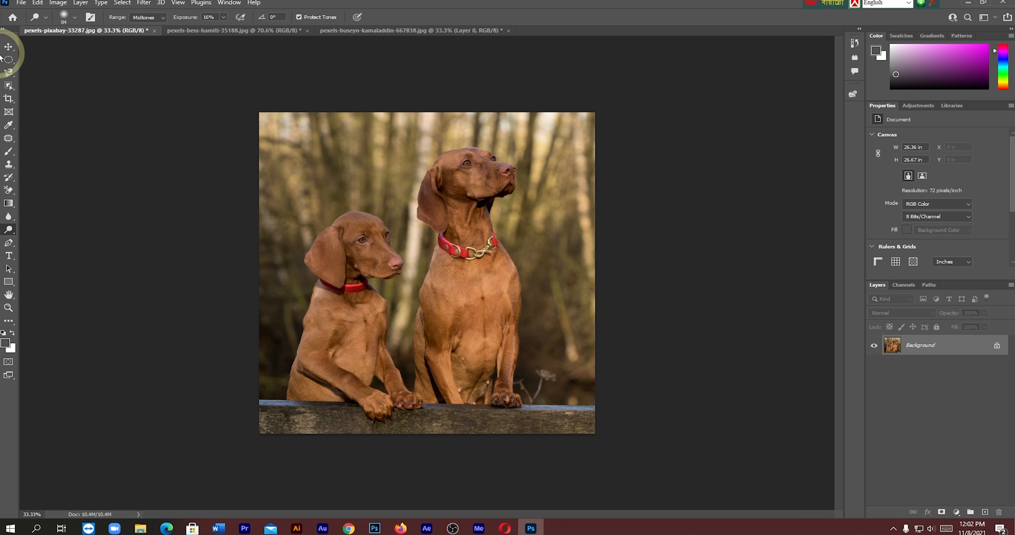
- Set the Object Selection tool to Never Show Overlay and select the smaller dog in the dog photo
{"action": "left_click", "coordinate": [9, 87]}
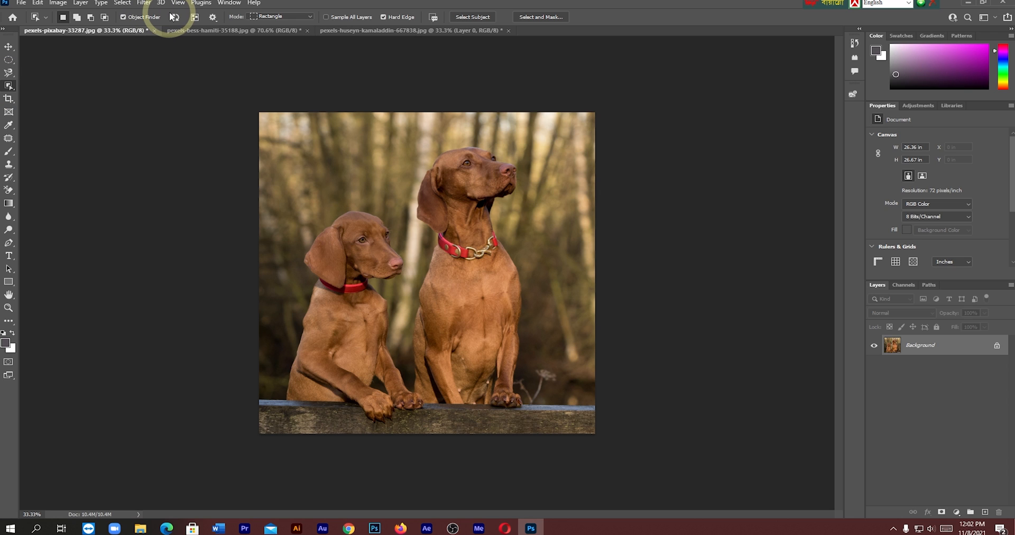
{"action": "left_click", "coordinate": [214, 18]}
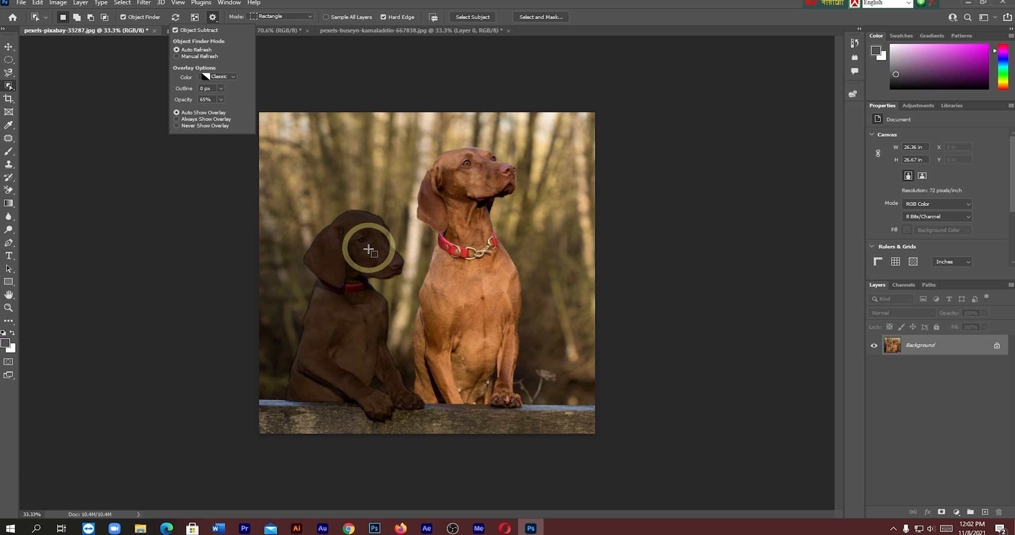
{"action": "left_click", "coordinate": [180, 126]}
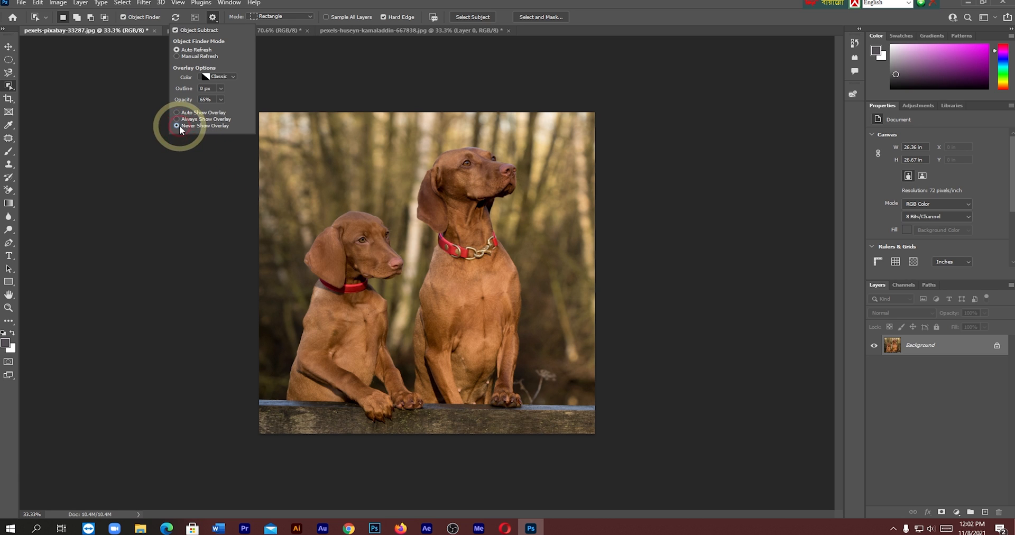
{"action": "left_click", "coordinate": [352, 329]}
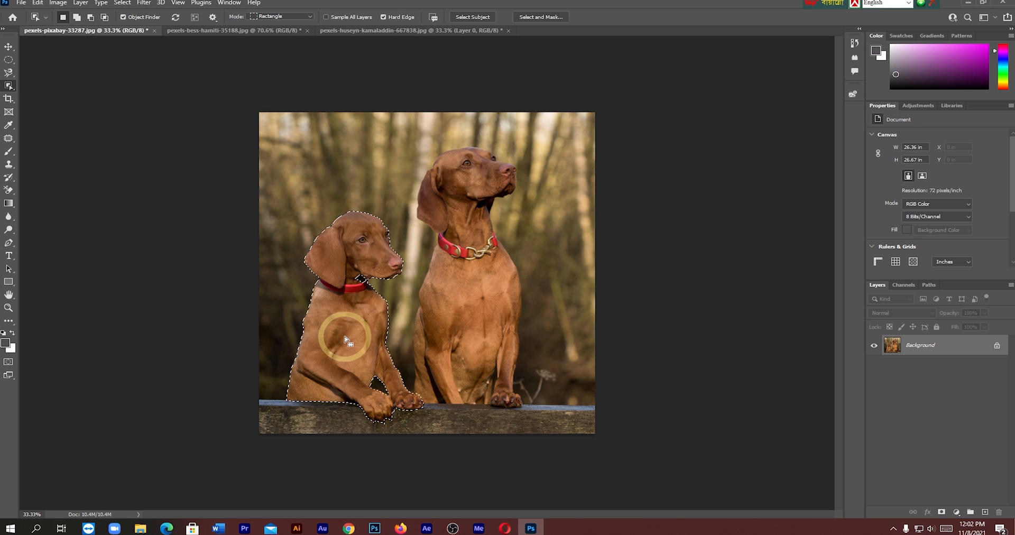
- Compare the Auto Show and Never Show overlay options on the dogs, finishing with Auto Show Overlay
{"action": "left_click", "coordinate": [213, 17]}
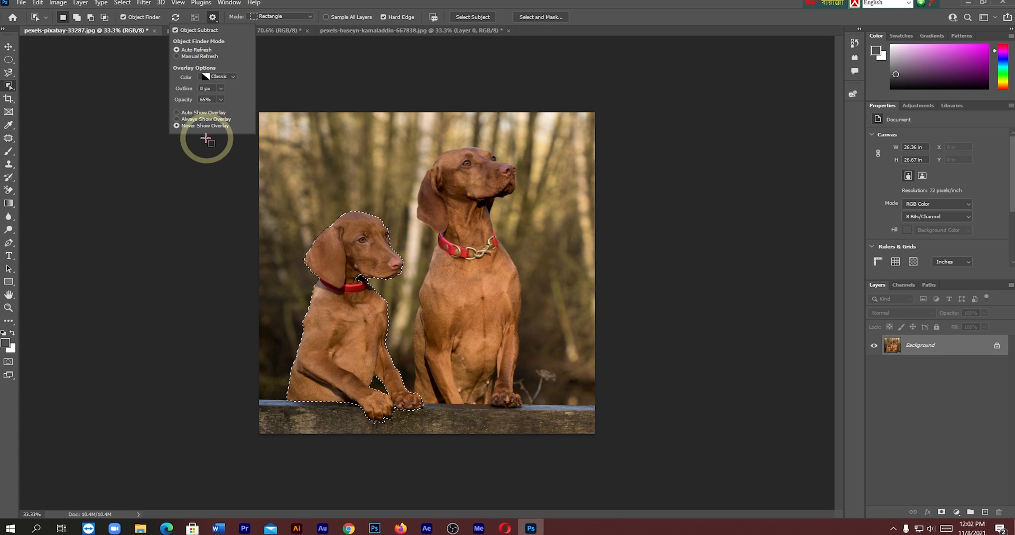
{"action": "left_click", "coordinate": [177, 113]}
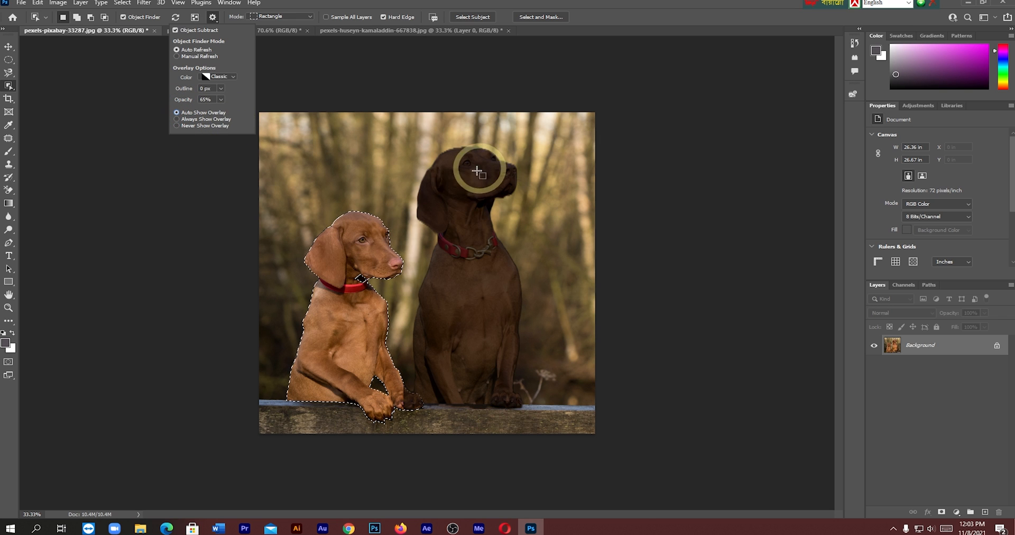
{"action": "left_click", "coordinate": [180, 126]}
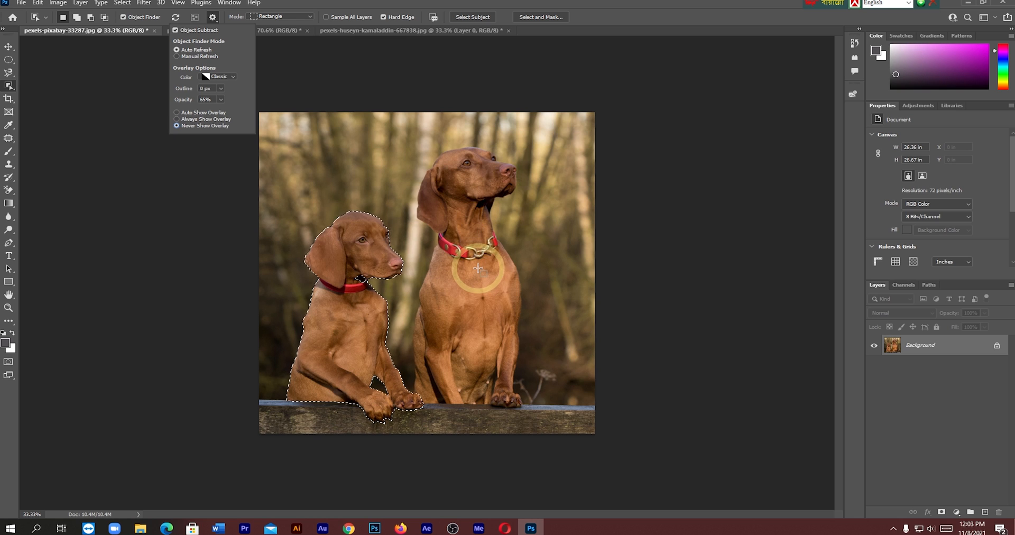
{"action": "left_click", "coordinate": [180, 113]}
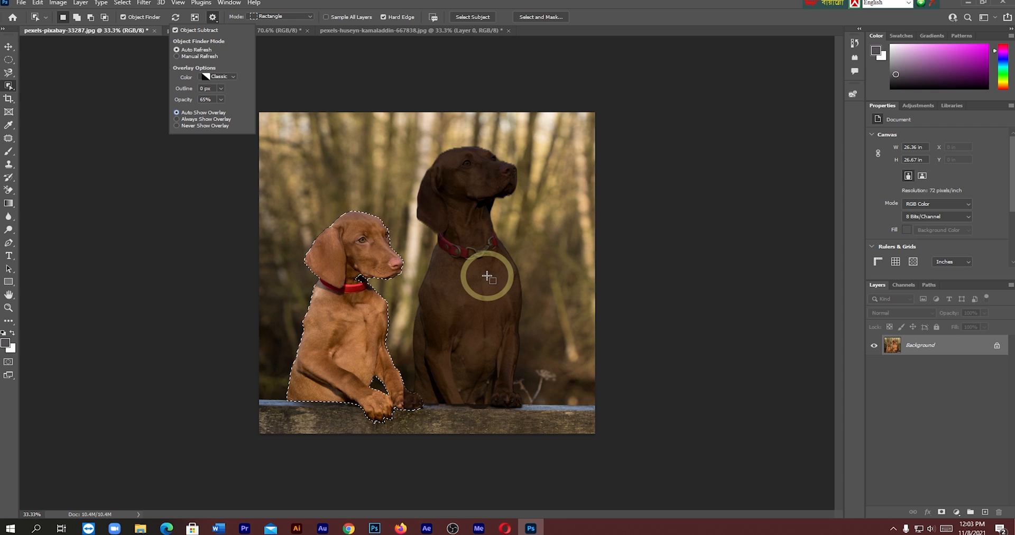
- Add the larger dog to the selection and mask out the background behind both dogs
{"action": "key", "text": "shift"}
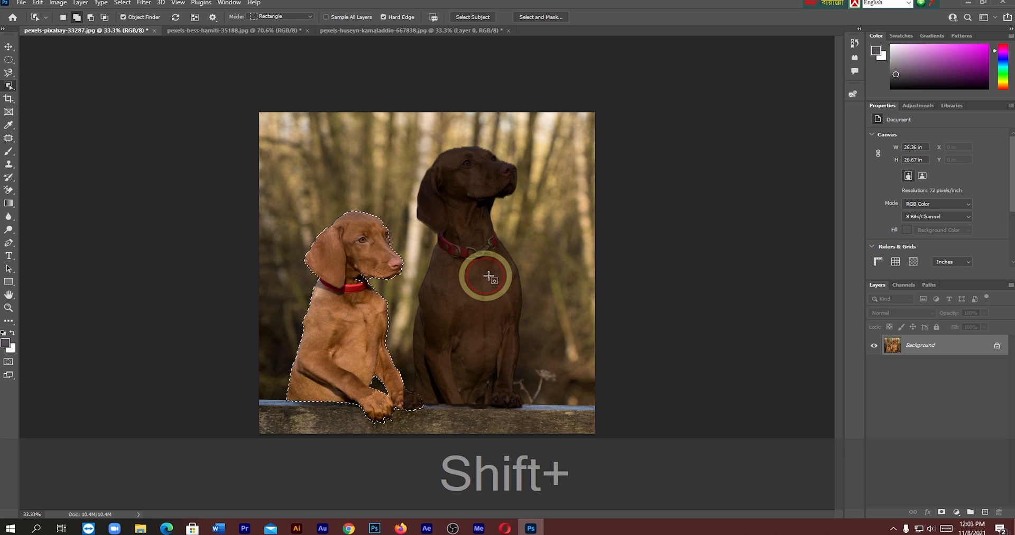
{"action": "left_click", "coordinate": [483, 276], "text": "shift"}
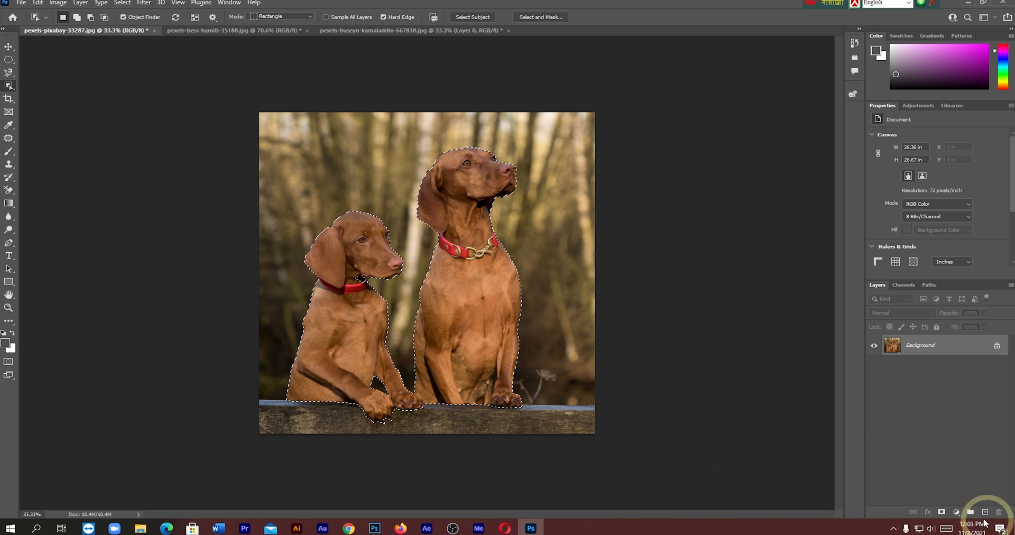
{"action": "left_click", "coordinate": [942, 512]}
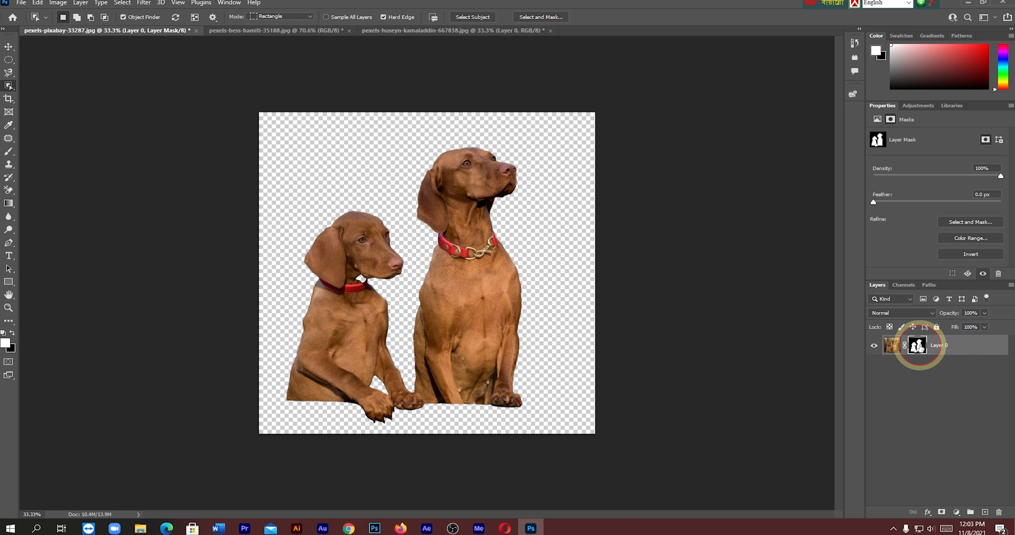
- Open the dogs' layer mask in Select and Mask and change the preview view mode
{"action": "double_click", "coordinate": [918, 346]}
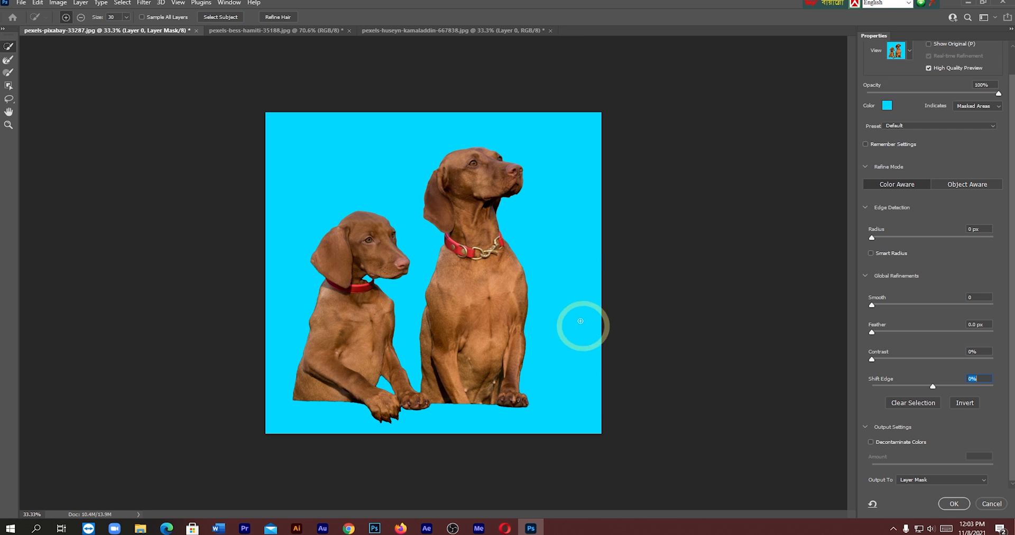
{"action": "left_click", "coordinate": [909, 51]}
{"action": "left_click", "coordinate": [880, 174]}
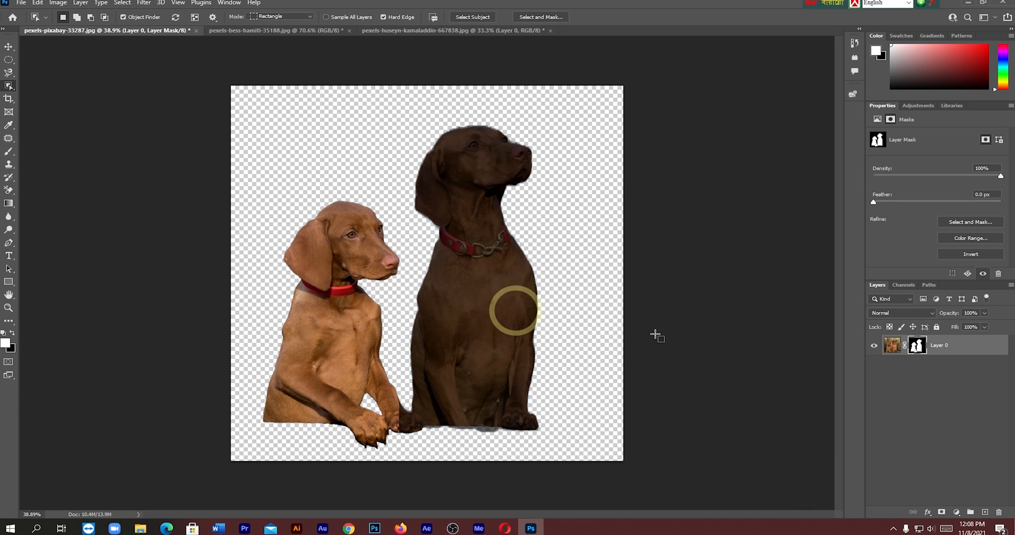
- Undo an extra vector mask, and add a dark green Solid Color fill layer below the dogs' layer
{"action": "left_click", "coordinate": [941, 512]}
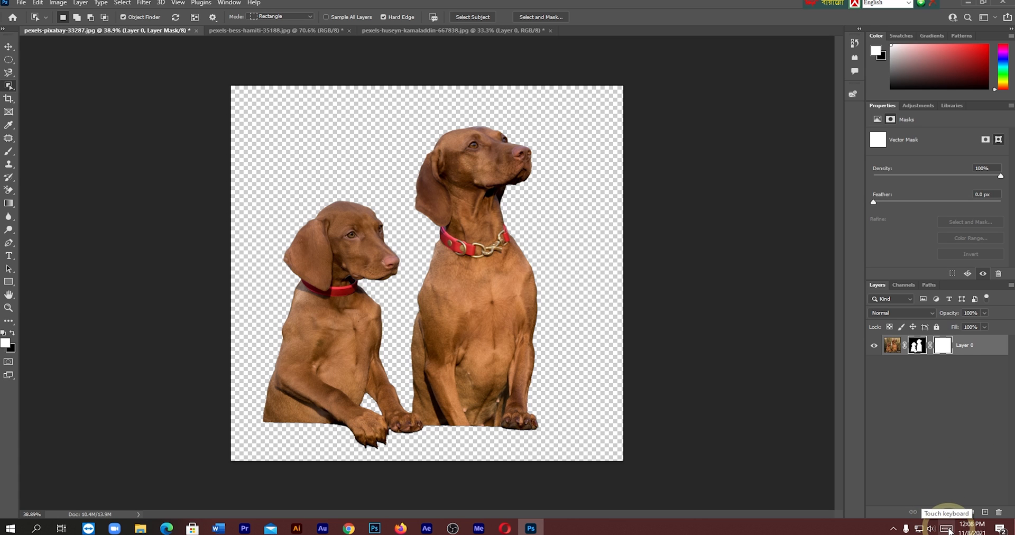
{"action": "key", "text": "ctrl+z"}
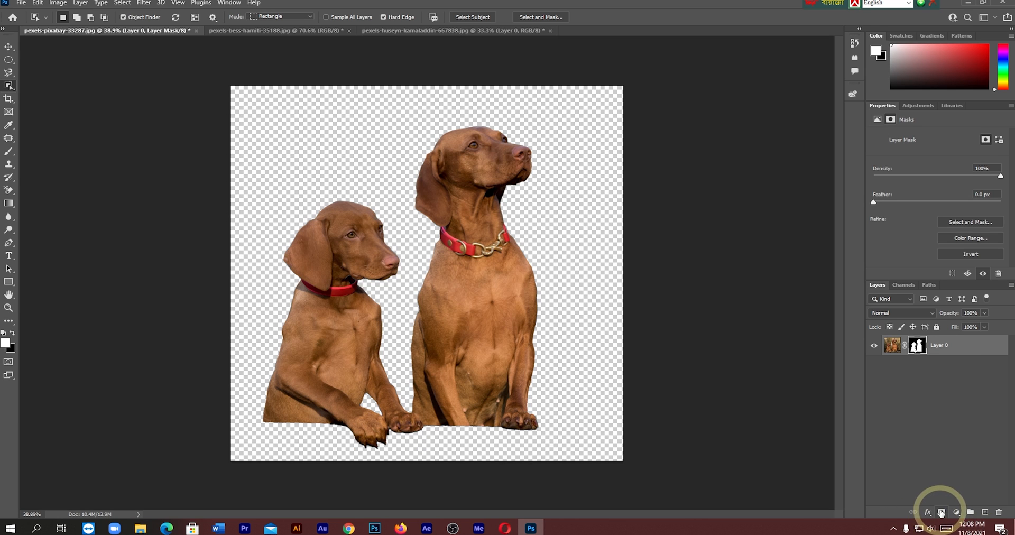
{"action": "left_click", "coordinate": [956, 512]}
{"action": "left_click", "coordinate": [956, 336]}
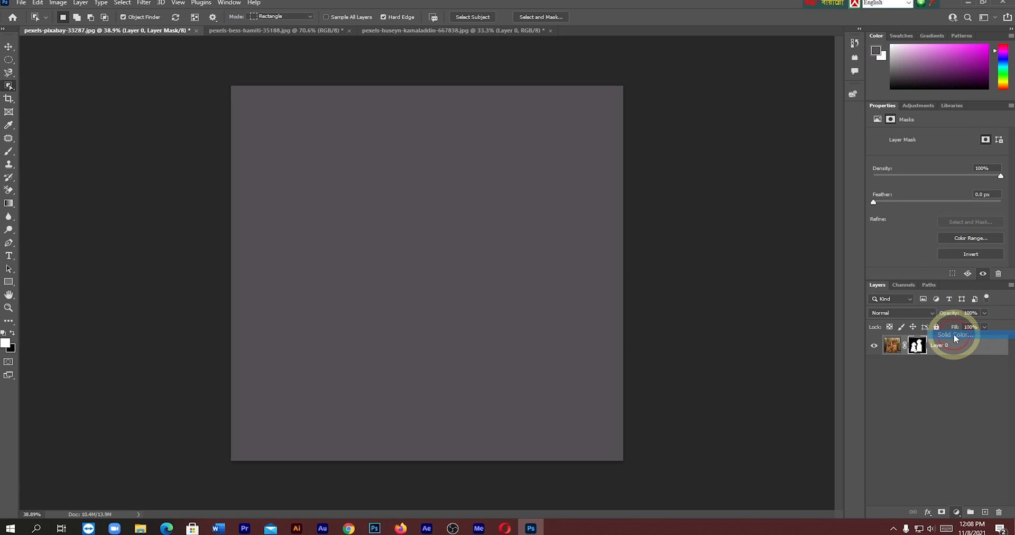
{"action": "left_click", "coordinate": [867, 284]}
{"action": "left_click_drag", "start_coordinate": [951, 345], "coordinate": [967, 377]}
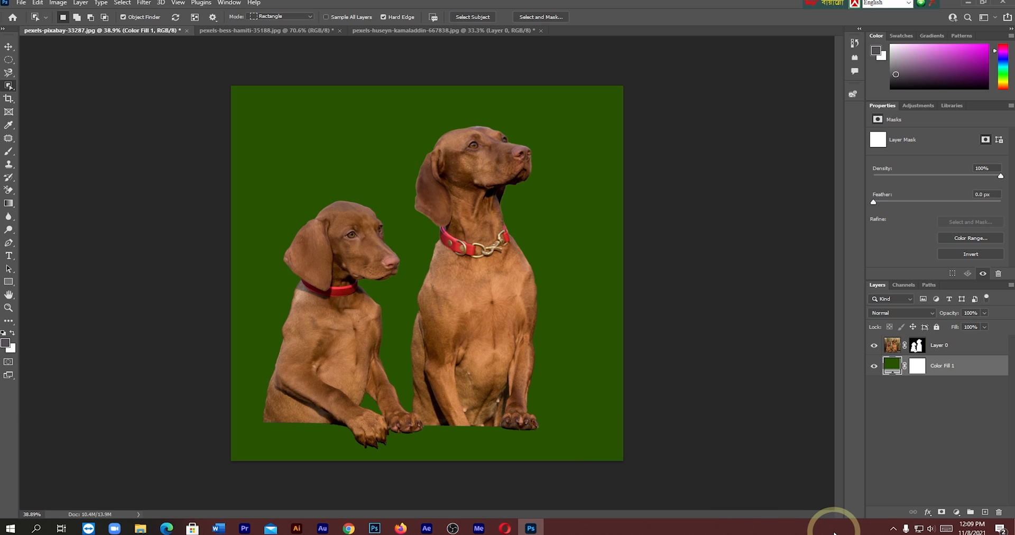
- Move the masked dogs down and to the right so their paws meet the canvas's lower edge
{"action": "left_click", "coordinate": [9, 46]}
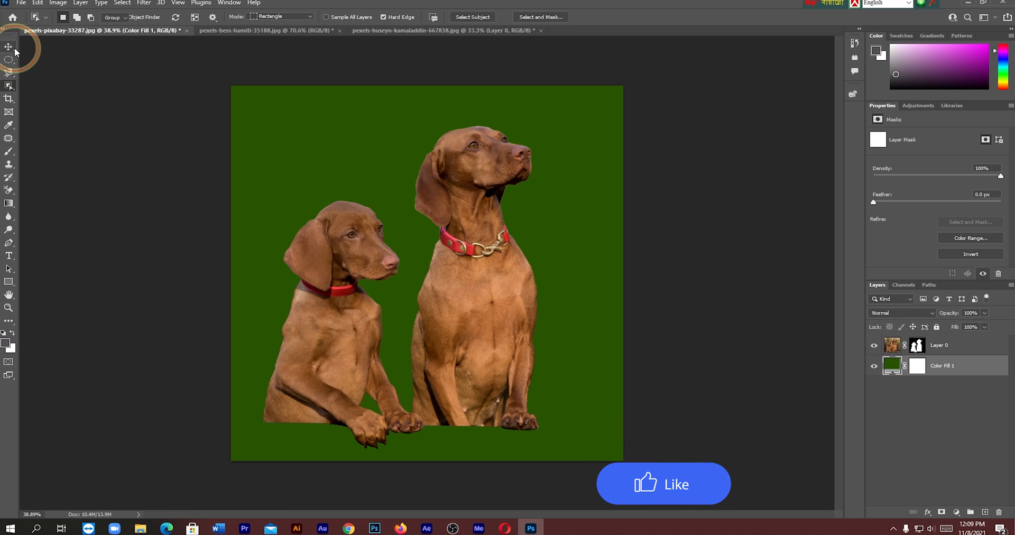
{"action": "left_click_drag", "start_coordinate": [448, 296], "coordinate": [477, 335]}
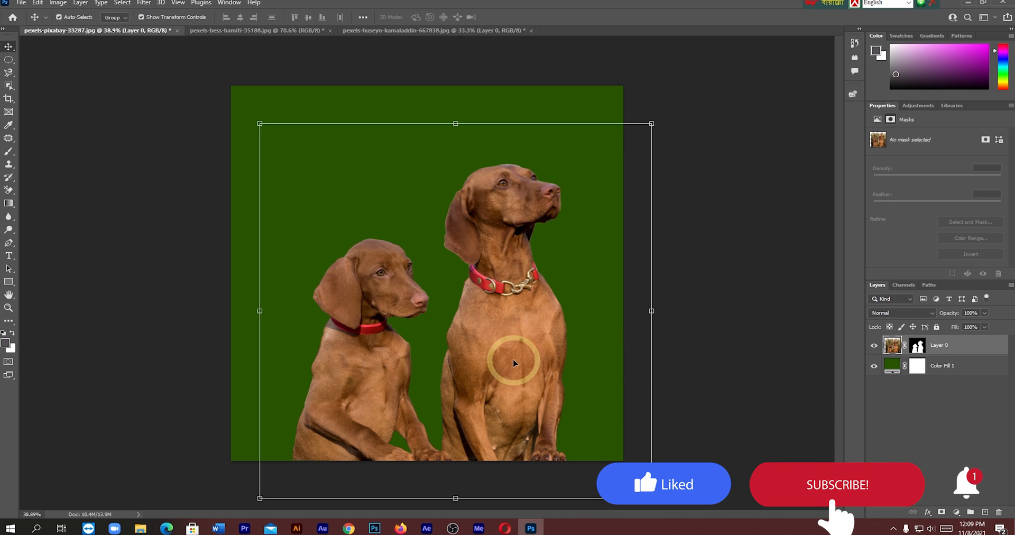
- Try a white inside Stroke of 2 px on the masked dogs' layer
{"action": "right_click", "coordinate": [959, 354]}
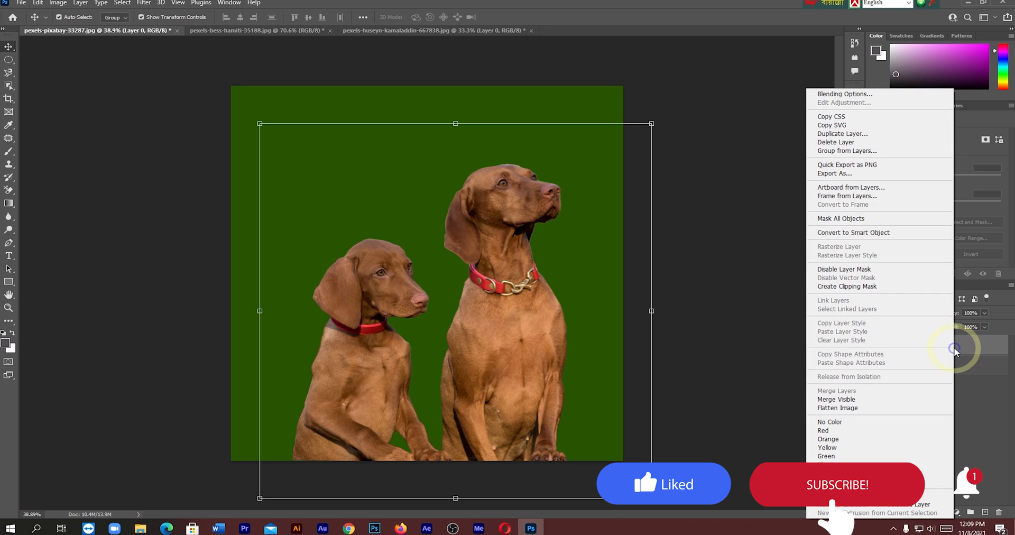
{"action": "left_click", "coordinate": [843, 95]}
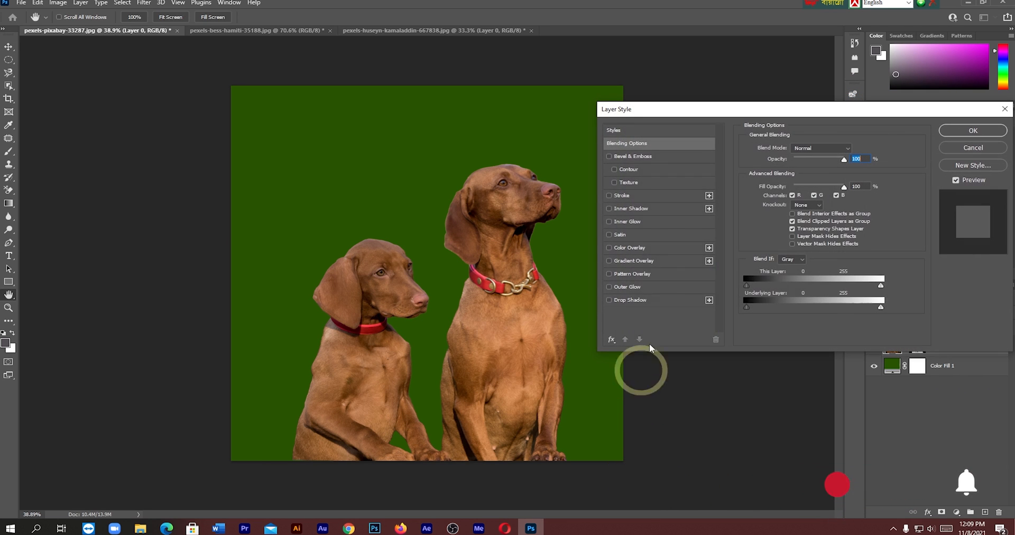
{"action": "left_click", "coordinate": [637, 195]}
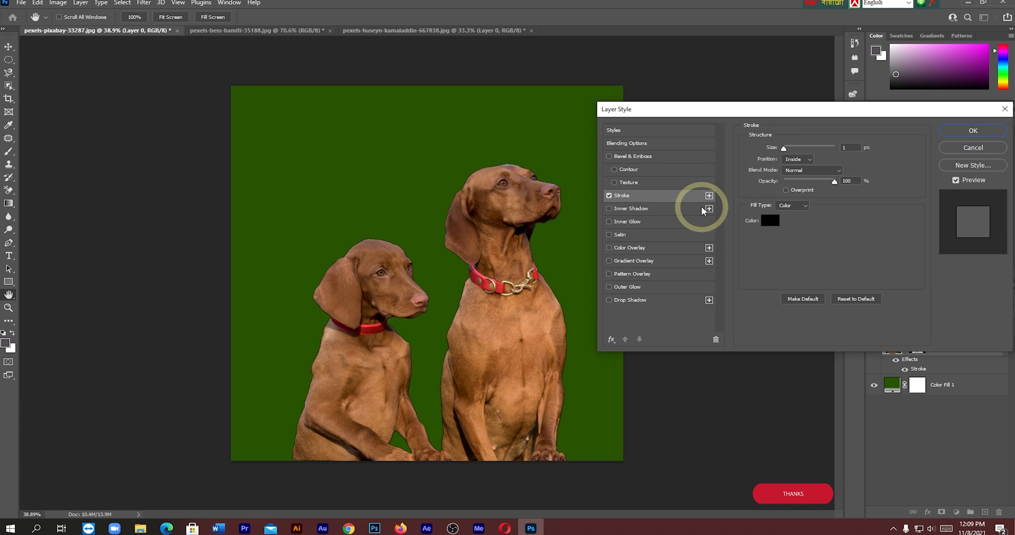
{"action": "left_click", "coordinate": [770, 220]}
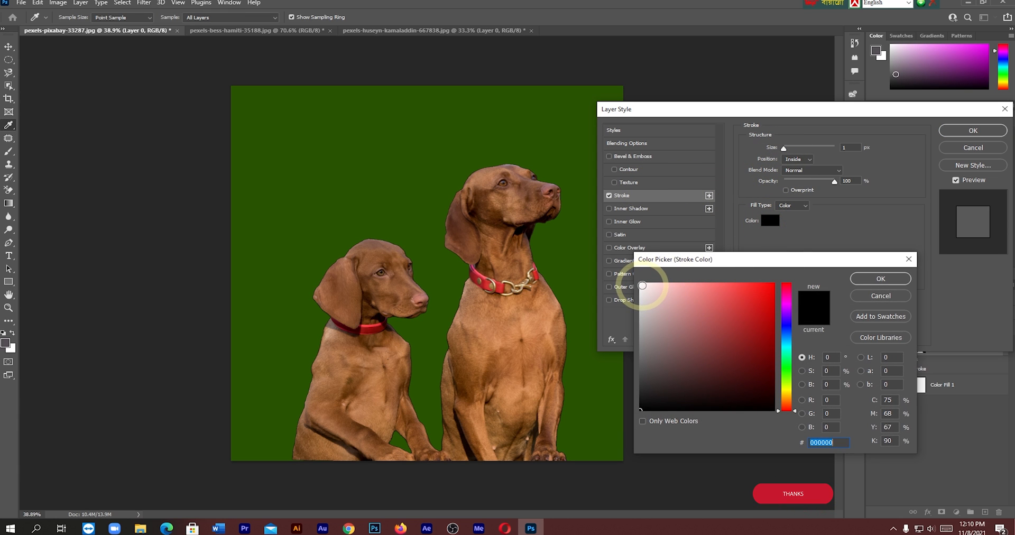
{"action": "left_click", "coordinate": [642, 285]}
{"action": "left_click", "coordinate": [886, 279]}
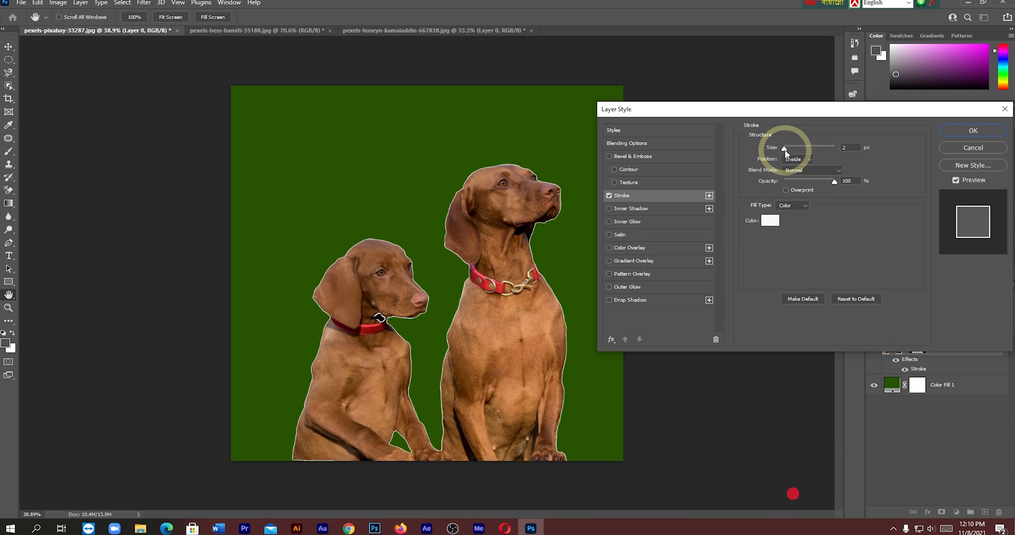
{"action": "key", "text": "Escape"}
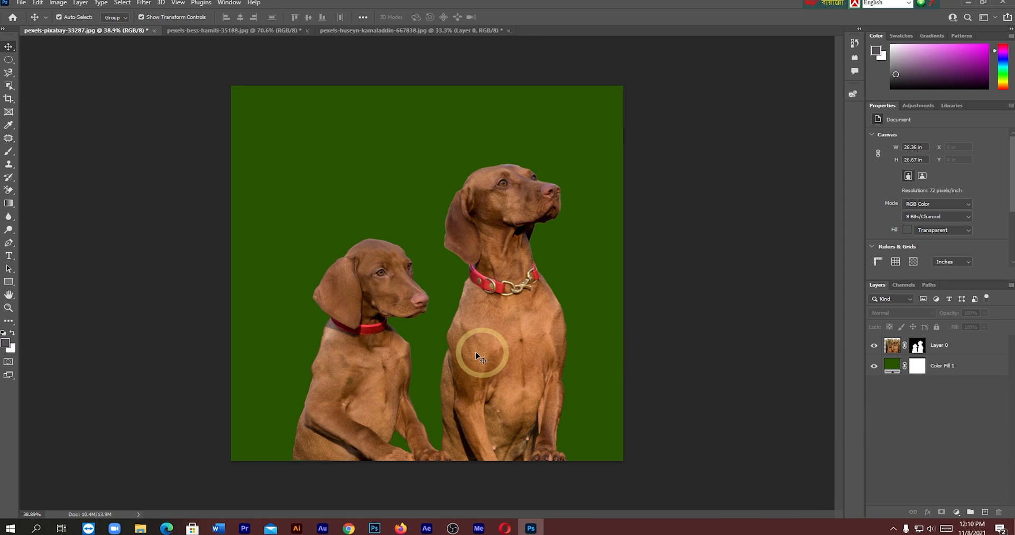
- Add a Curves adjustment layer above the dogs' layer and raise the middle of the RGB curve to brighten the image
{"action": "left_click", "coordinate": [888, 347]}
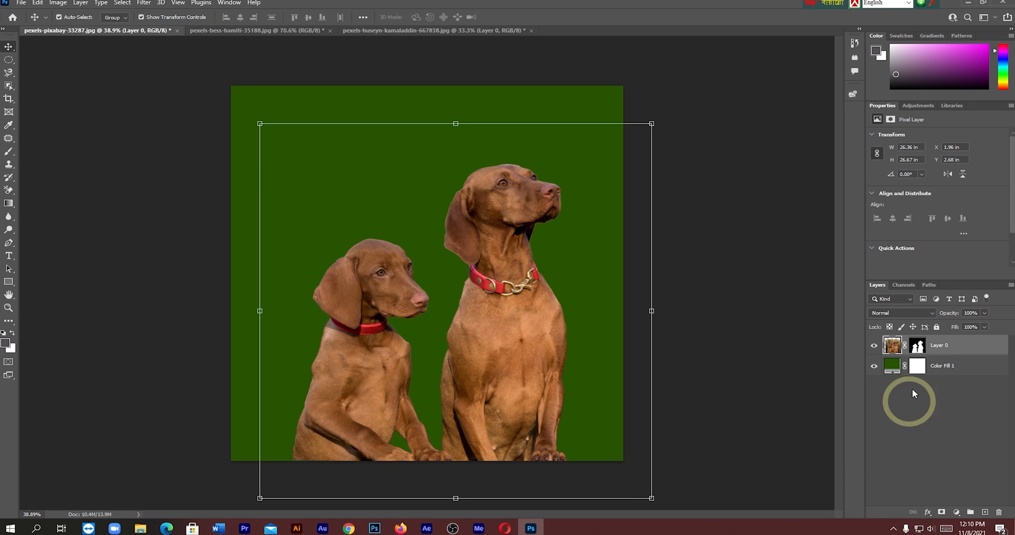
{"action": "left_click", "coordinate": [956, 511]}
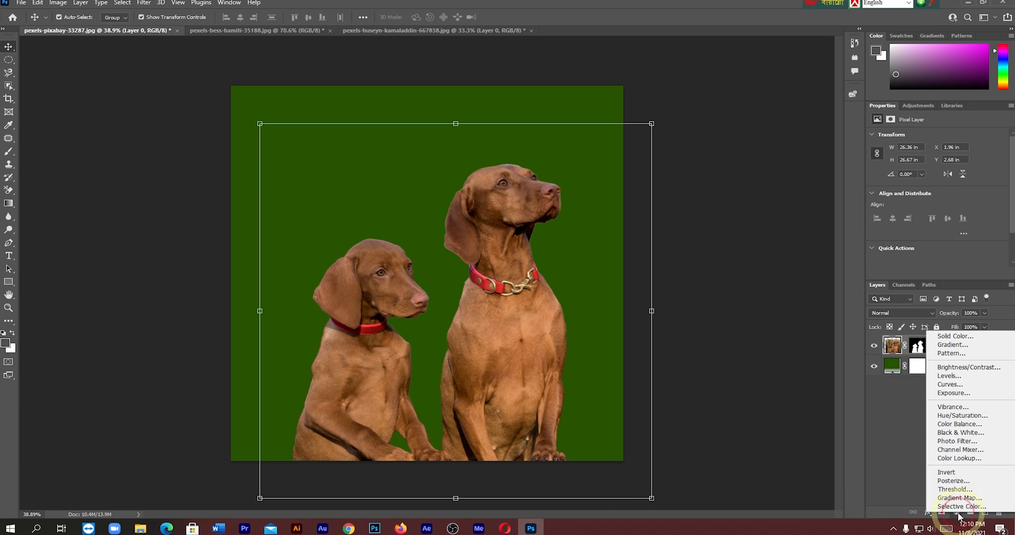
{"action": "left_click", "coordinate": [954, 389]}
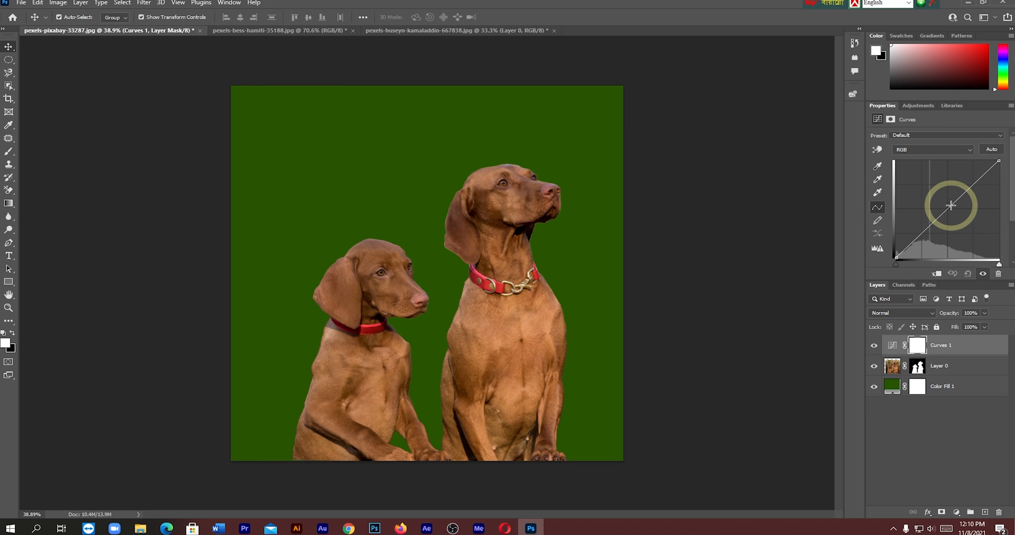
{"action": "left_click_drag", "start_coordinate": [947, 207], "coordinate": [938, 200]}
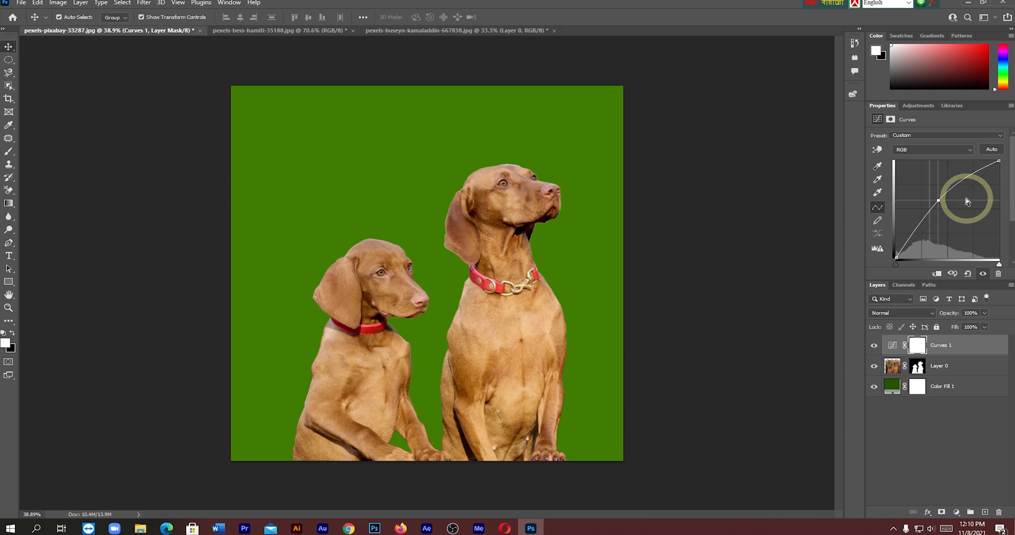
{"action": "mouse_move", "coordinate": [939, 201]}
{"action": "left_mouse_down"}
{"action": "mouse_move", "coordinate": [956, 209]}
{"action": "mouse_move", "coordinate": [945, 190]}
{"action": "mouse_move", "coordinate": [944, 199]}
{"action": "left_mouse_up"}
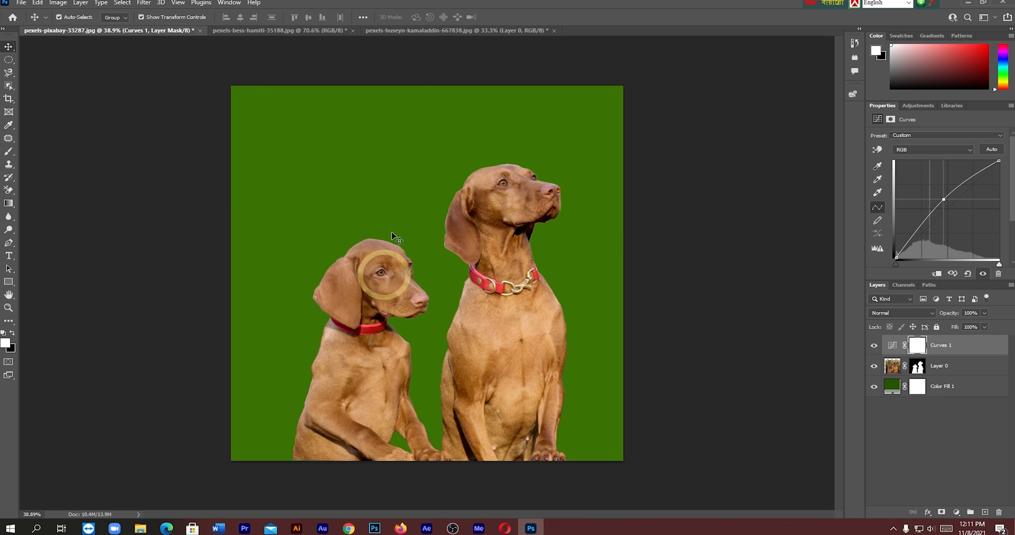
- Switch to the office room image, hide its Layer 1 and show the Background layer
{"action": "left_click", "coordinate": [405, 31]}
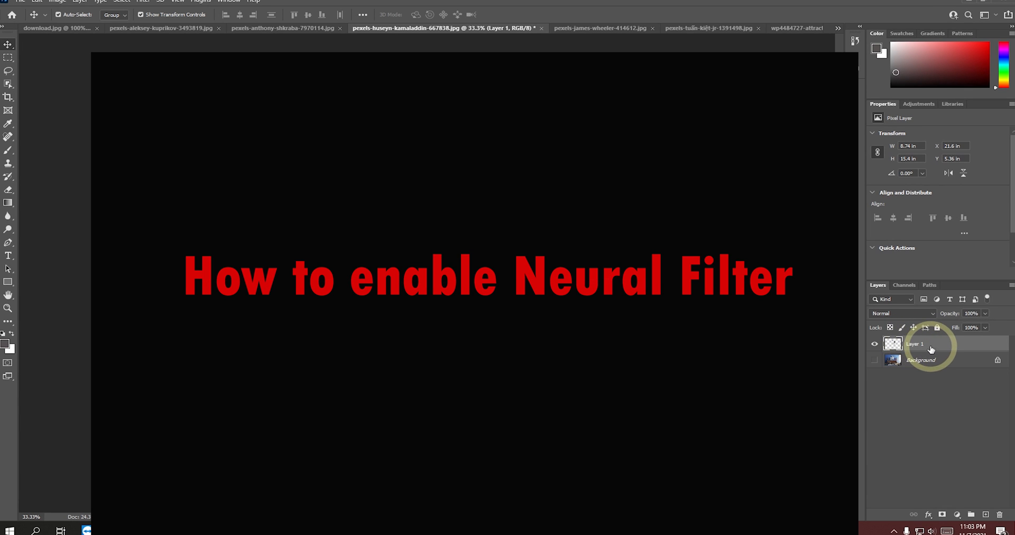
{"action": "left_click", "coordinate": [923, 360]}
{"action": "left_click", "coordinate": [875, 344]}
{"action": "left_click", "coordinate": [874, 360]}
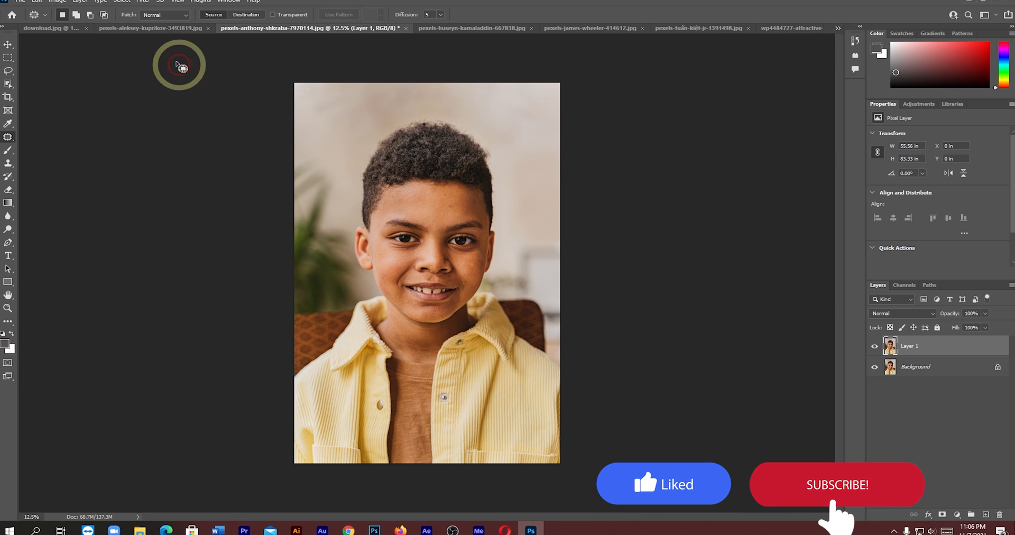
- Switch to Chrome to view the YouTube channel's uploaded videos, and return to Photoshop
{"action": "left_click", "coordinate": [144, 2]}
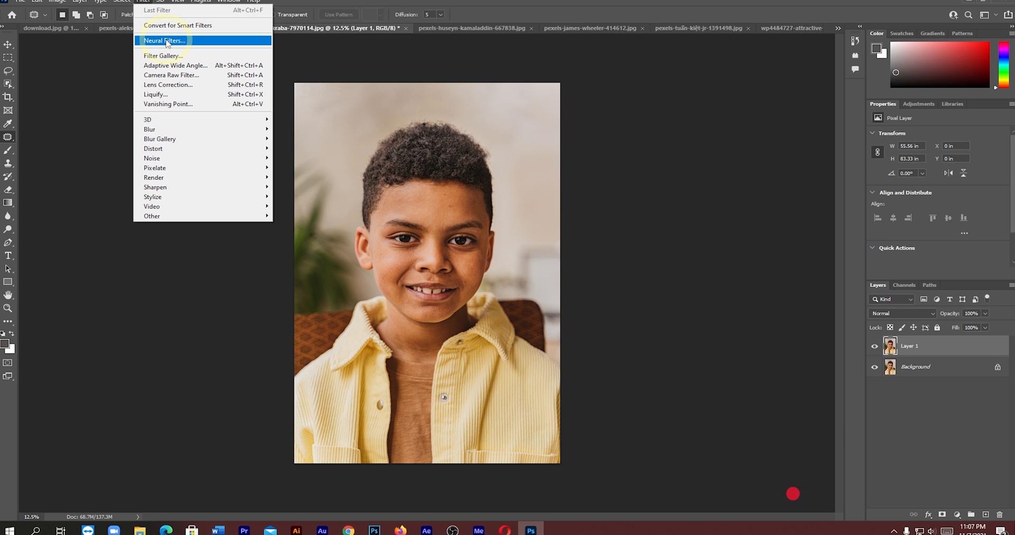
{"action": "left_click", "coordinate": [347, 530]}
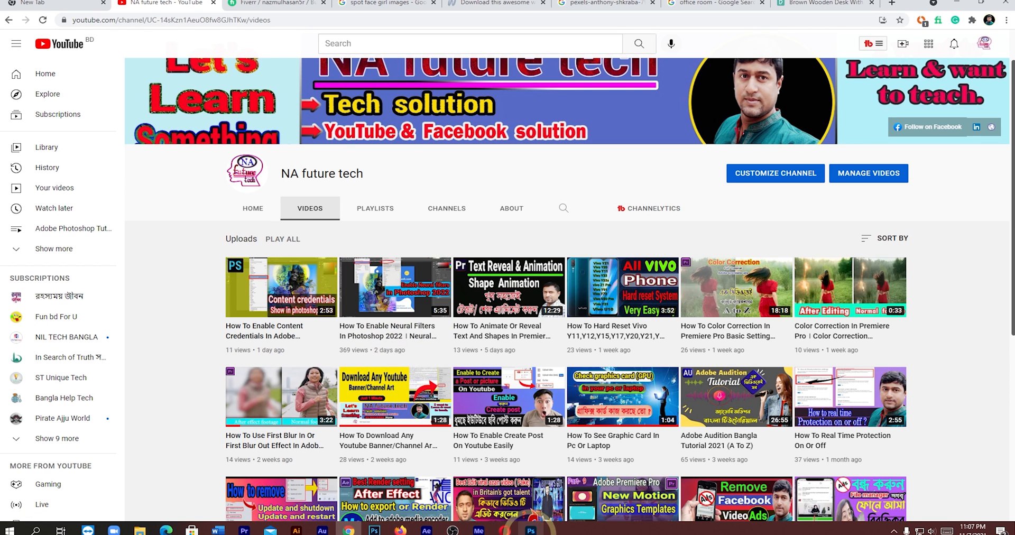
{"action": "left_click", "coordinate": [531, 530]}
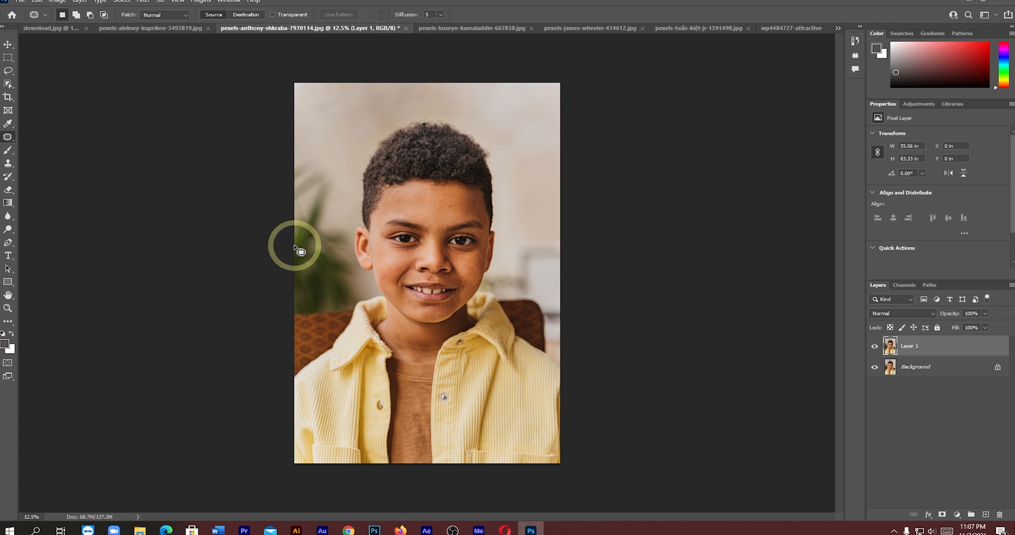
- Open Neural Filters for Layer 1 of the boy's portrait
{"action": "left_click", "coordinate": [136, 1]}
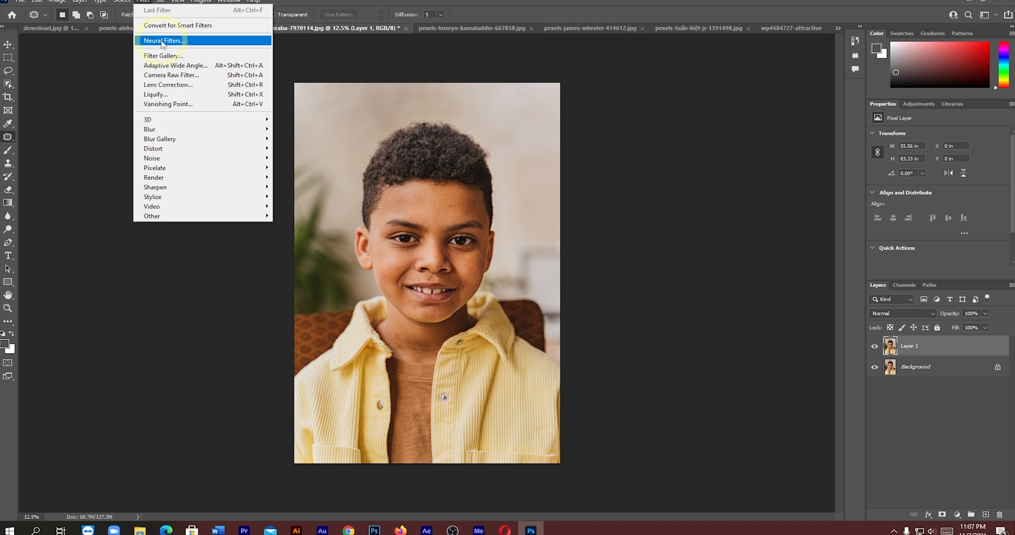
{"action": "left_click", "coordinate": [303, 50]}
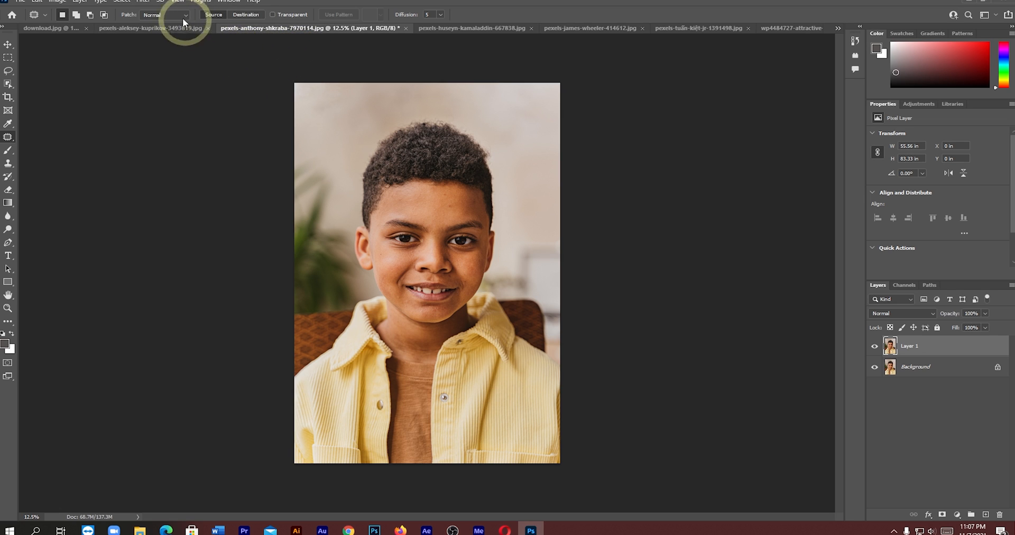
{"action": "left_click", "coordinate": [141, 1]}
{"action": "left_click", "coordinate": [158, 45]}
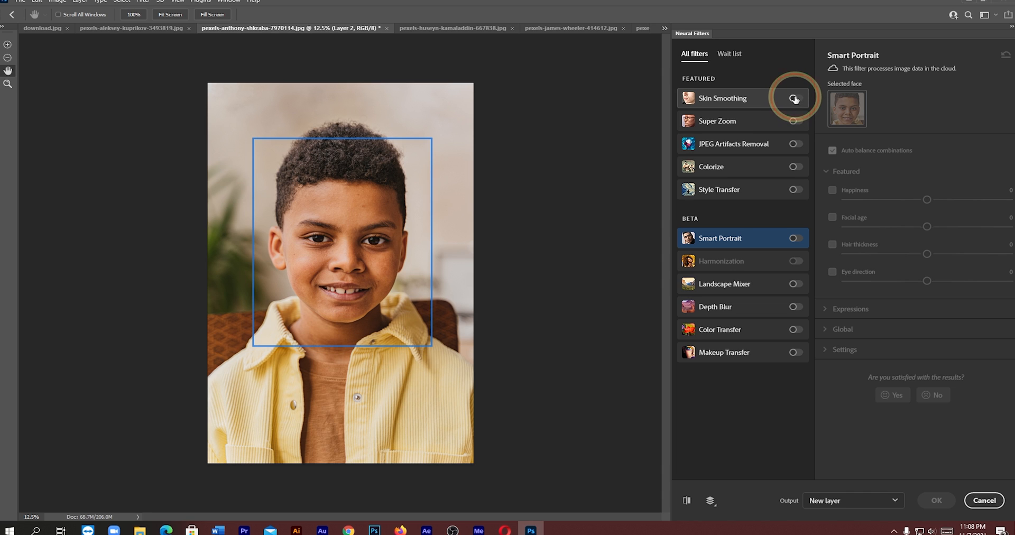
- Enable Skin Smoothing on the boy's face and set Blur to 55 and Smoothness to +15
{"action": "left_click", "coordinate": [795, 99]}
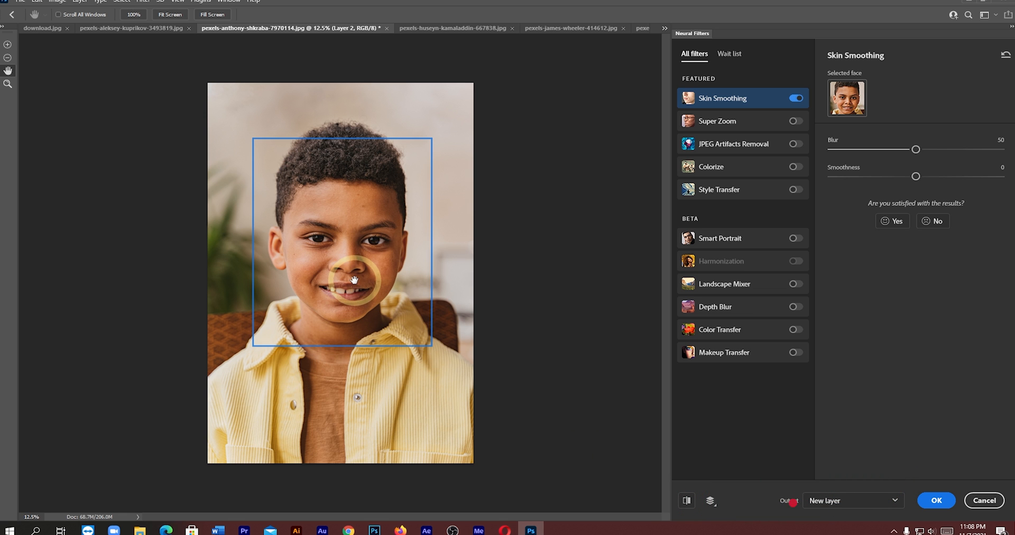
{"action": "scroll", "coordinate": [378, 290], "scroll_direction": "up", "scroll_amount": 1}
{"action": "scroll", "coordinate": [383, 294], "scroll_direction": "up", "scroll_amount": 5}
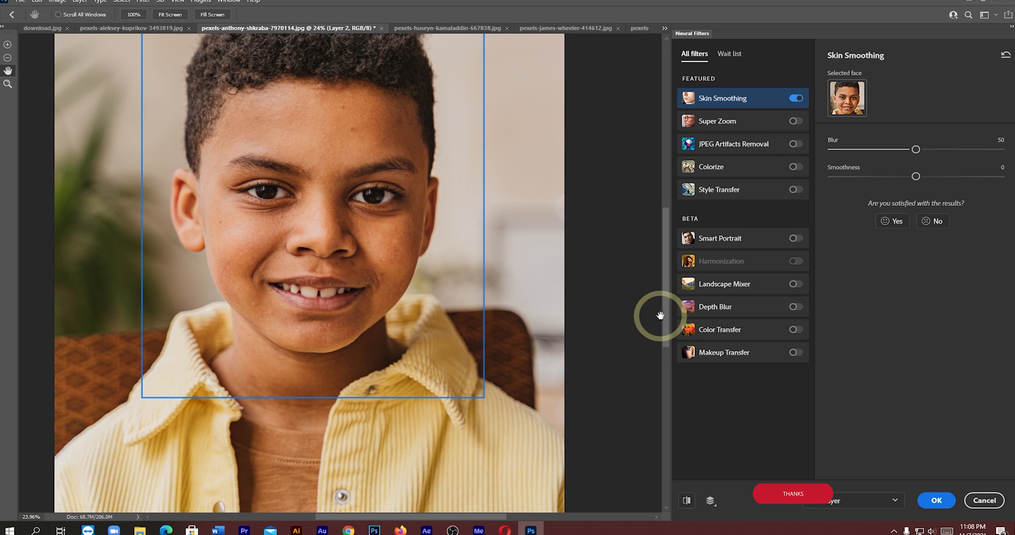
{"action": "left_click_drag", "start_coordinate": [665, 322], "coordinate": [665, 303]}
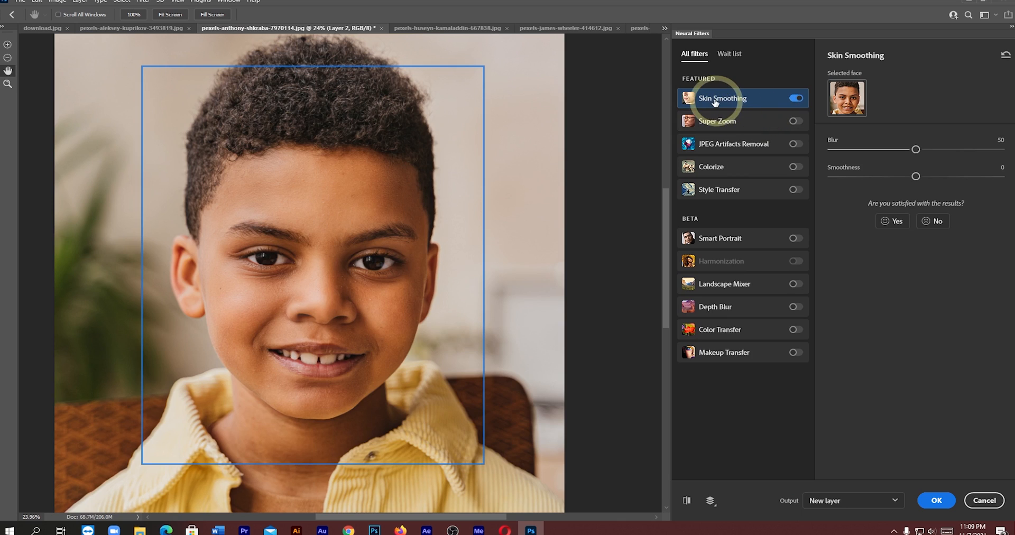
{"action": "mouse_move", "coordinate": [753, 102]}
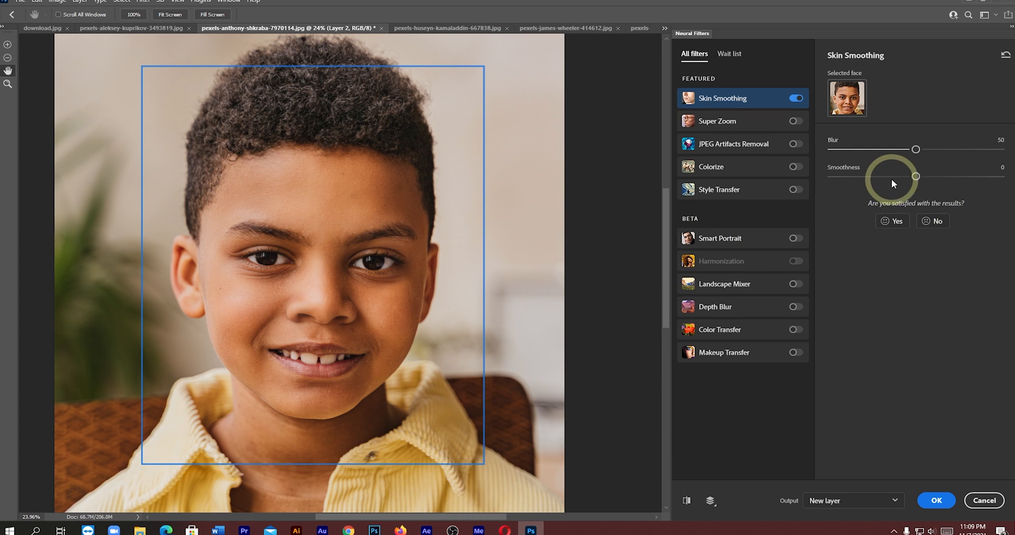
{"action": "left_click_drag", "start_coordinate": [916, 176], "coordinate": [944, 180]}
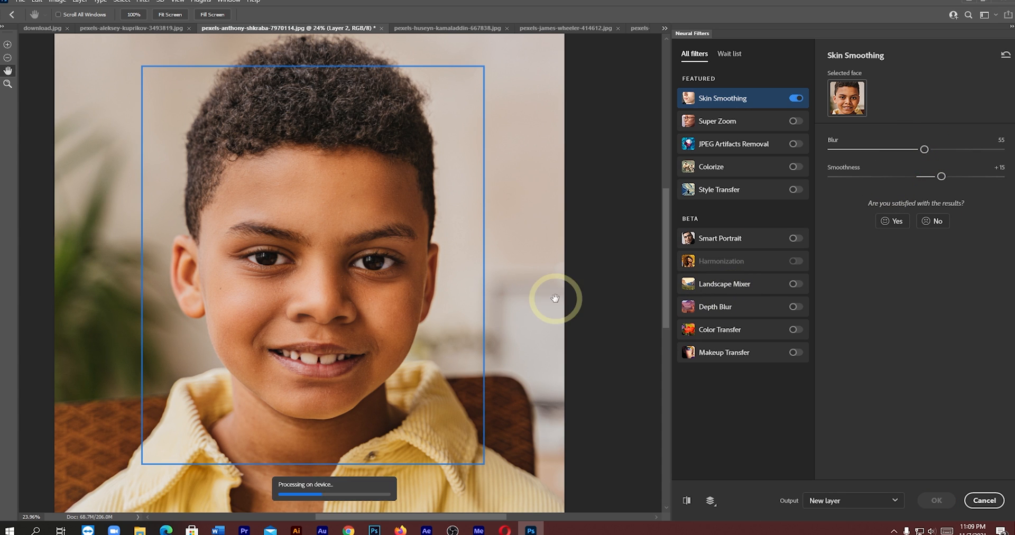
- Compare the smoothed face with the original and switch off Skin Smoothing
{"action": "scroll", "coordinate": [355, 302], "scroll_direction": "down", "scroll_amount": 2}
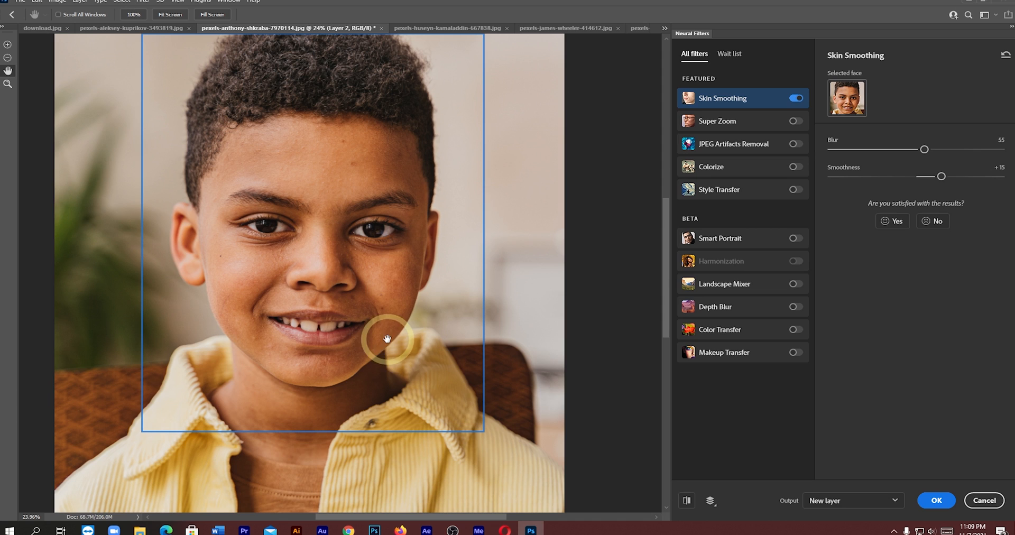
{"action": "left_click", "coordinate": [688, 505]}
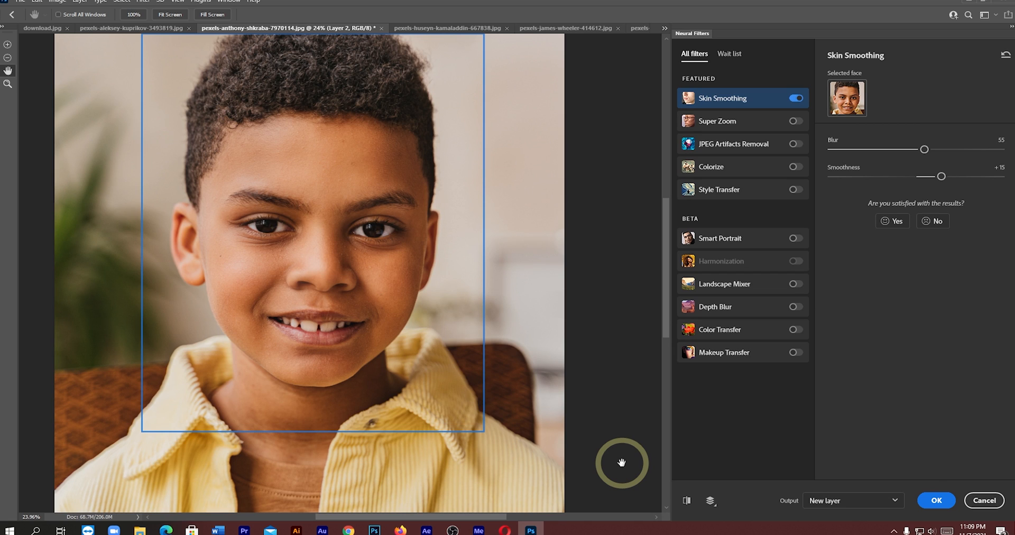
{"action": "left_click", "coordinate": [795, 98]}
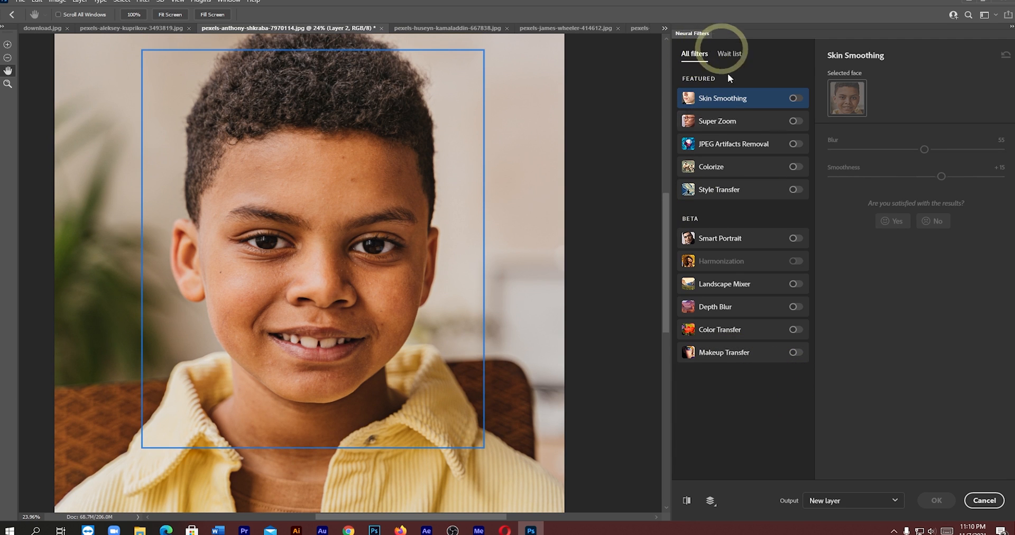
- Enable Makeup Transfer and try the office room image as its reference image
{"action": "left_click", "coordinate": [795, 352]}
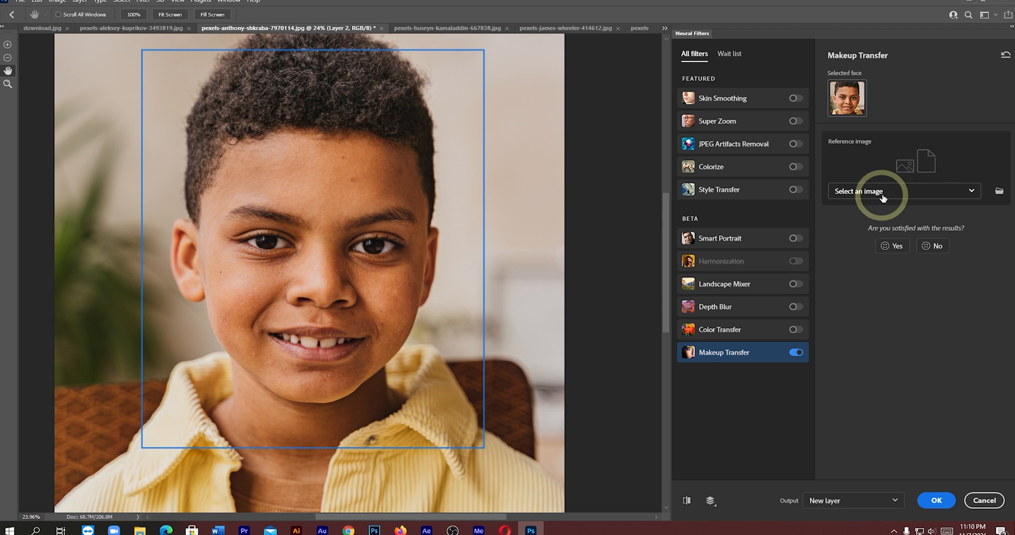
{"action": "left_click", "coordinate": [952, 193]}
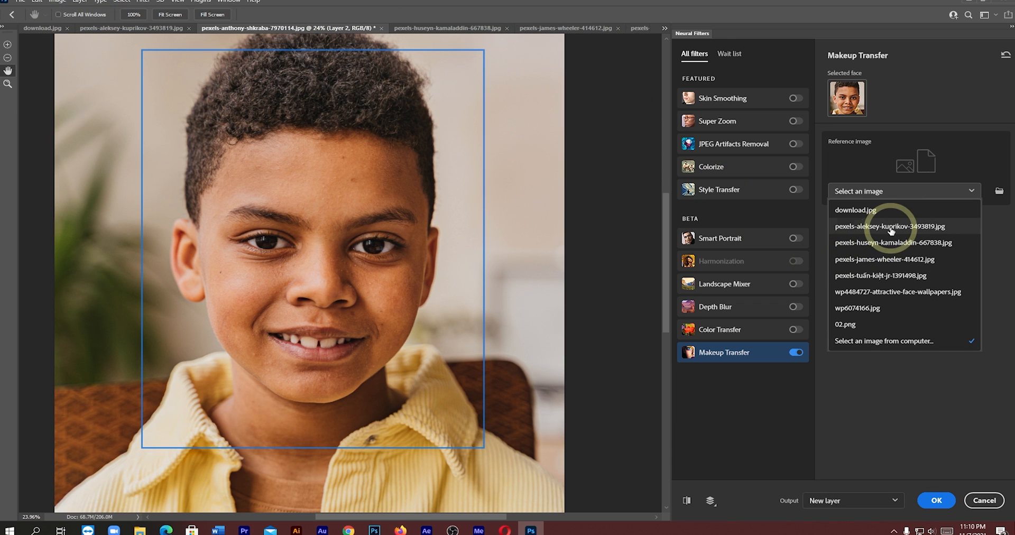
{"action": "scroll", "coordinate": [893, 266], "scroll_direction": "down", "scroll_amount": 2}
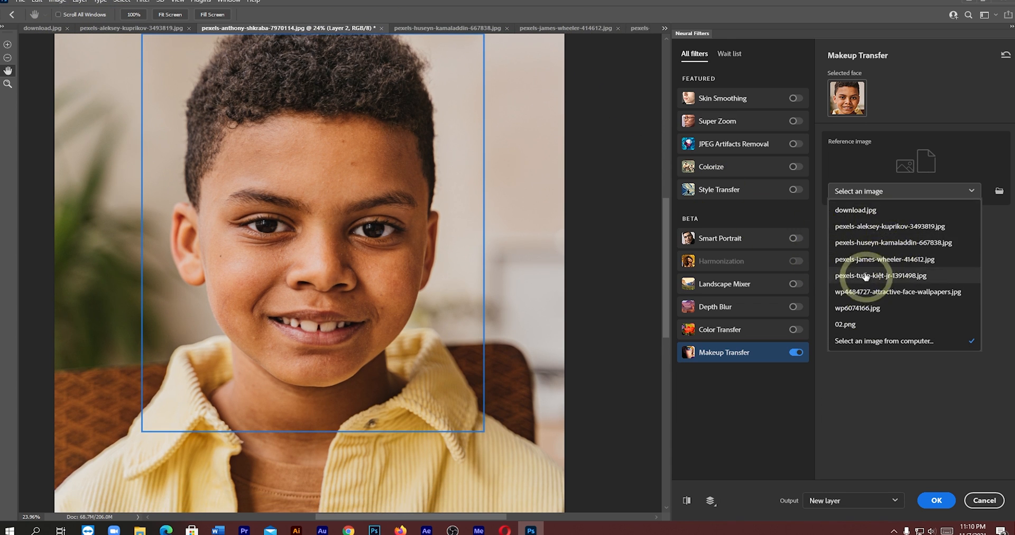
{"action": "left_click", "coordinate": [871, 244]}
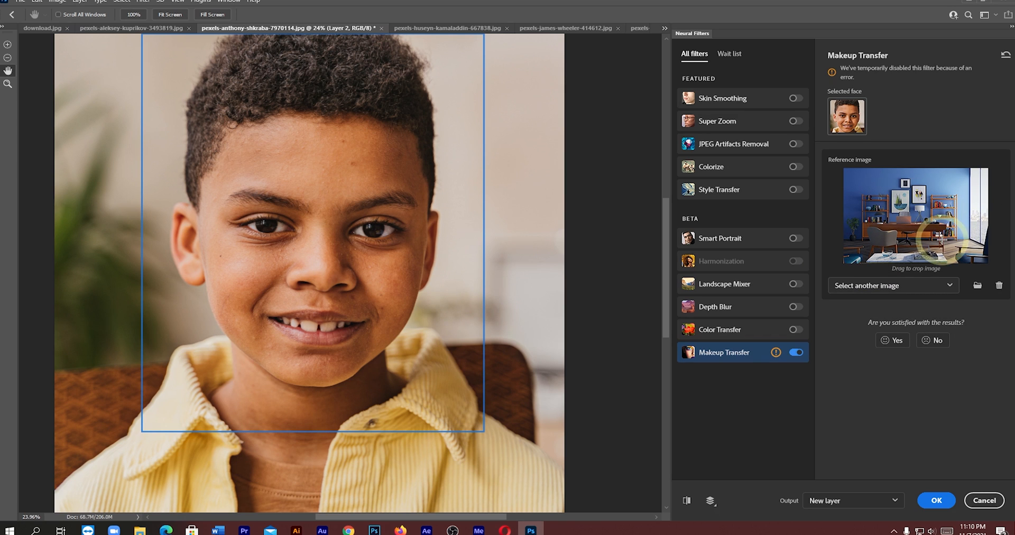
- Try the photo of the long-haired woman in white as the makeup reference, and switch off Makeup Transfer
{"action": "left_click", "coordinate": [935, 288]}
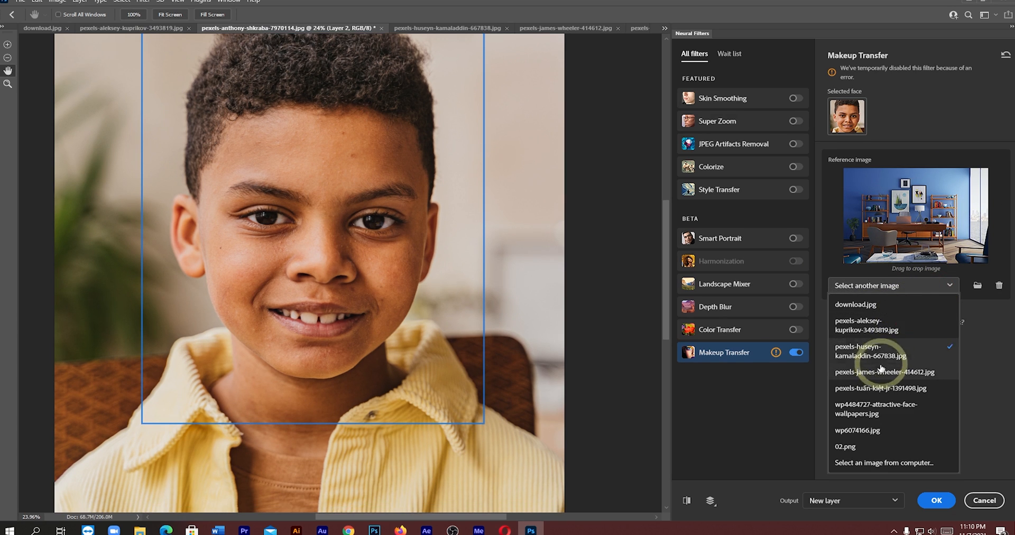
{"action": "left_click", "coordinate": [878, 372]}
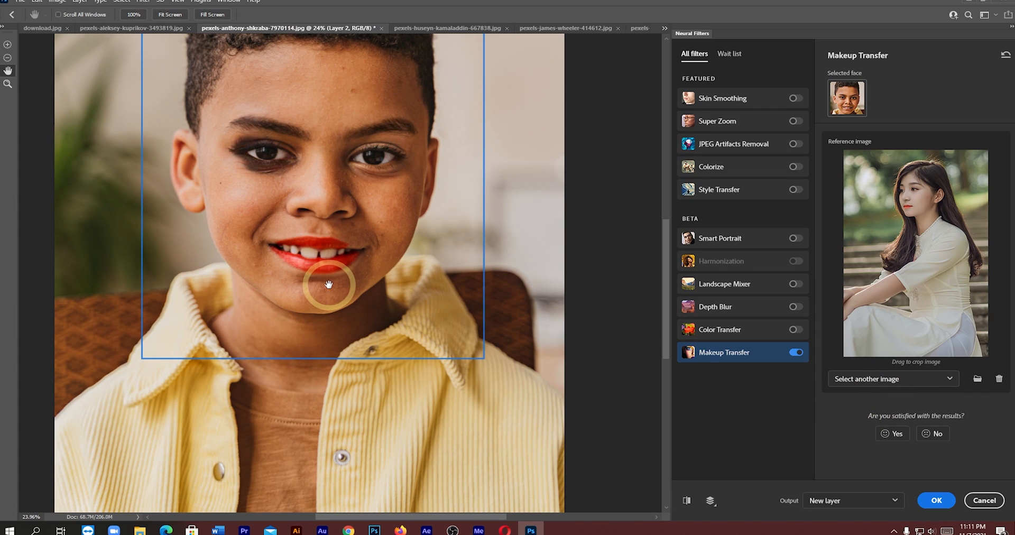
{"action": "left_click", "coordinate": [795, 353]}
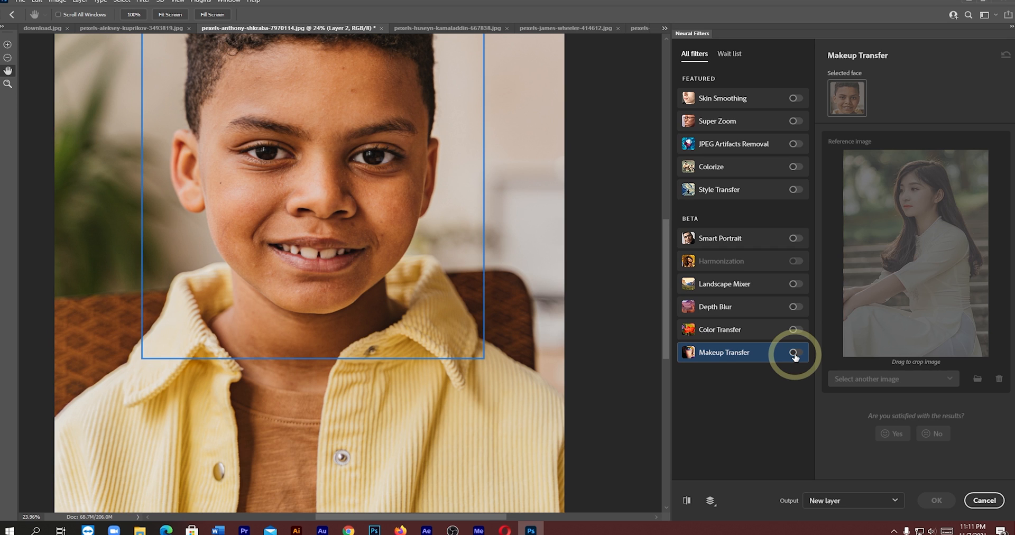
{"action": "scroll", "coordinate": [442, 311], "scroll_direction": "up", "scroll_amount": 1}
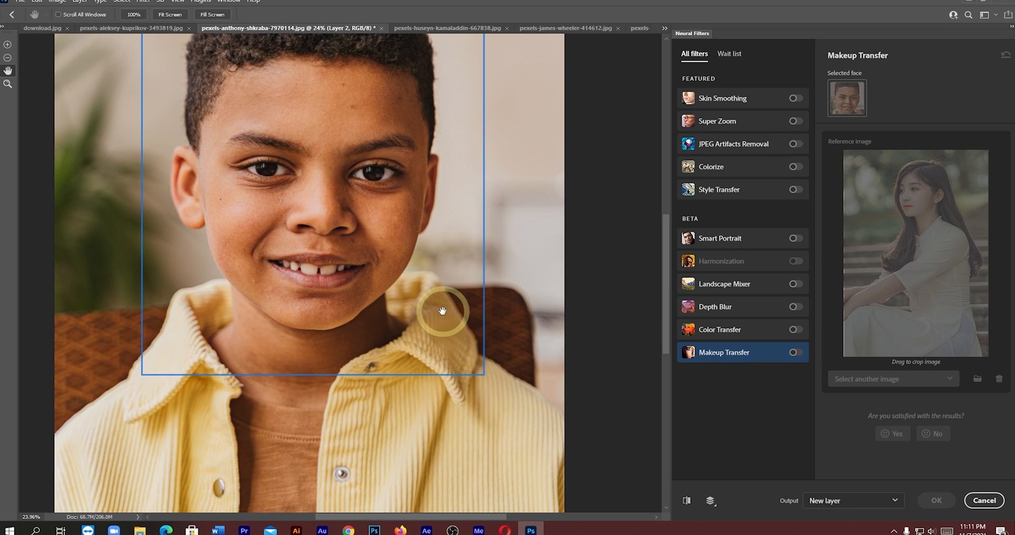
- Re-enable Makeup Transfer with the pexels-tuấn-kiệt-jr-1391498.jpg reference and compare the made-up face with the original
{"action": "scroll", "coordinate": [443, 312], "scroll_direction": "up", "scroll_amount": 3}
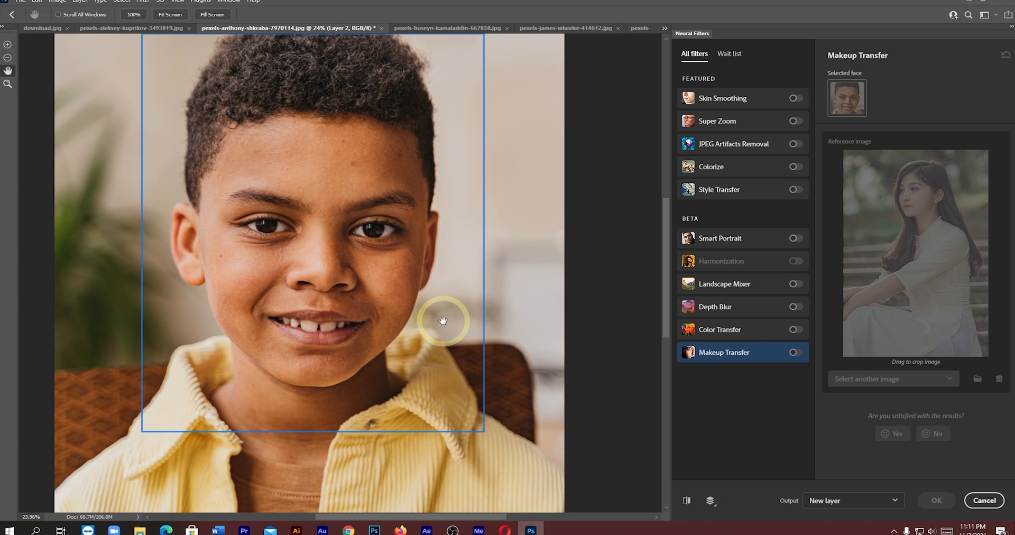
{"action": "left_click", "coordinate": [793, 355]}
{"action": "left_click", "coordinate": [923, 380]}
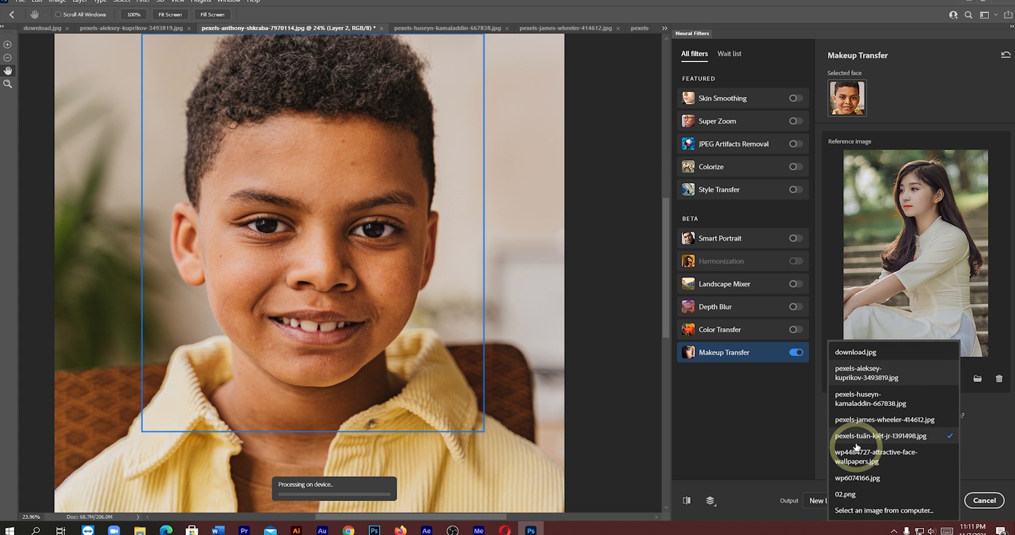
{"action": "left_click", "coordinate": [860, 437]}
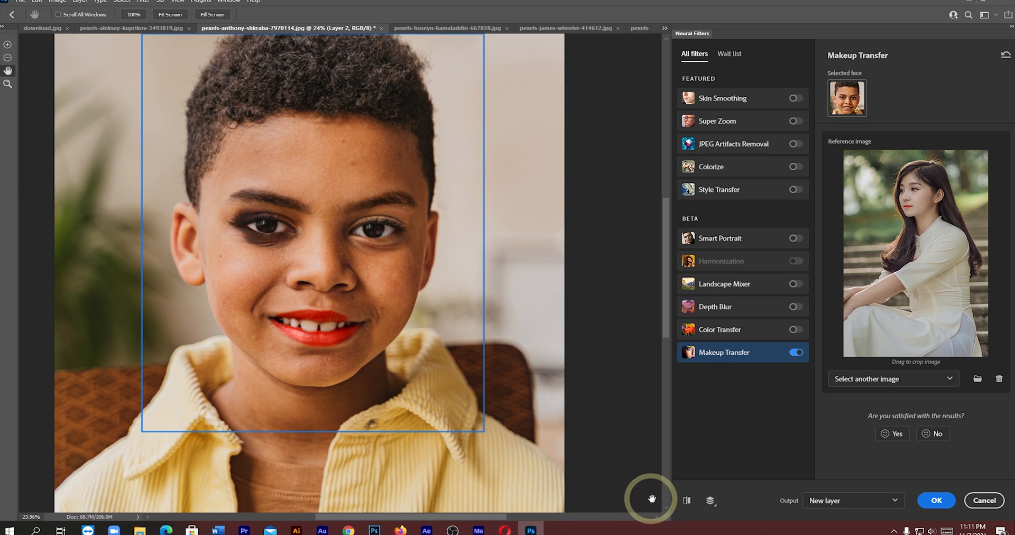
{"action": "left_click", "coordinate": [686, 501]}
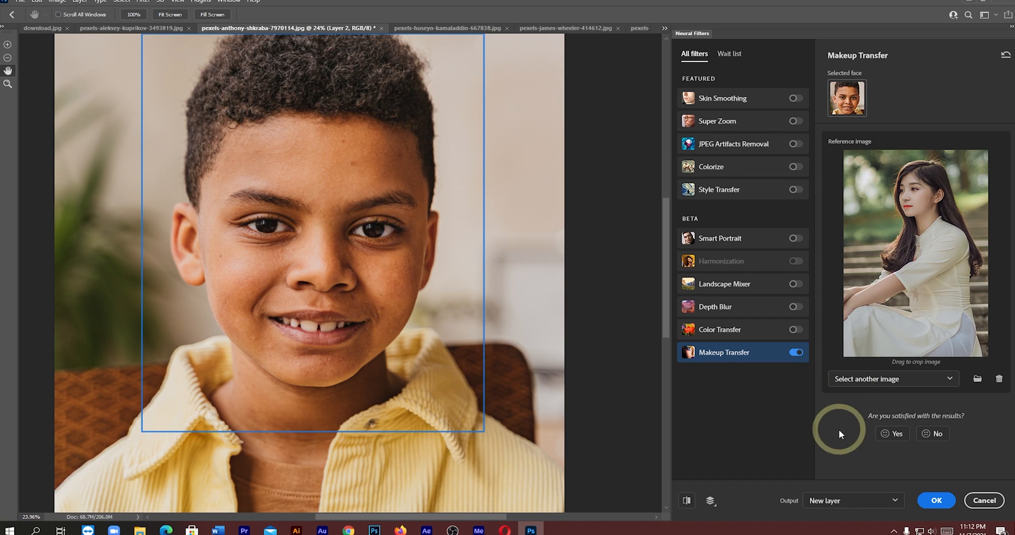
{"action": "left_click", "coordinate": [688, 500]}
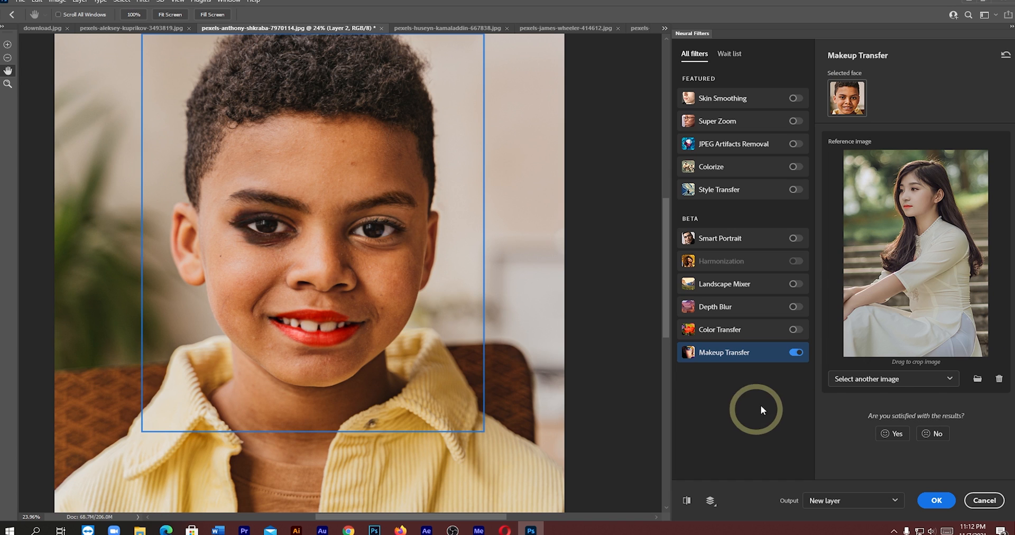
- Try wp4484727-attractive-face-wallpapers.jpg as the makeup reference, and replace it with wp6074166.jpg
{"action": "left_click", "coordinate": [922, 378]}
{"action": "left_click", "coordinate": [868, 451]}
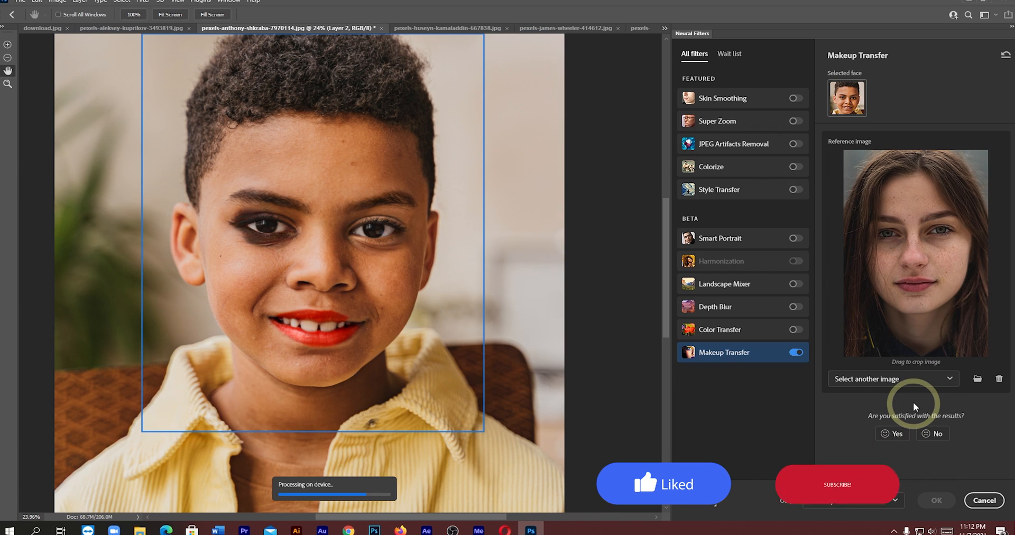
{"action": "left_click", "coordinate": [911, 379]}
{"action": "left_click", "coordinate": [863, 479]}
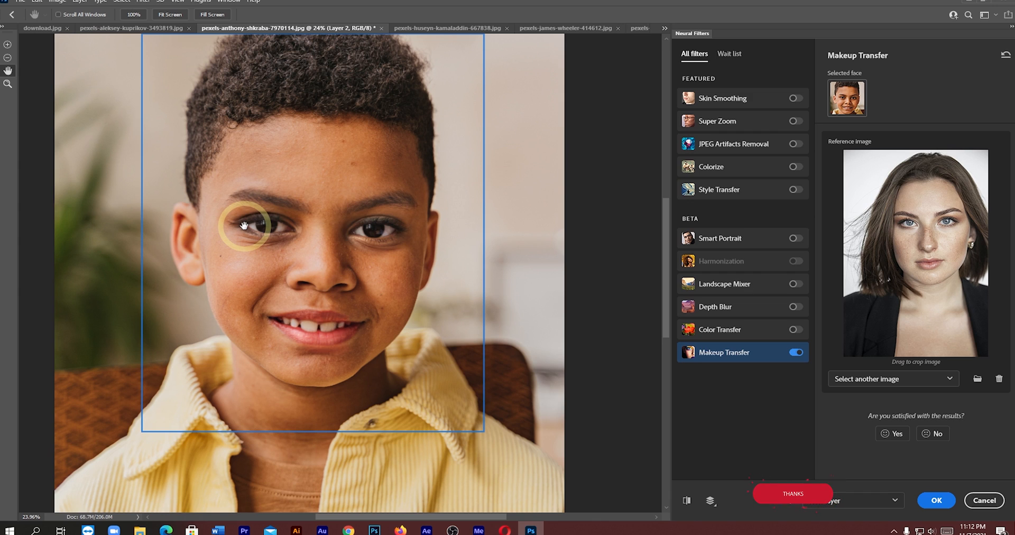
- Compare the boy's face with and without the transferred makeup several times
{"action": "left_click", "coordinate": [688, 502]}
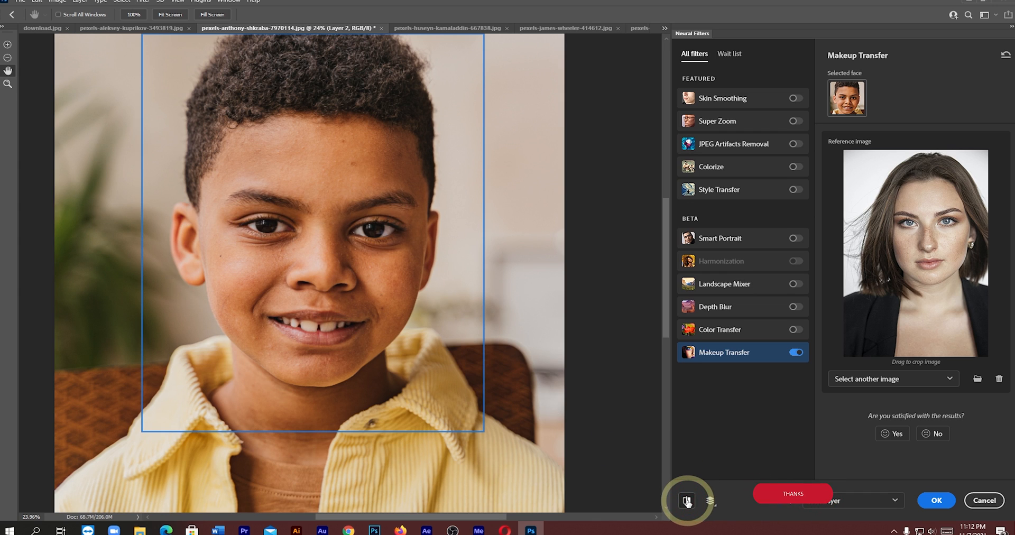
{"action": "left_click", "coordinate": [687, 502]}
{"action": "left_click", "coordinate": [687, 501]}
{"action": "left_click", "coordinate": [687, 501]}
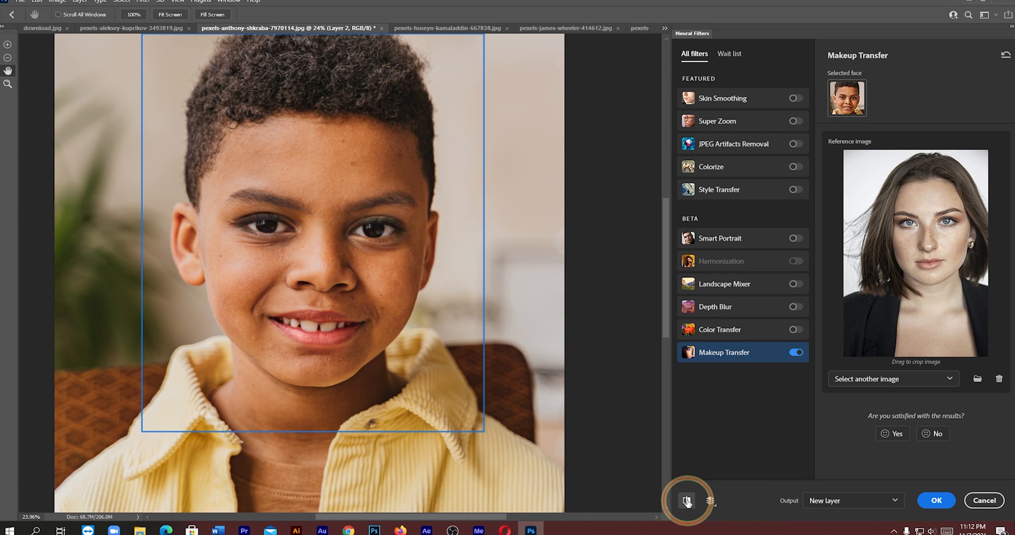
{"action": "left_click", "coordinate": [687, 501]}
{"action": "left_click", "coordinate": [688, 501]}
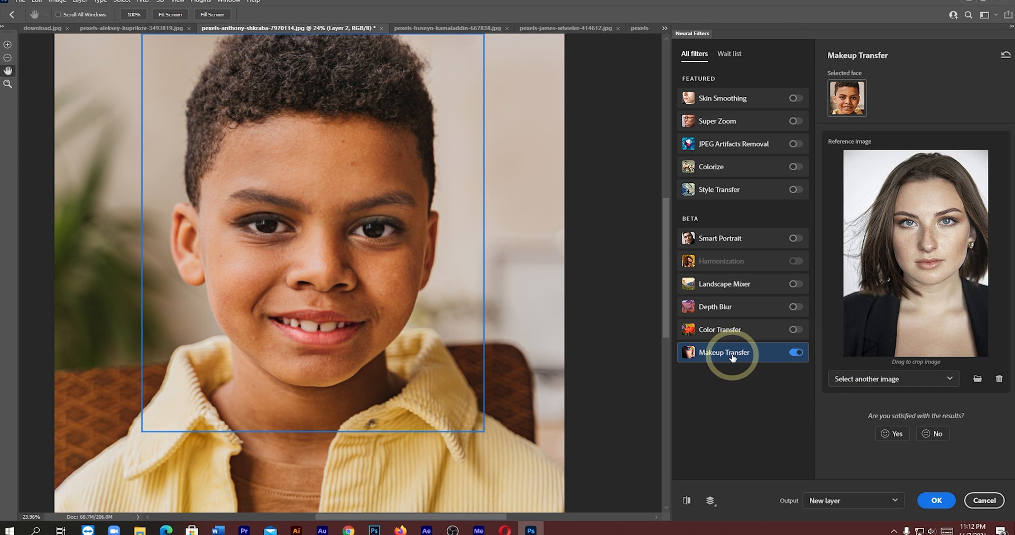
{"action": "mouse_move", "coordinate": [741, 357]}
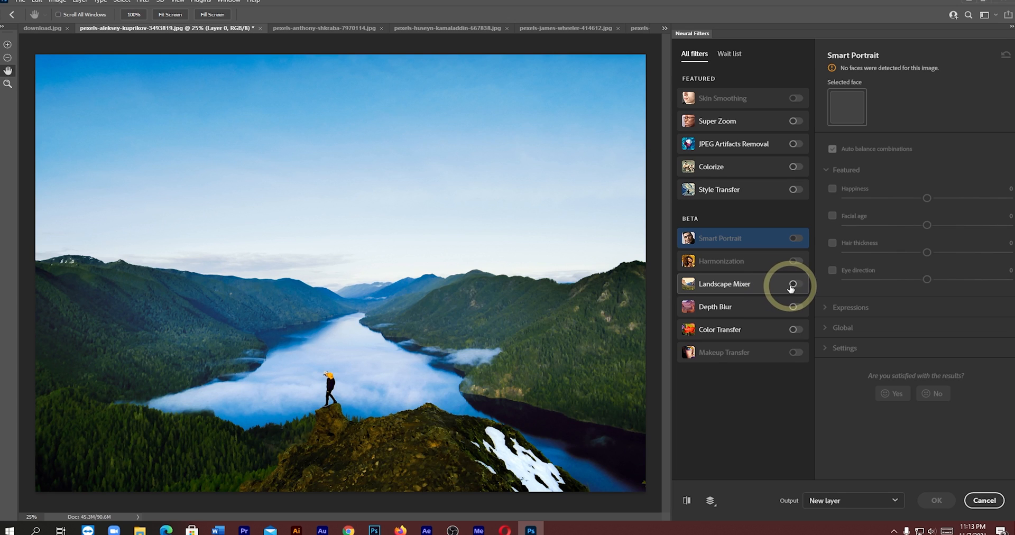
- Enable Landscape Mixer on the mountain lake photo, try the snowy mountain preset and compare it with the original
{"action": "left_click", "coordinate": [793, 284]}
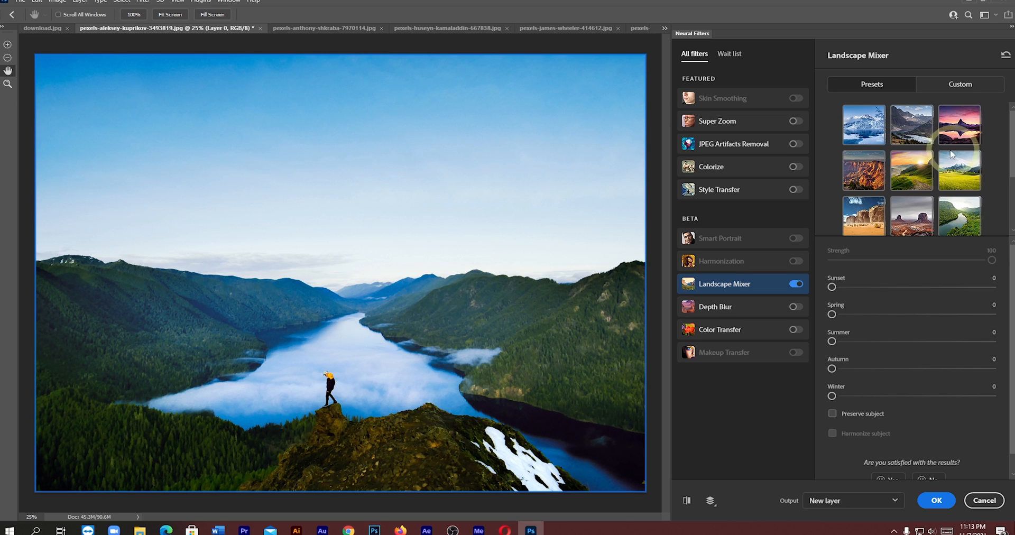
{"action": "left_click", "coordinate": [868, 130]}
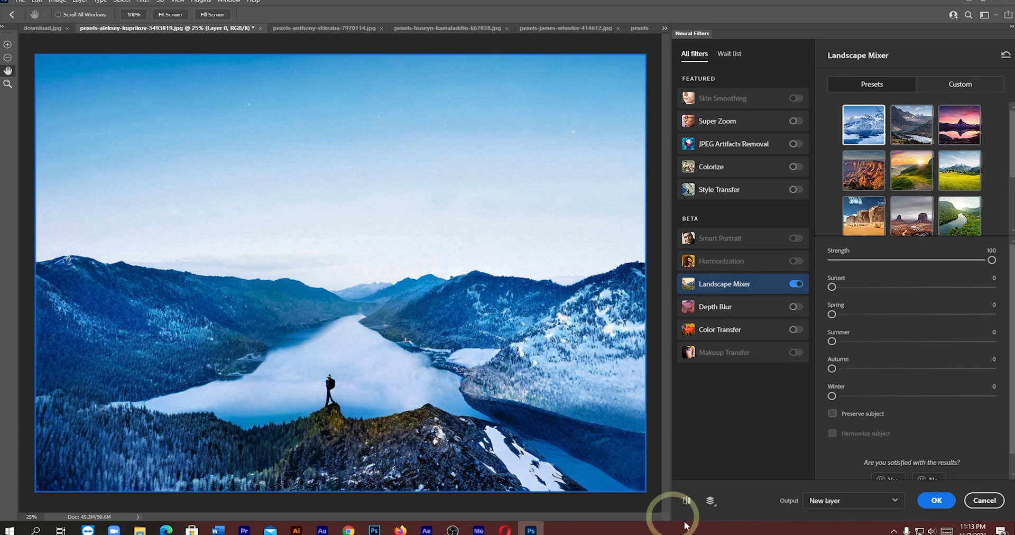
{"action": "left_click", "coordinate": [688, 501]}
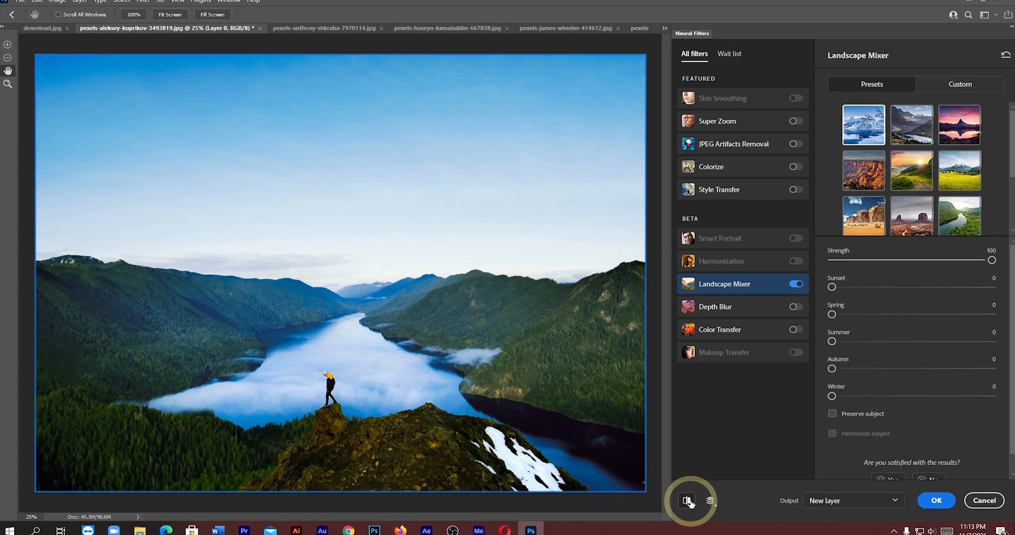
{"action": "left_click", "coordinate": [688, 501]}
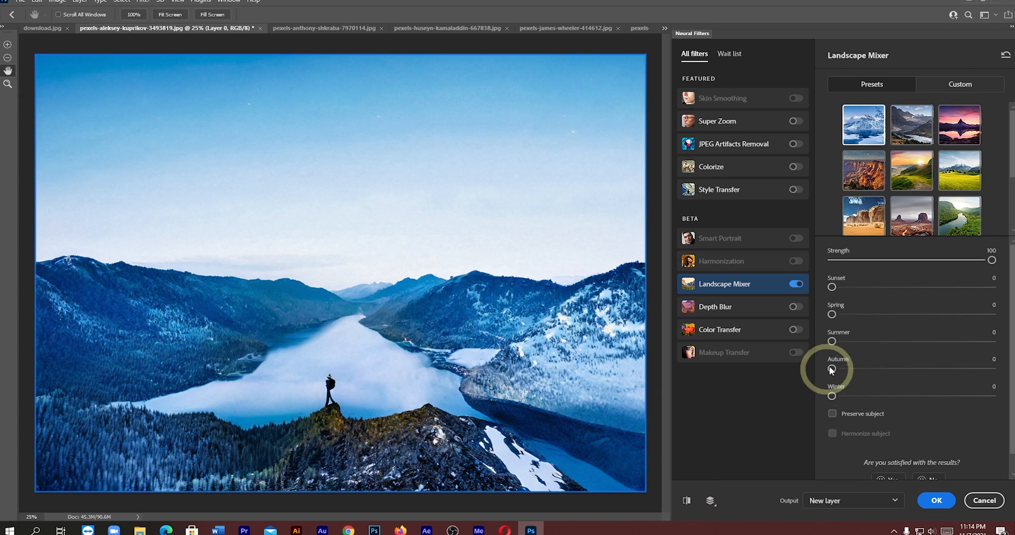
- Try the red canyon preset on the lake photo, compare it with the original and set Sunset to 20
{"action": "left_click", "coordinate": [873, 177]}
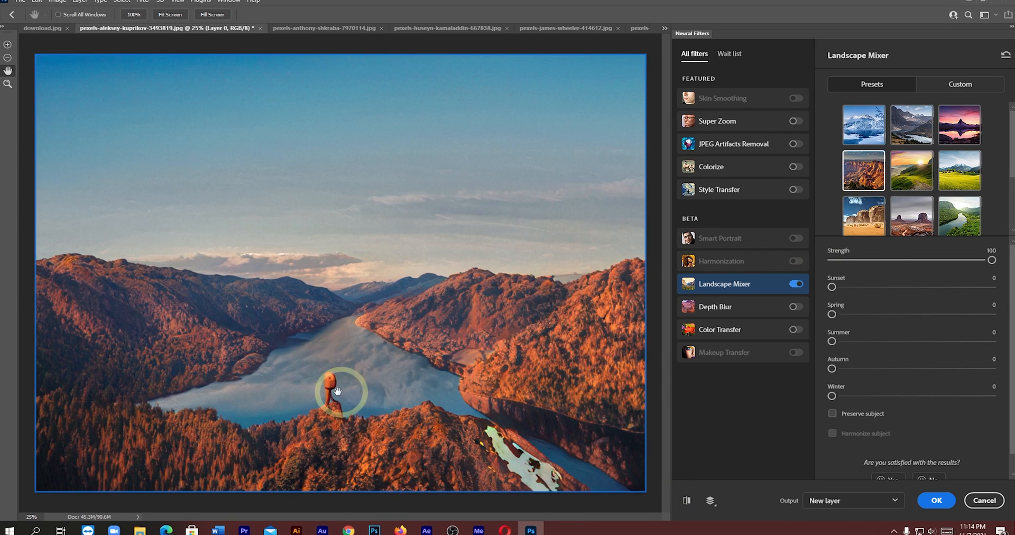
{"action": "left_click", "coordinate": [687, 503]}
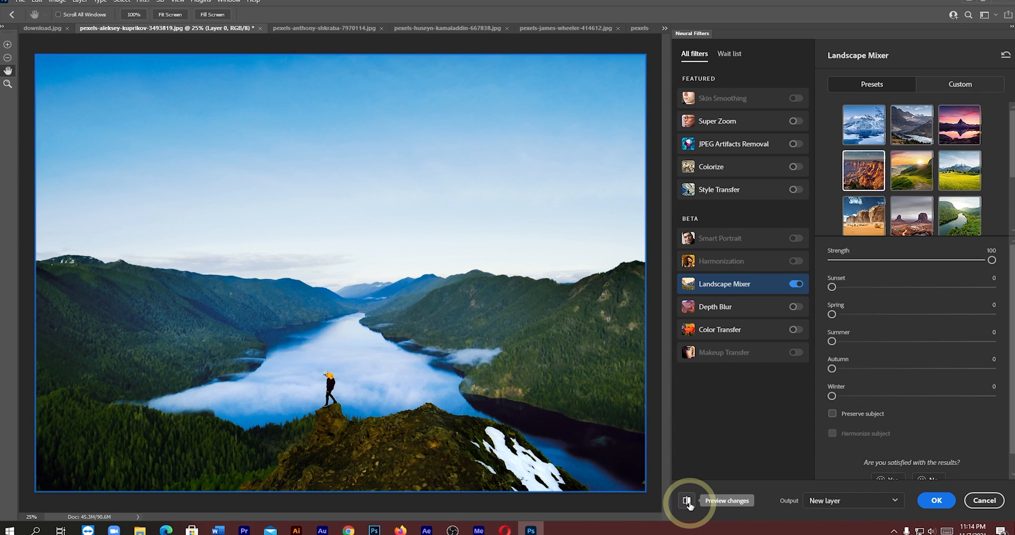
{"action": "left_click", "coordinate": [687, 502]}
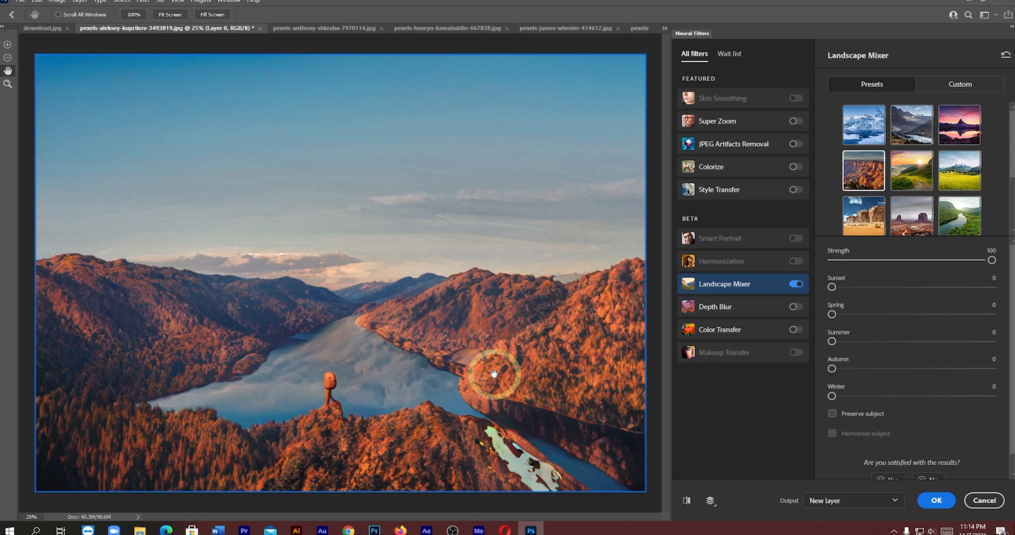
{"action": "left_click_drag", "start_coordinate": [838, 288], "coordinate": [864, 287]}
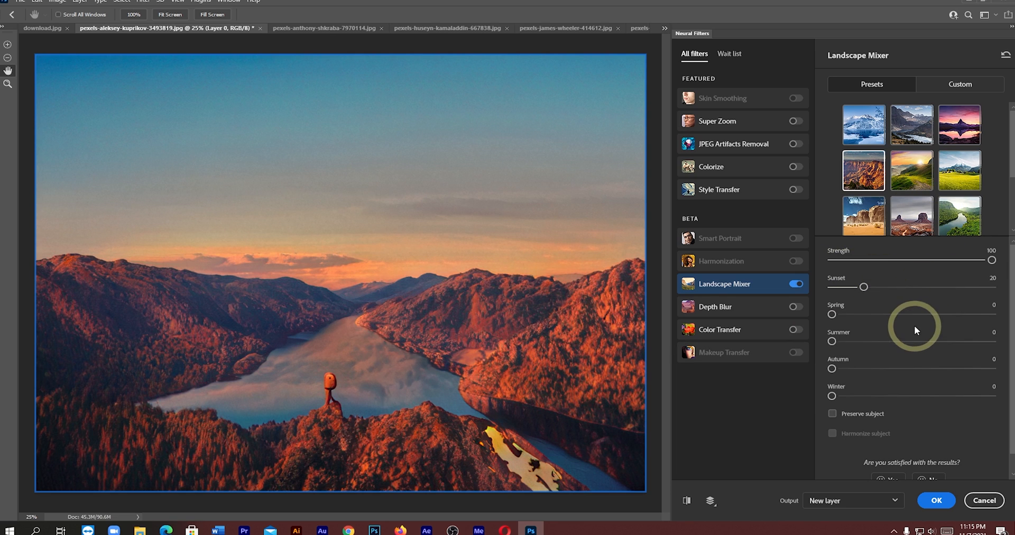
{"action": "scroll", "coordinate": [933, 380], "scroll_direction": "down", "scroll_amount": 1}
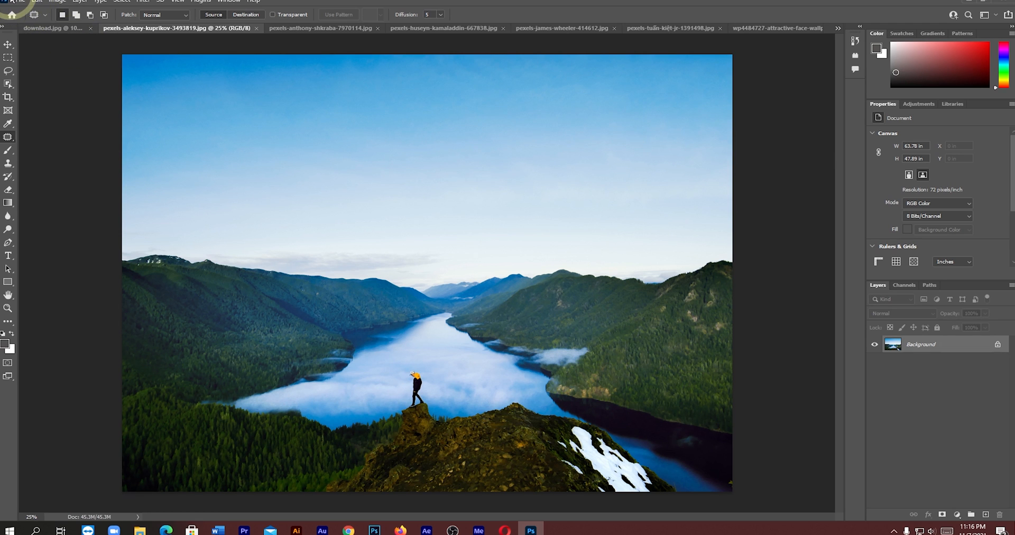
- Create a new 2100 x 1500 pixel document at 300 pixels/inch with a white background
{"action": "left_click", "coordinate": [21, 2]}
{"action": "left_click", "coordinate": [32, 11]}
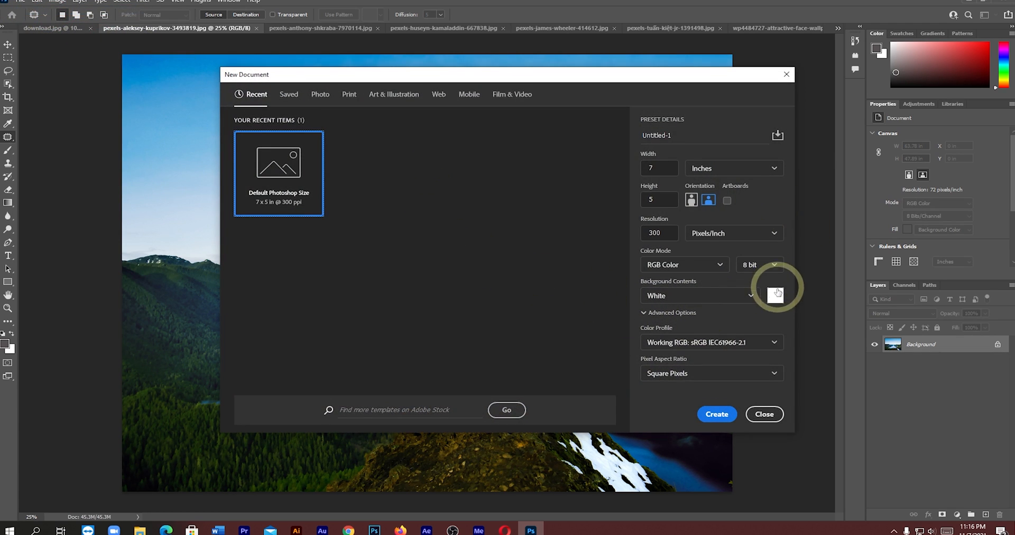
{"action": "left_click", "coordinate": [743, 170]}
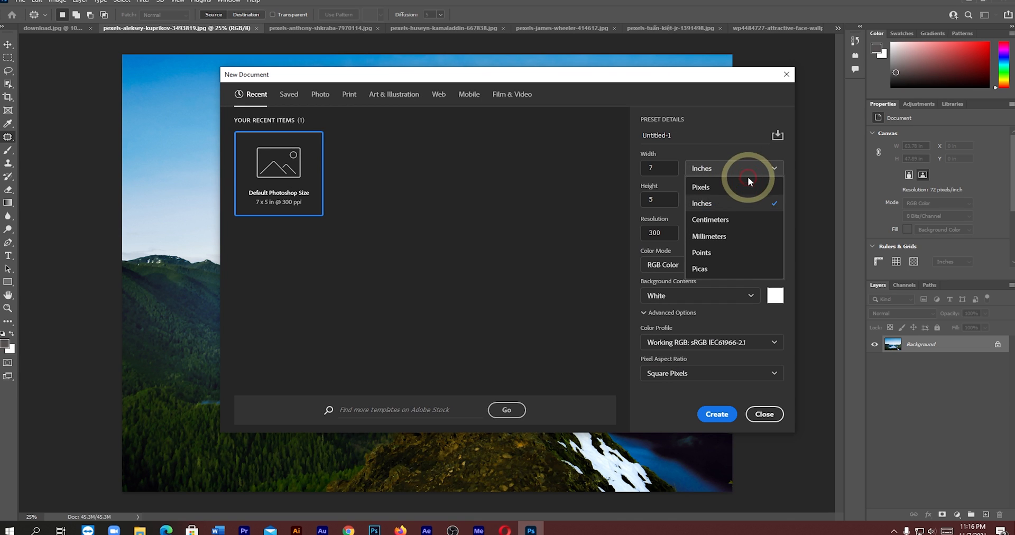
{"action": "left_click", "coordinate": [713, 187]}
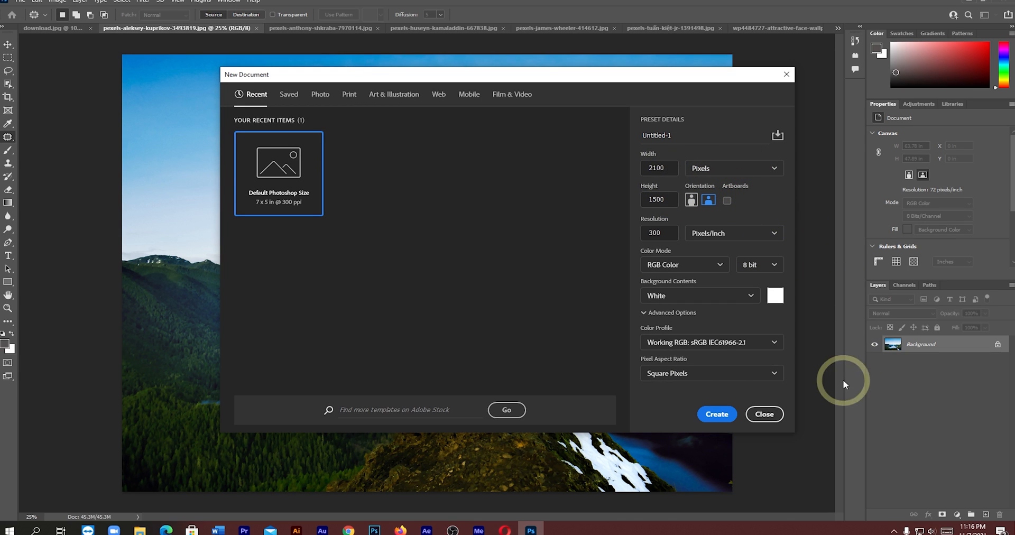
{"action": "left_click", "coordinate": [726, 415]}
- Draw a gradient with the Gradient tool from the canvas's lower-left corner towards its centre
{"action": "left_click", "coordinate": [8, 282]}
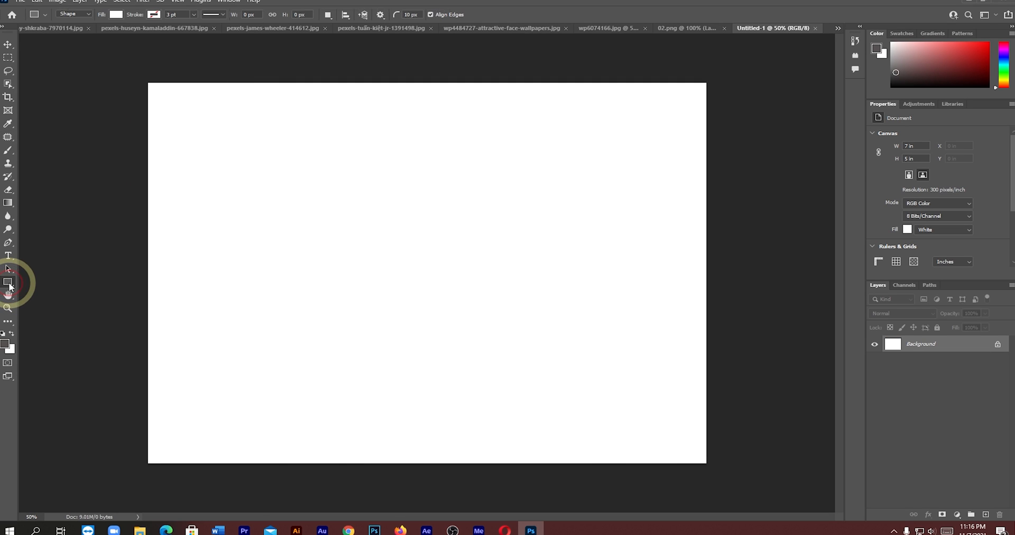
{"action": "left_click", "coordinate": [8, 203]}
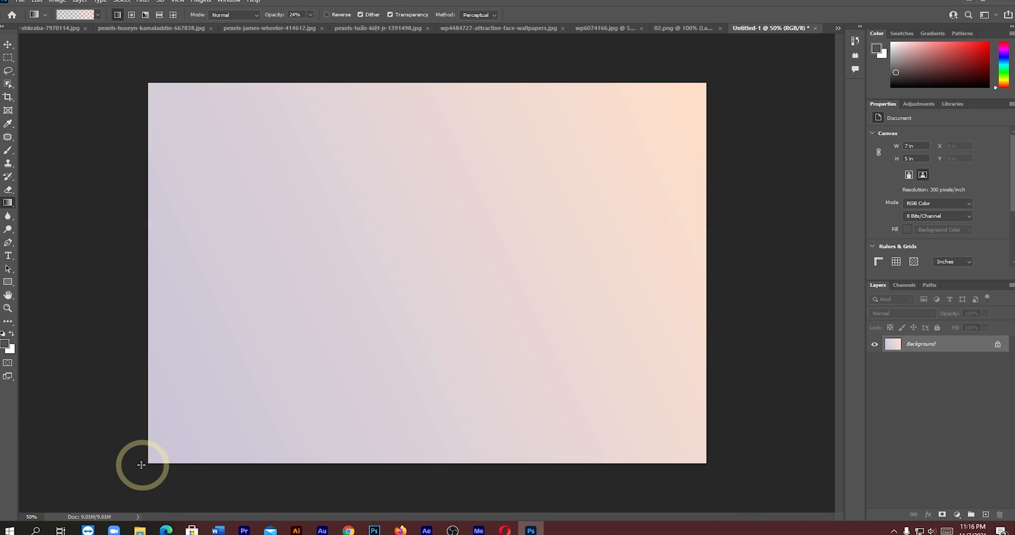
{"action": "left_click_drag", "start_coordinate": [141, 465], "coordinate": [392, 264]}
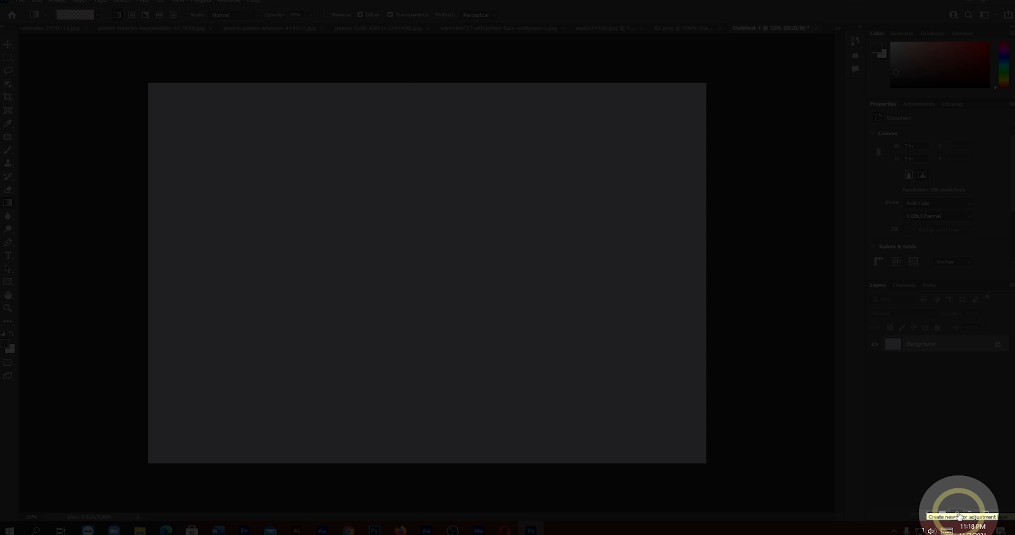
- Add a Gradient Fill layer above the background with the Perceptual interpolation method
{"action": "left_click", "coordinate": [959, 515]}
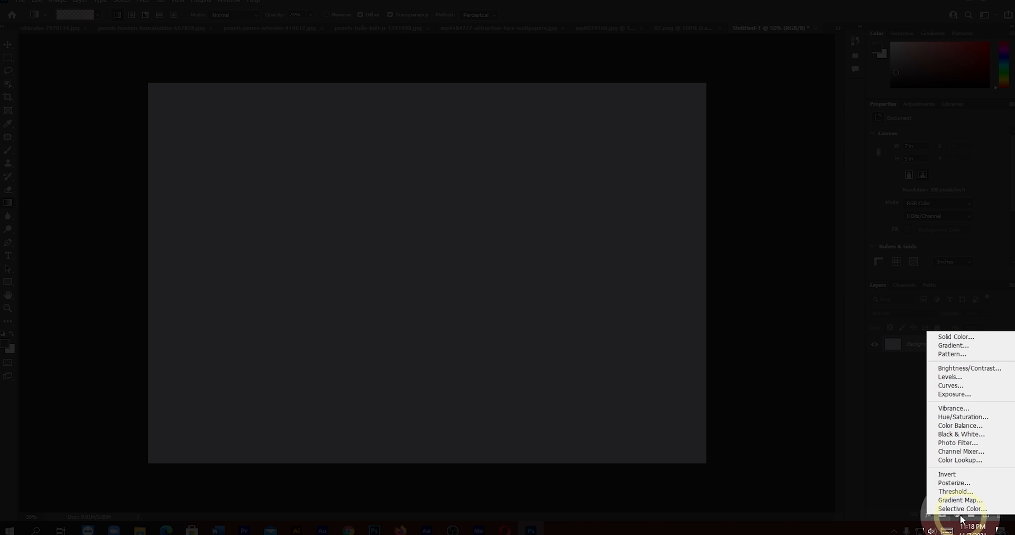
{"action": "left_click", "coordinate": [955, 346]}
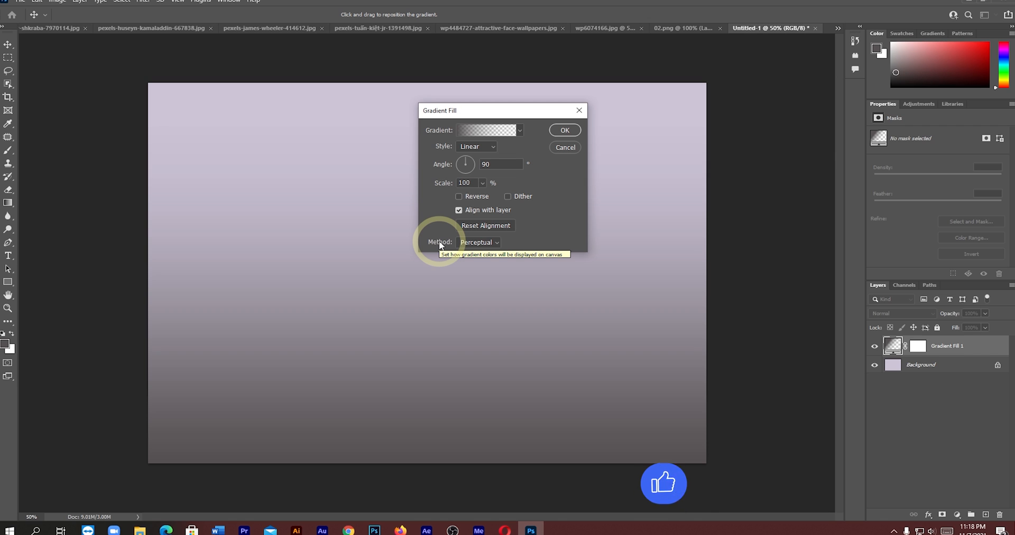
{"action": "left_click", "coordinate": [485, 243]}
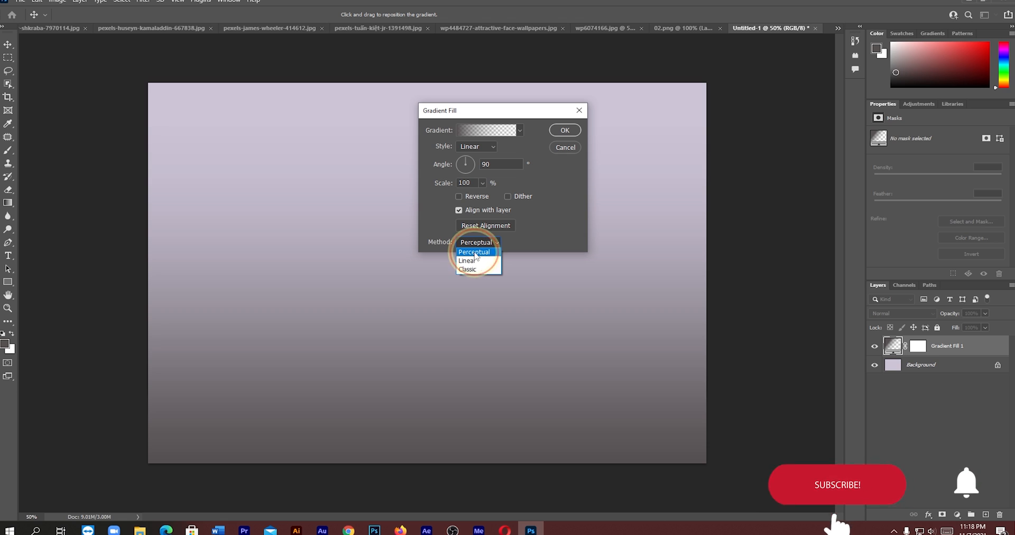
{"action": "left_click", "coordinate": [473, 252]}
- Try the Linear method for the gradient fill, switch it to Classic and apply the fill
{"action": "left_click", "coordinate": [482, 242]}
{"action": "left_click", "coordinate": [471, 261]}
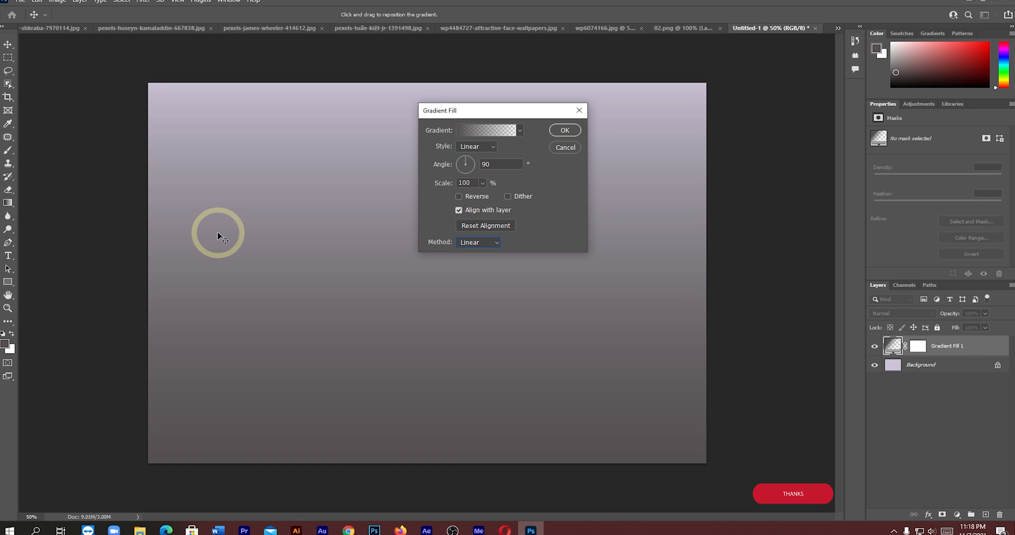
{"action": "left_click", "coordinate": [484, 242]}
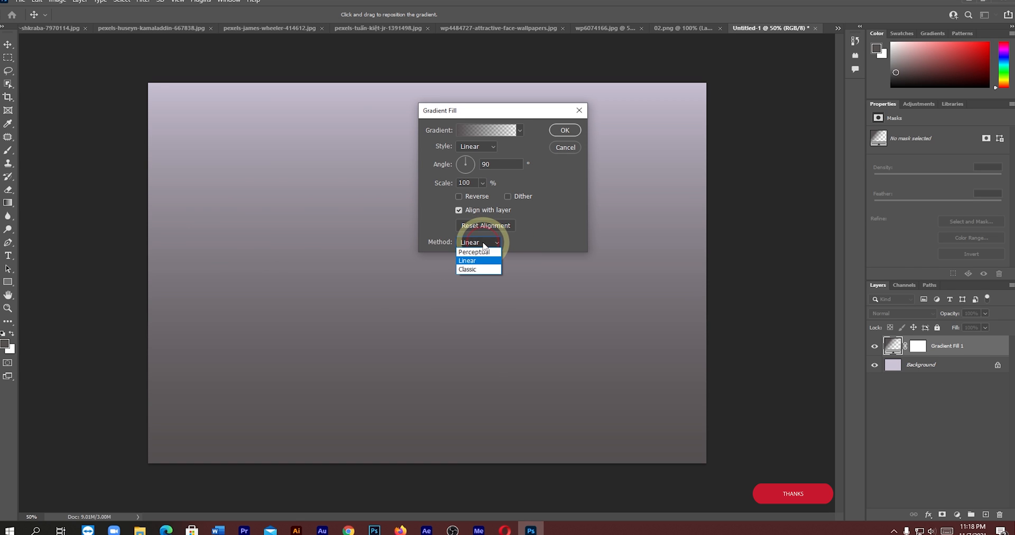
{"action": "left_click", "coordinate": [470, 270]}
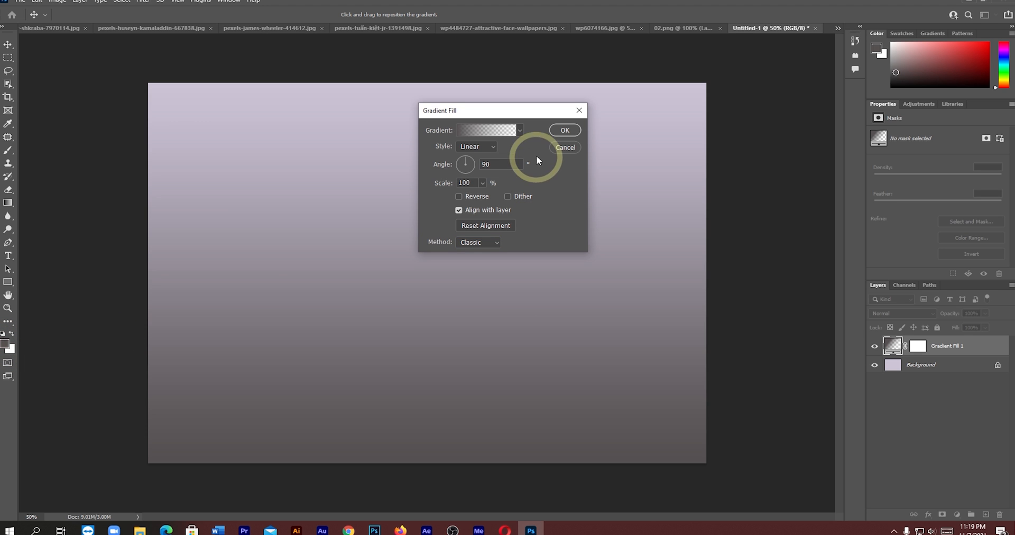
{"action": "left_click", "coordinate": [565, 130]}
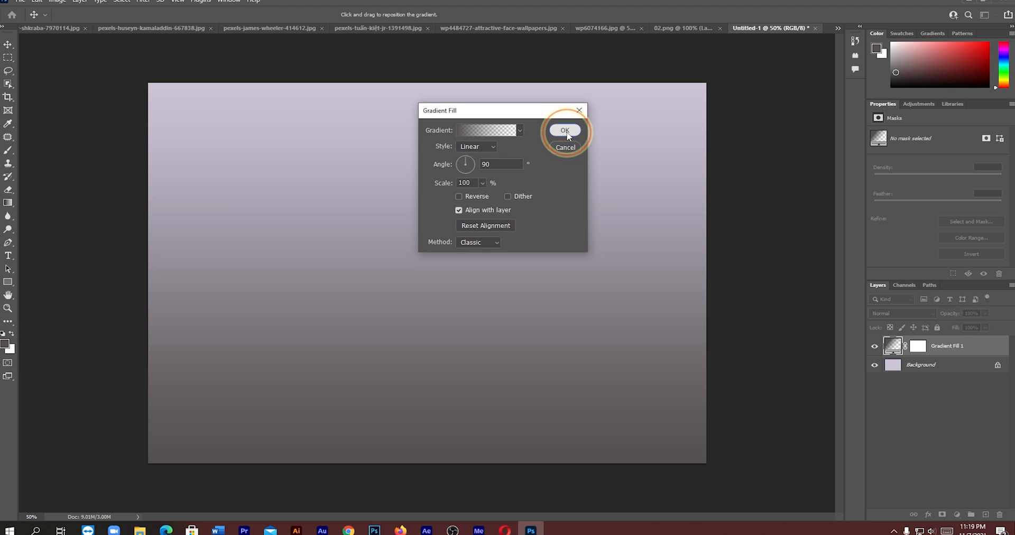
- Set the foreground colour by sampling the dark grey in the canvas's lower-left corner and changing its hue to 300°
{"action": "left_click", "coordinate": [5, 344]}
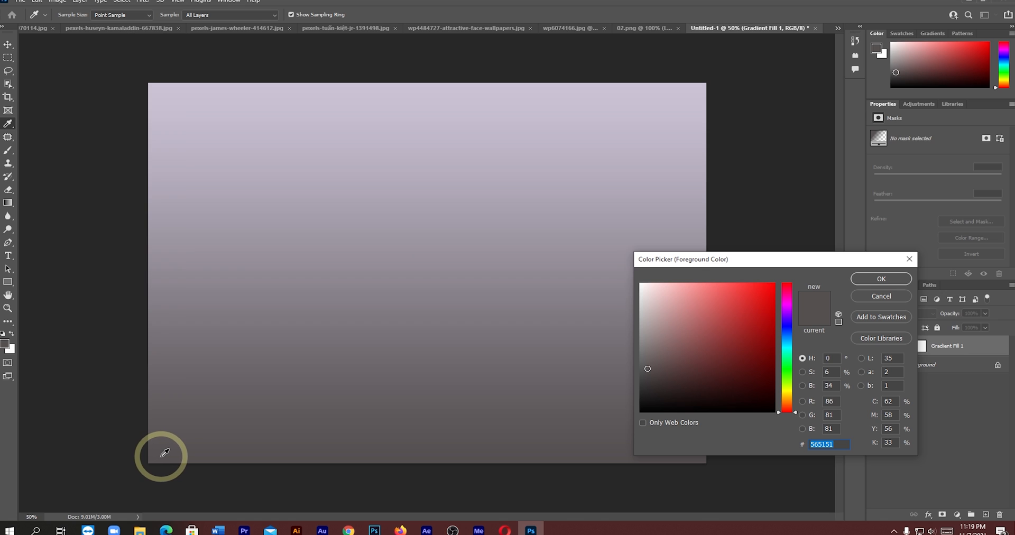
{"action": "left_click", "coordinate": [156, 454]}
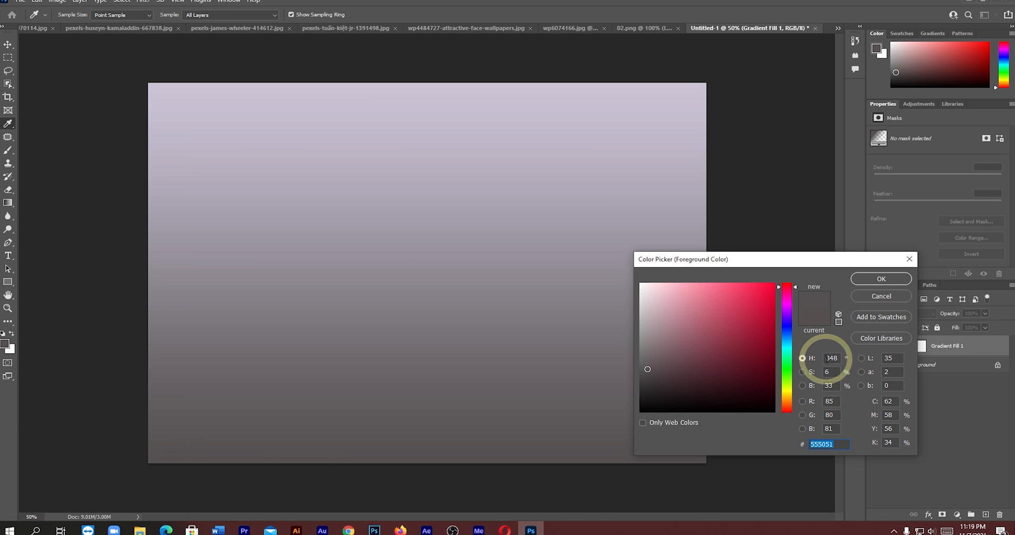
{"action": "left_click", "coordinate": [835, 358]}
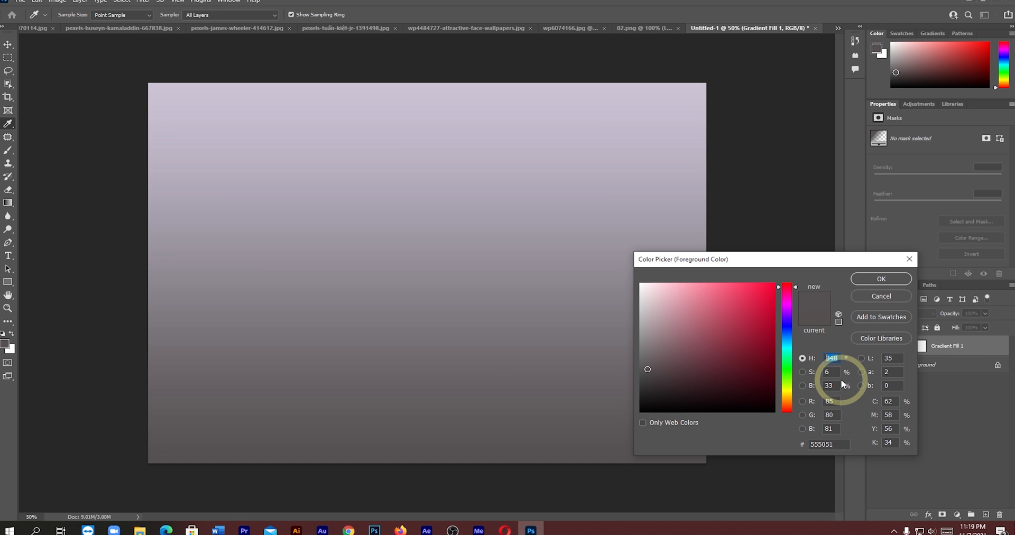
{"action": "type", "text": "300"}
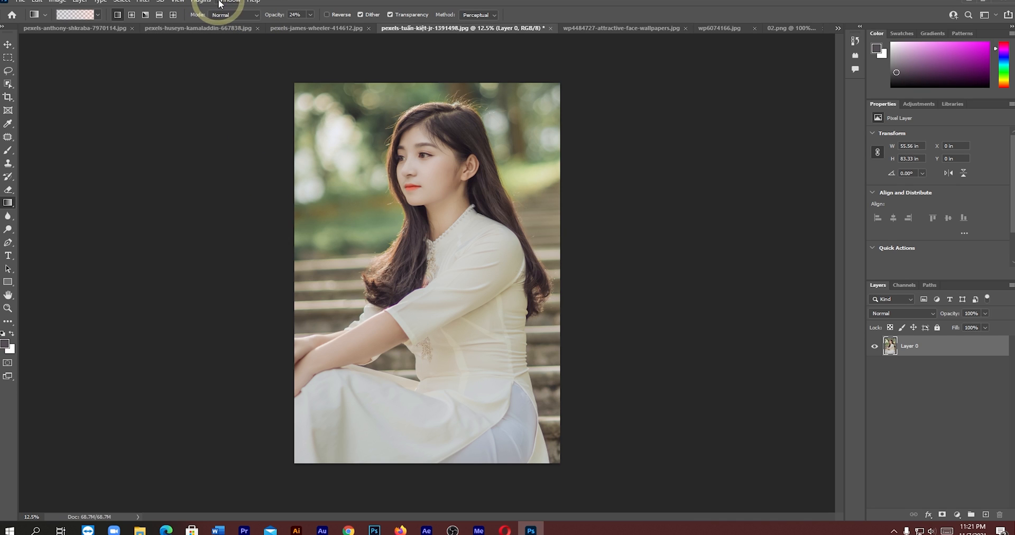
- Enable Content Credentials (Beta) in the Technology Previews preferences and apply the change
{"action": "left_click", "coordinate": [230, 2]}
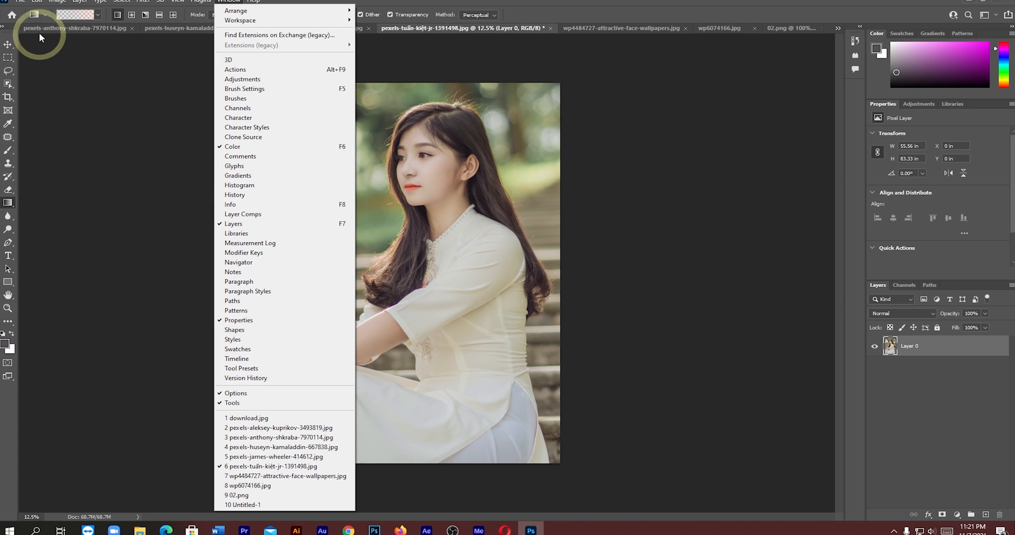
{"action": "mouse_move", "coordinate": [35, 3]}
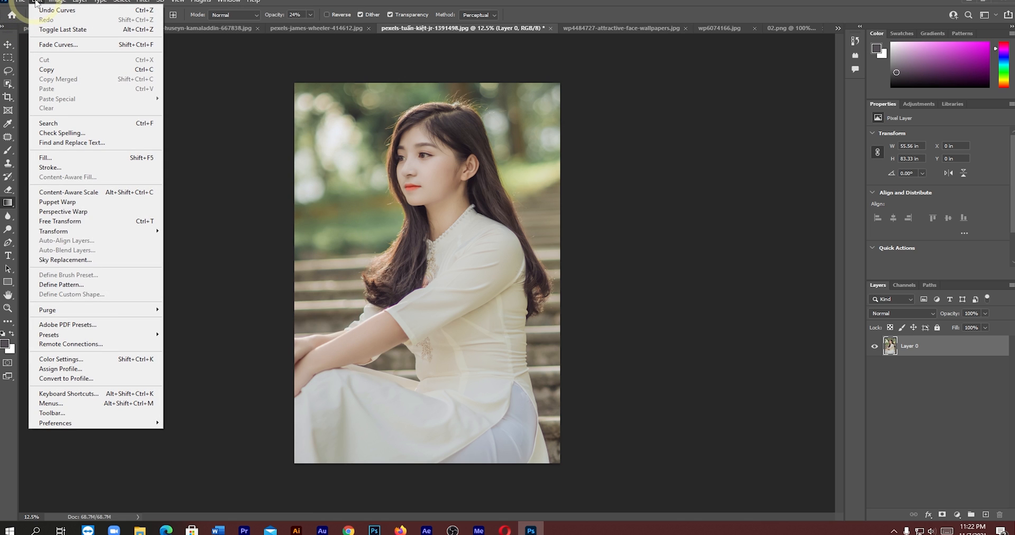
{"action": "mouse_move", "coordinate": [74, 423]}
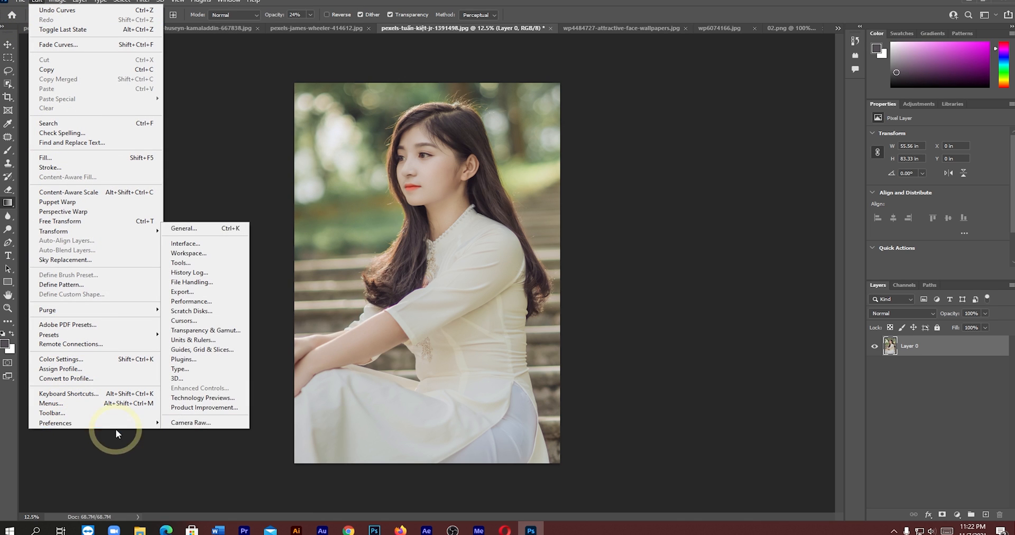
{"action": "left_click", "coordinate": [193, 401]}
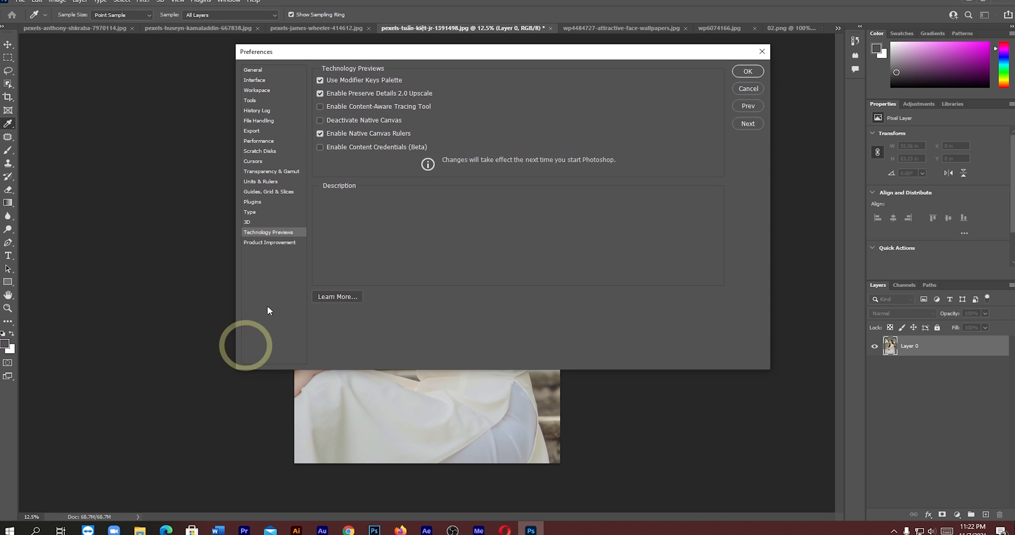
{"action": "left_click", "coordinate": [320, 147]}
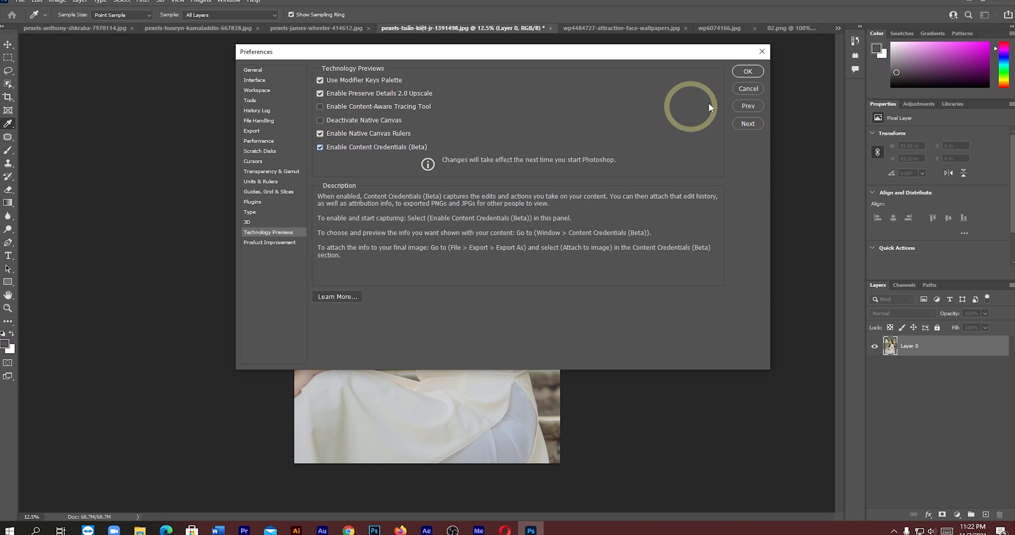
{"action": "left_click", "coordinate": [749, 71]}
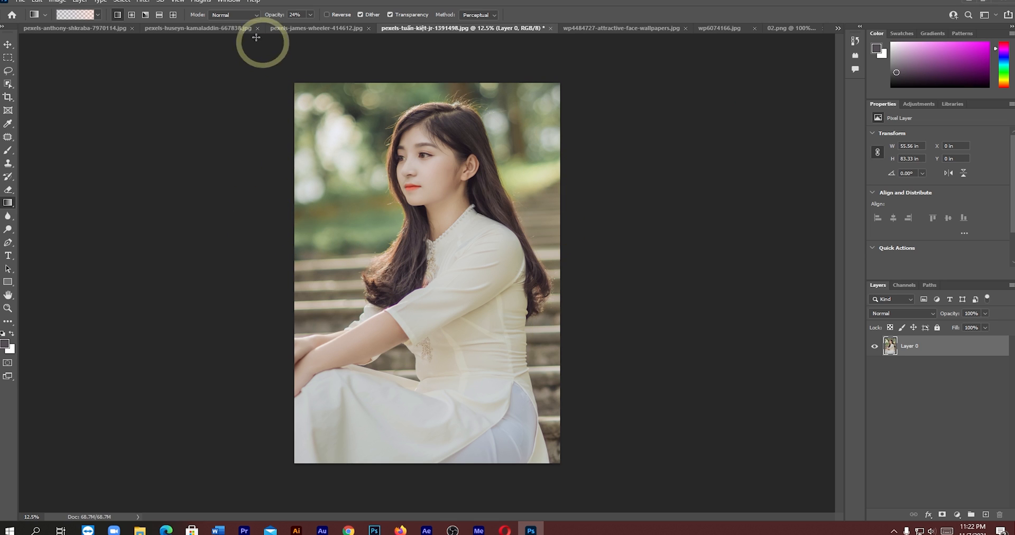
{"action": "left_click", "coordinate": [229, 3]}
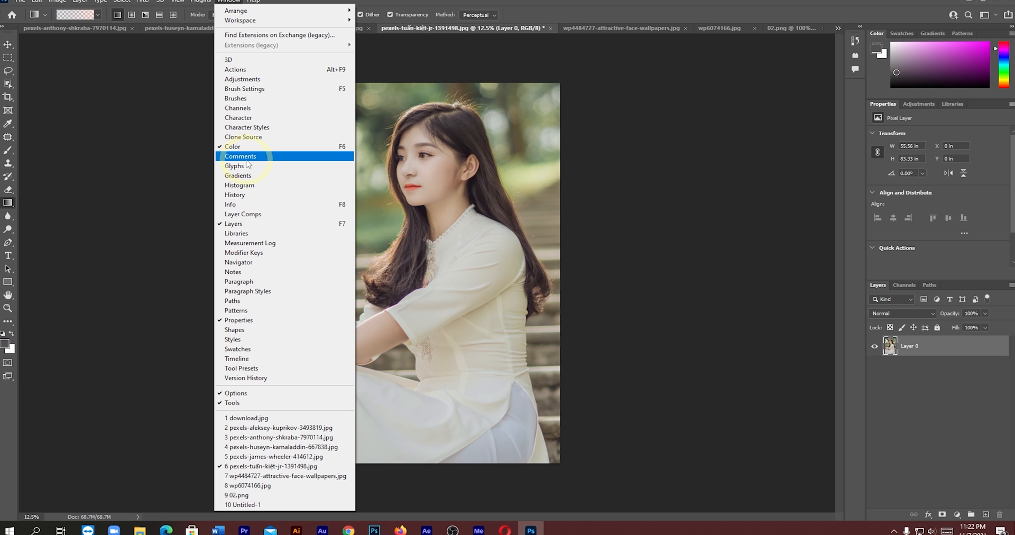
{"action": "left_click", "coordinate": [246, 158]}
{"action": "left_click", "coordinate": [684, 228]}
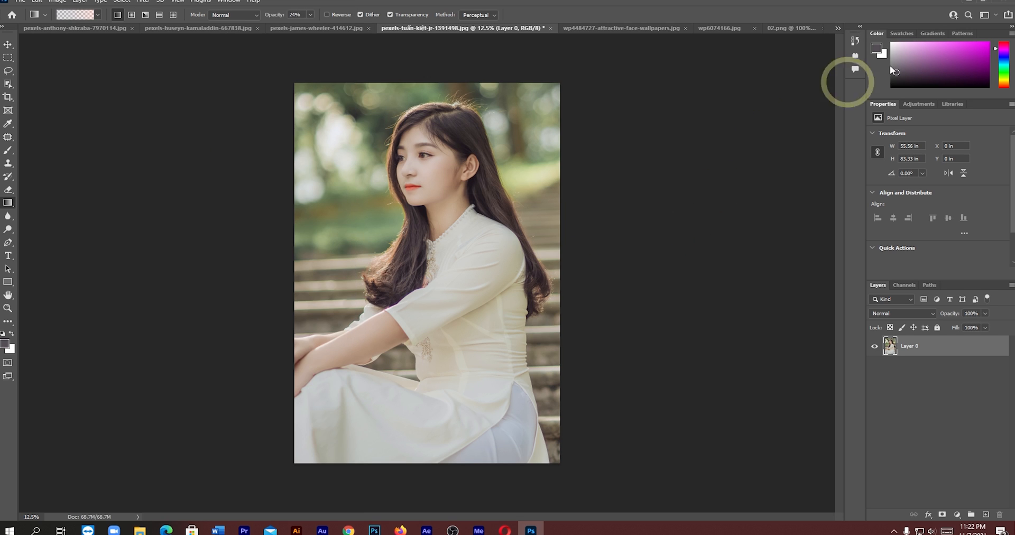
- Quit Photoshop without saving the changes to the open documents
{"action": "left_click", "coordinate": [1009, 3]}
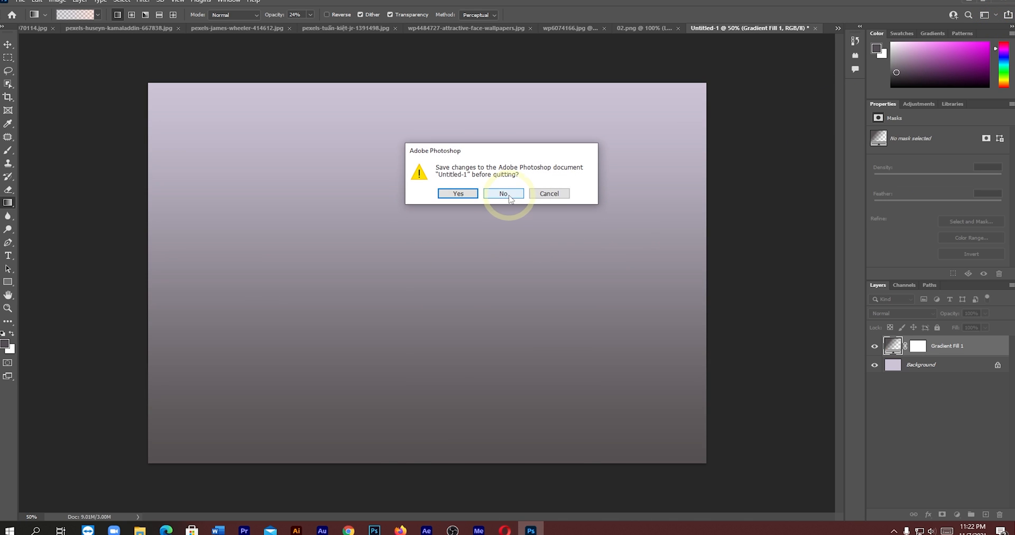
{"action": "left_click", "coordinate": [503, 193]}
{"action": "left_click", "coordinate": [502, 193]}
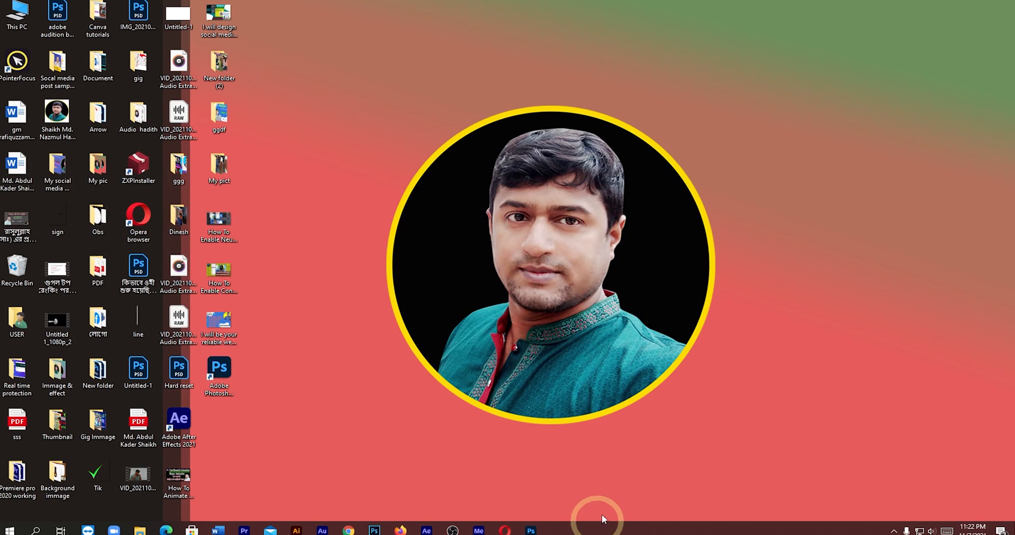
- Relaunch Photoshop and open the portrait and landscape images from the PS 22 tutorial image folder
{"action": "left_click", "coordinate": [507, 531]}
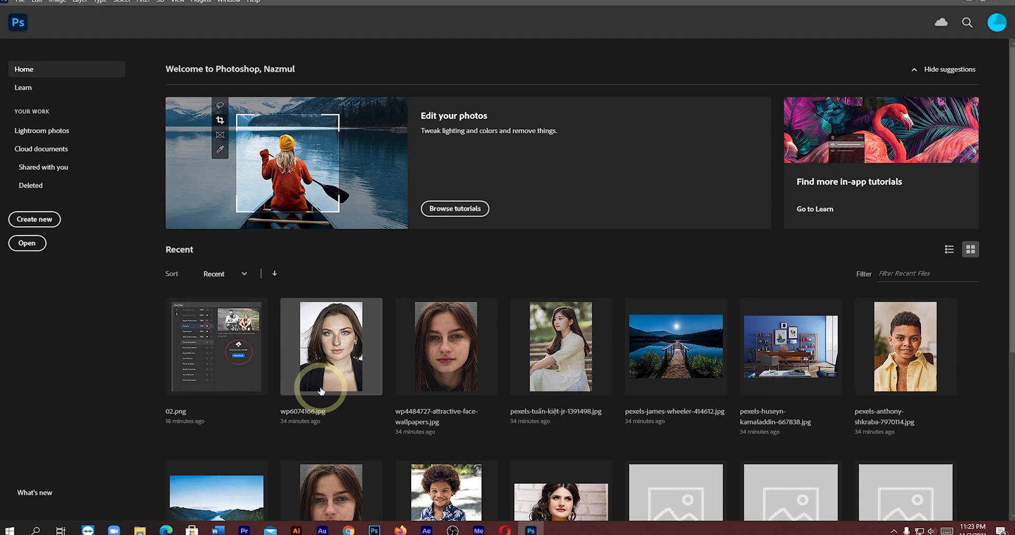
{"action": "left_click", "coordinate": [26, 245]}
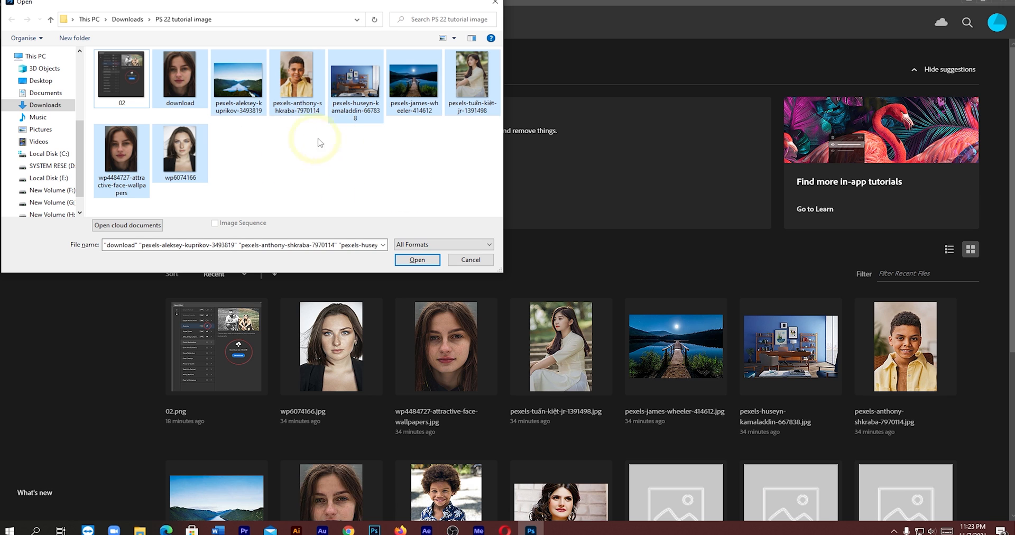
{"action": "left_click", "coordinate": [416, 259]}
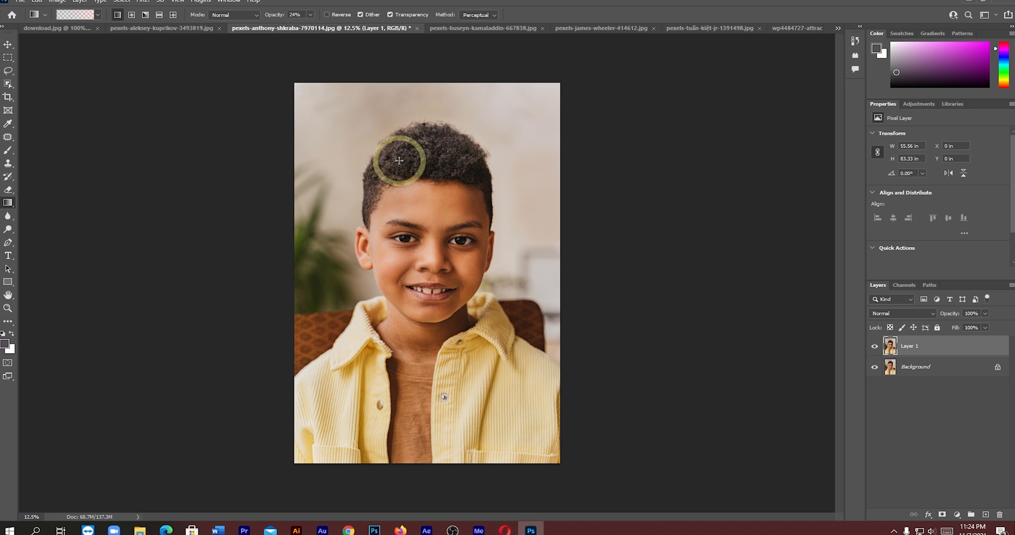
- Show the Content Credentials (Beta) panel for the boy's portrait, preview its credentials and close the preview
{"action": "left_click", "coordinate": [227, 1]}
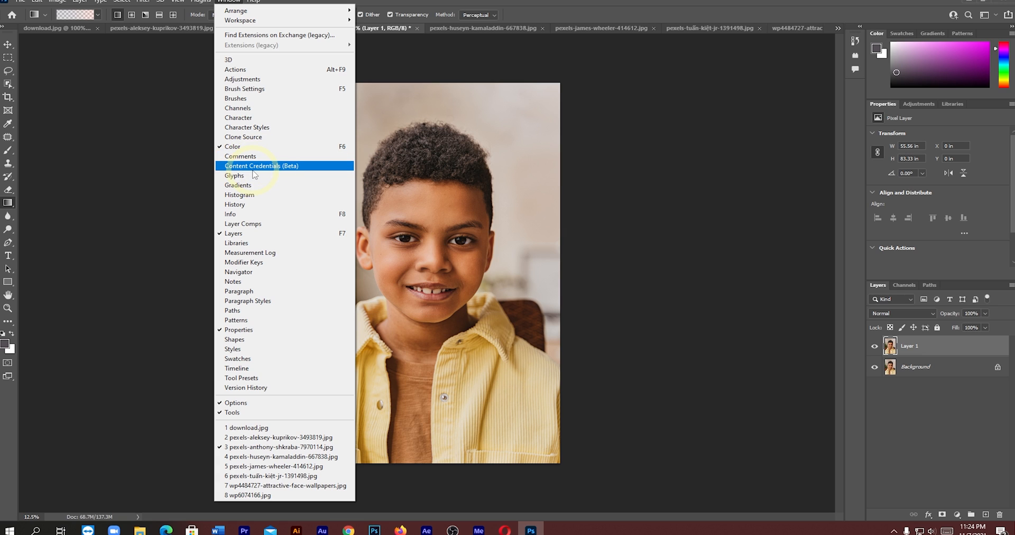
{"action": "left_click", "coordinate": [286, 168]}
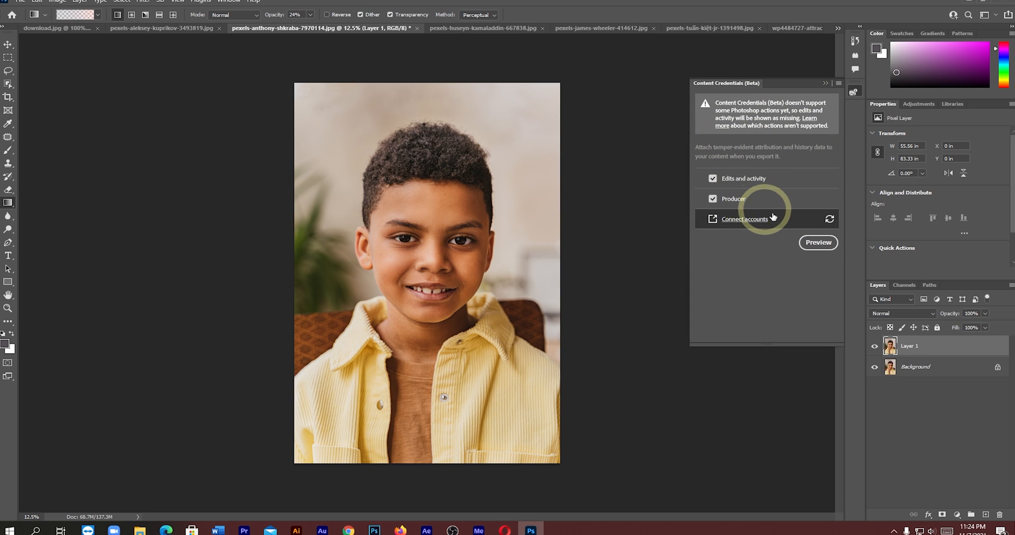
{"action": "left_click", "coordinate": [819, 243]}
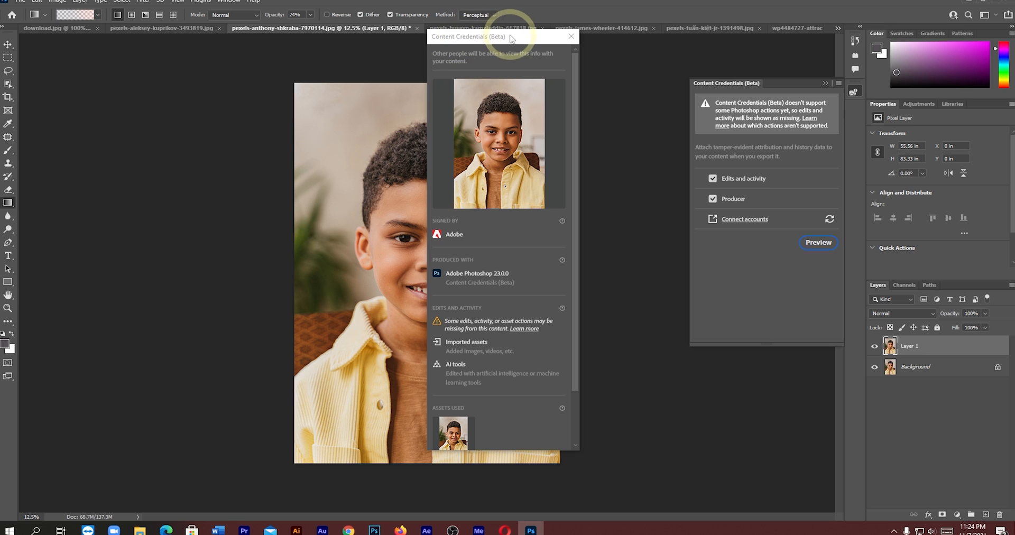
{"action": "left_click", "coordinate": [509, 65]}
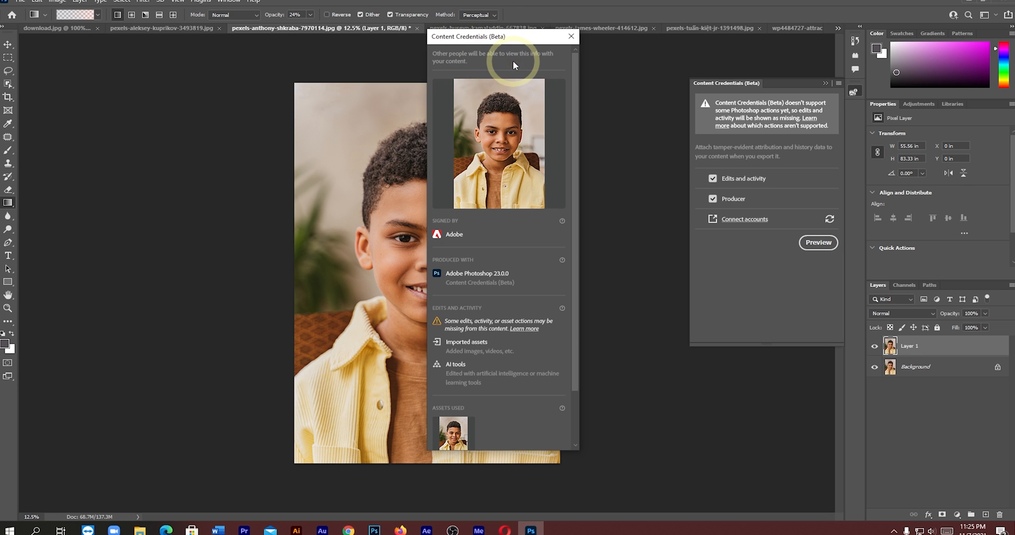
{"action": "left_click", "coordinate": [252, 2]}
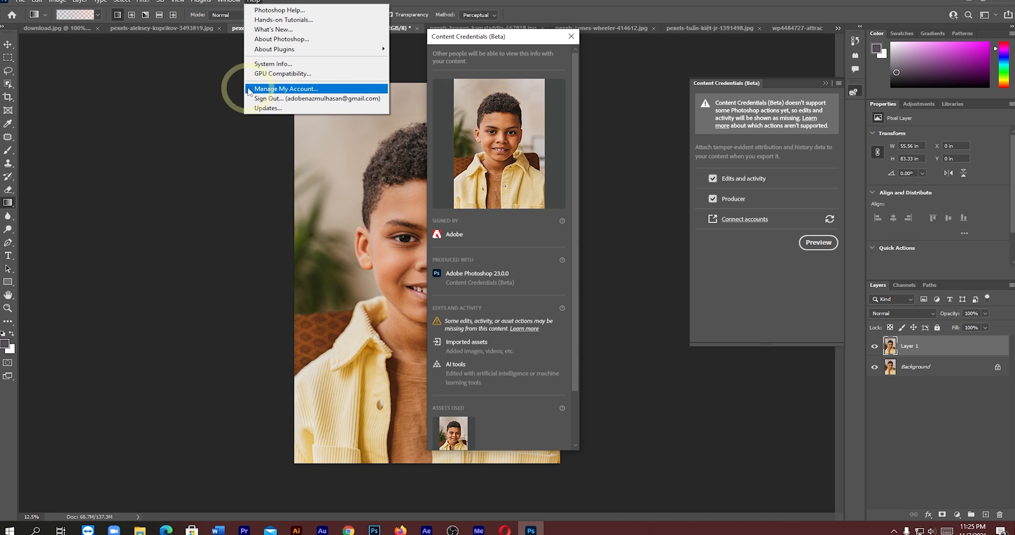
{"action": "left_click", "coordinate": [537, 61]}
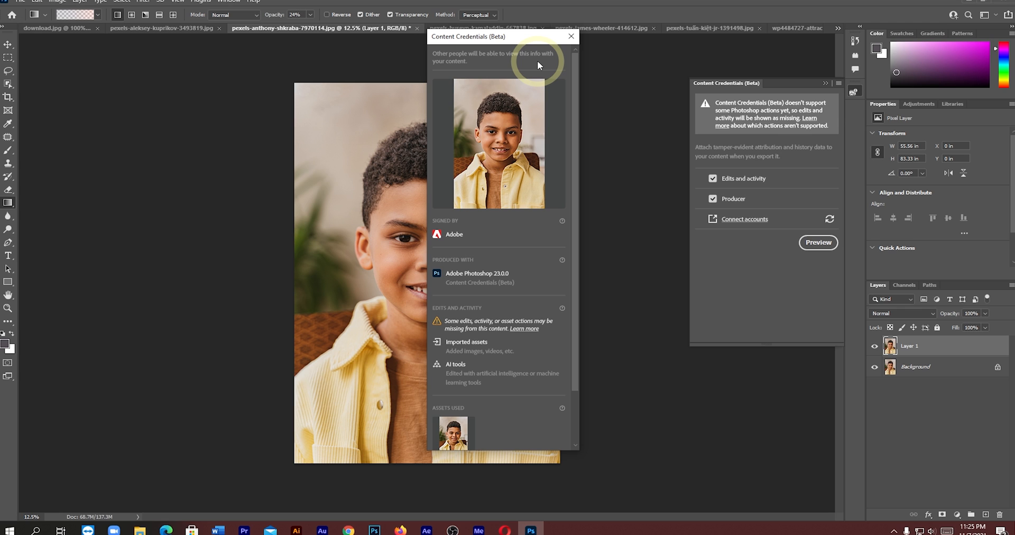
{"action": "left_click", "coordinate": [570, 37]}
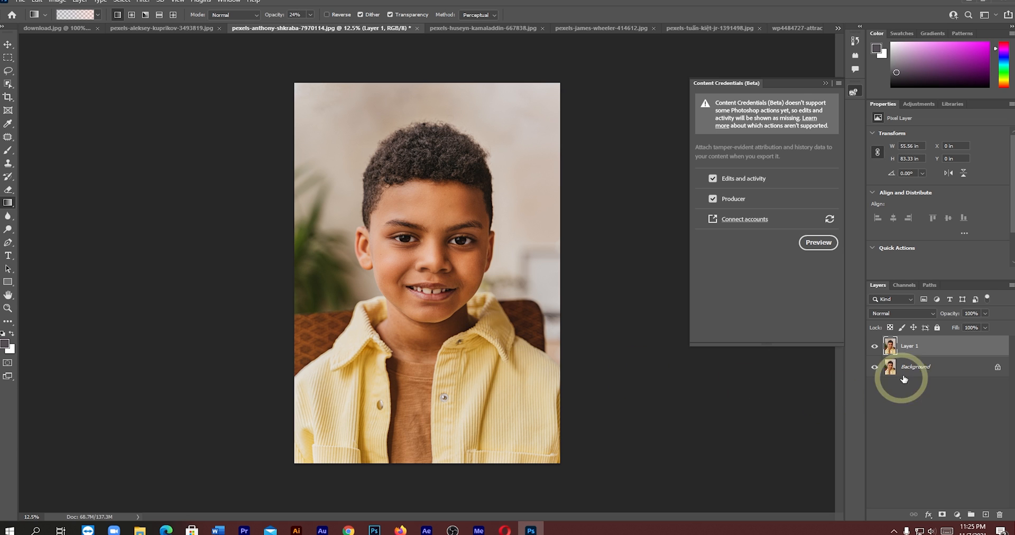
- Compare the boy's face with Layer 1 hidden and shown, viewing it at full size and close up
{"action": "left_click", "coordinate": [876, 348]}
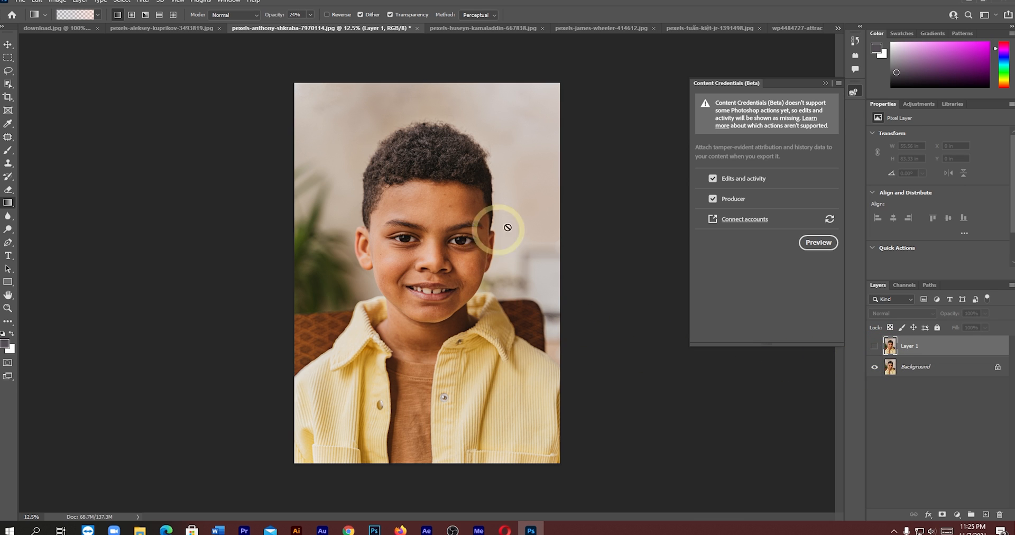
{"action": "left_click", "coordinate": [875, 346]}
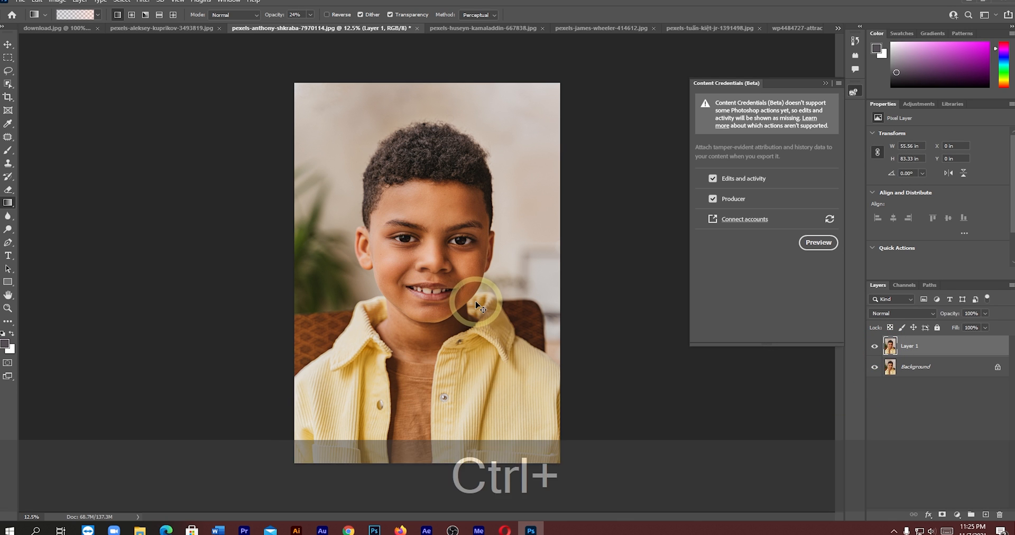
{"action": "scroll", "coordinate": [472, 304], "scroll_direction": "up", "scroll_amount": 5}
{"action": "scroll", "coordinate": [477, 304], "scroll_direction": "up", "scroll_amount": 1}
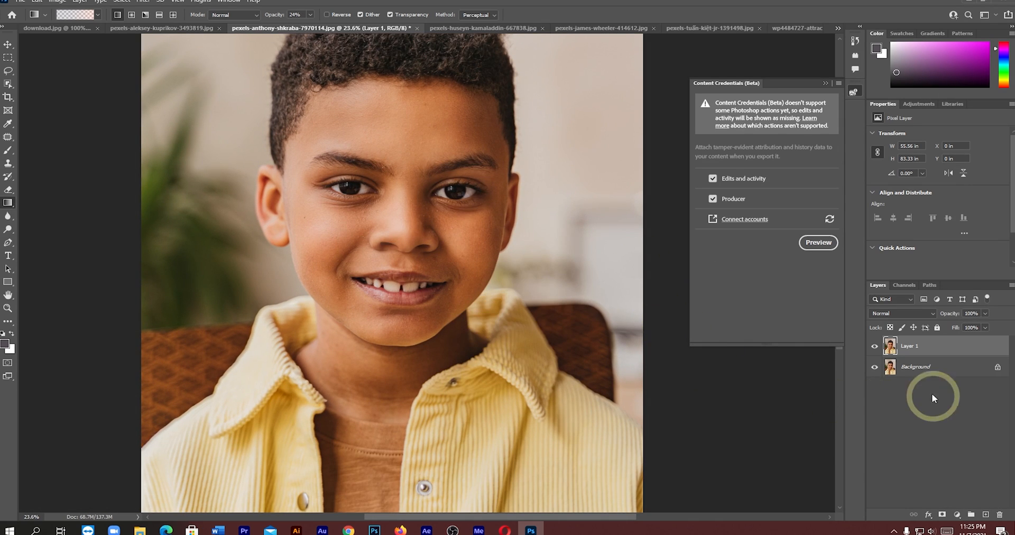
{"action": "left_click", "coordinate": [875, 347]}
{"action": "left_click", "coordinate": [876, 348]}
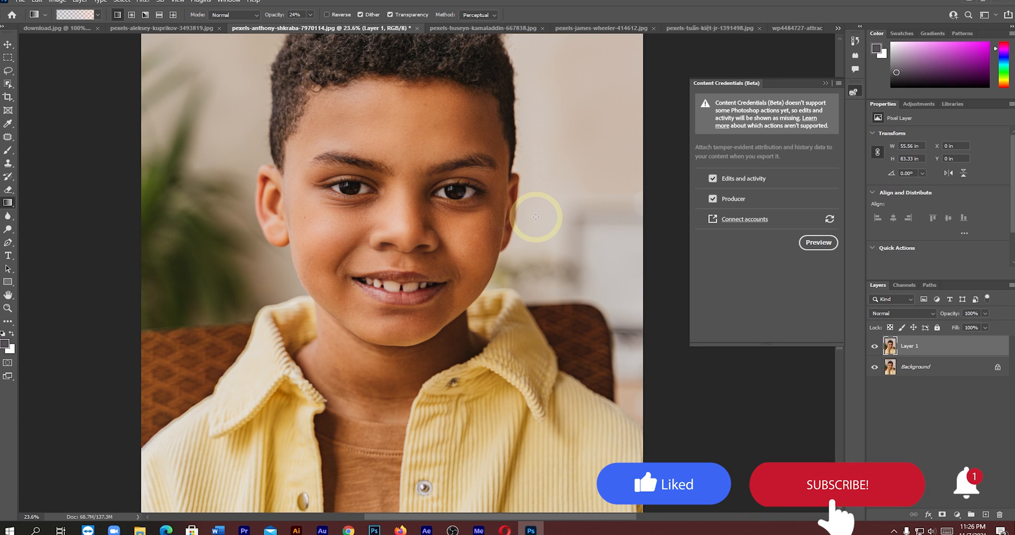
- Export the boy's portrait as a JPG with Content Credentials attached, saving it in the Downloads folder under its existing name
{"action": "left_click", "coordinate": [20, 1]}
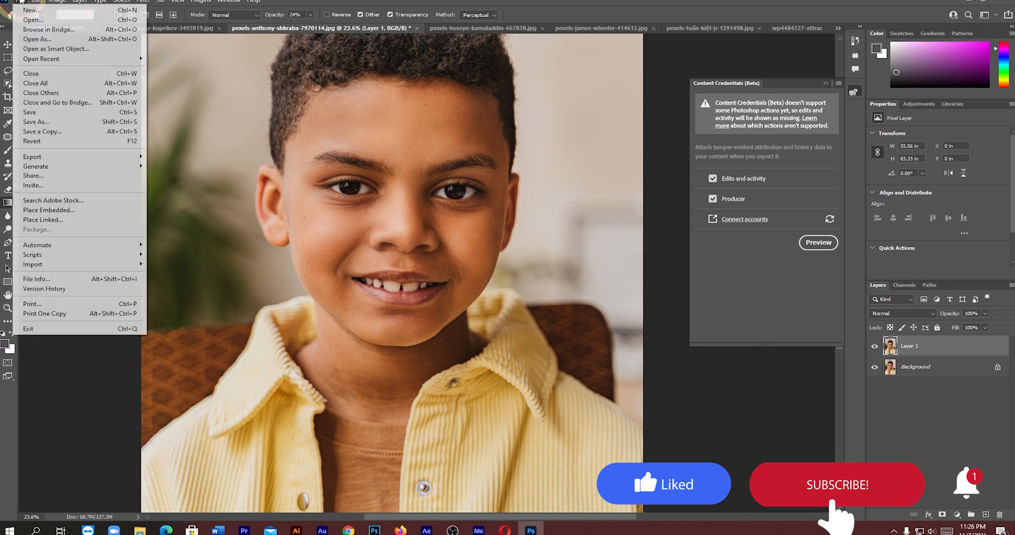
{"action": "left_click", "coordinate": [42, 158]}
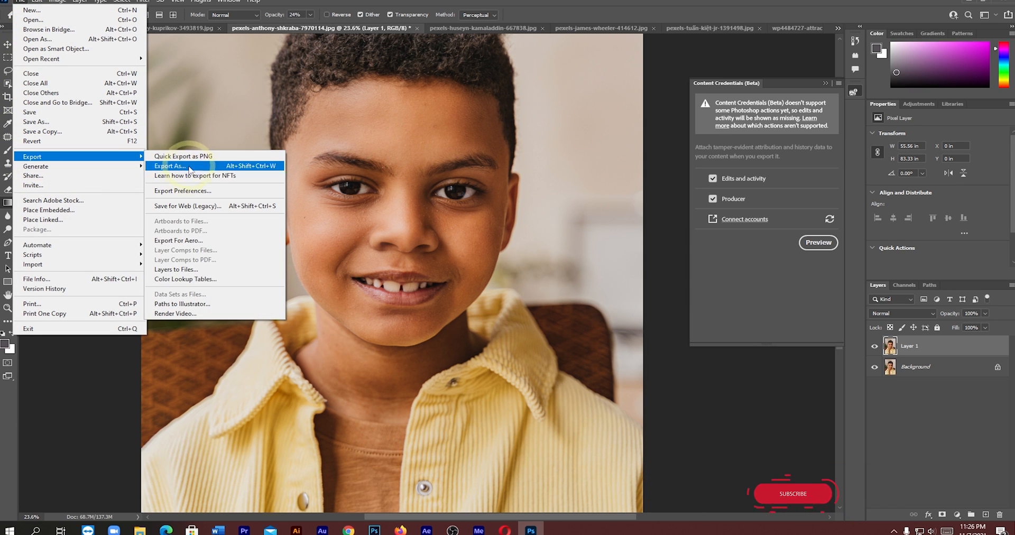
{"action": "left_click", "coordinate": [164, 167]}
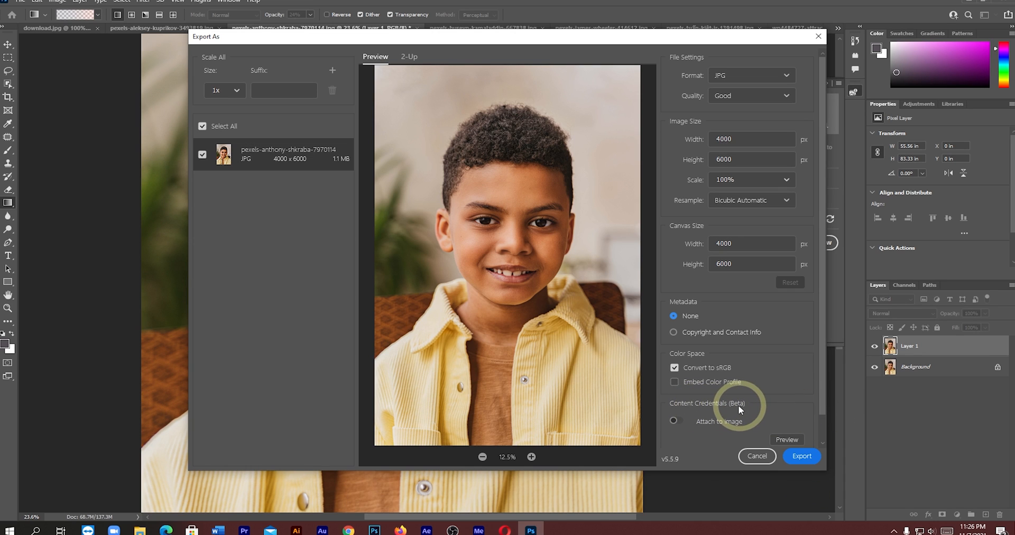
{"action": "left_click", "coordinate": [675, 421]}
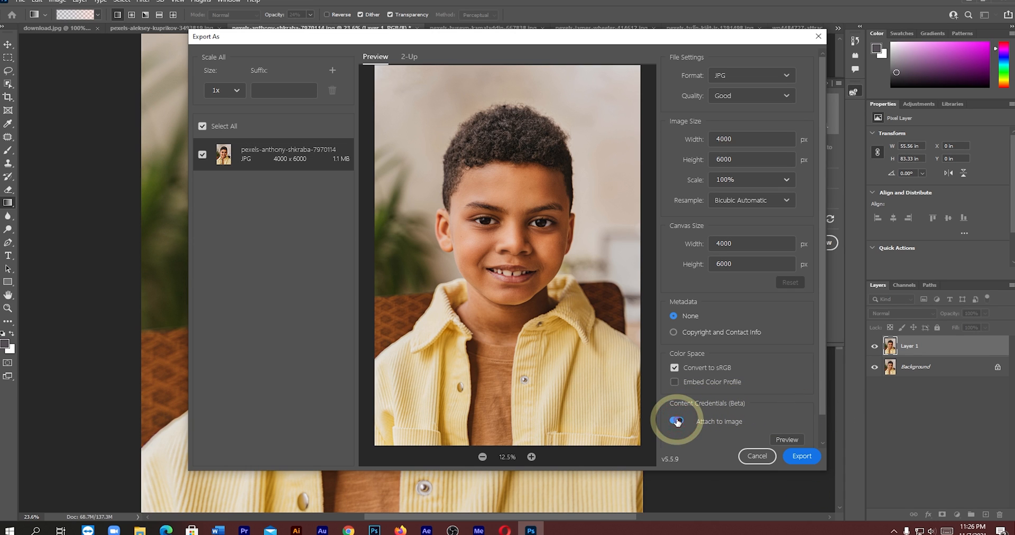
{"action": "left_click", "coordinate": [802, 456]}
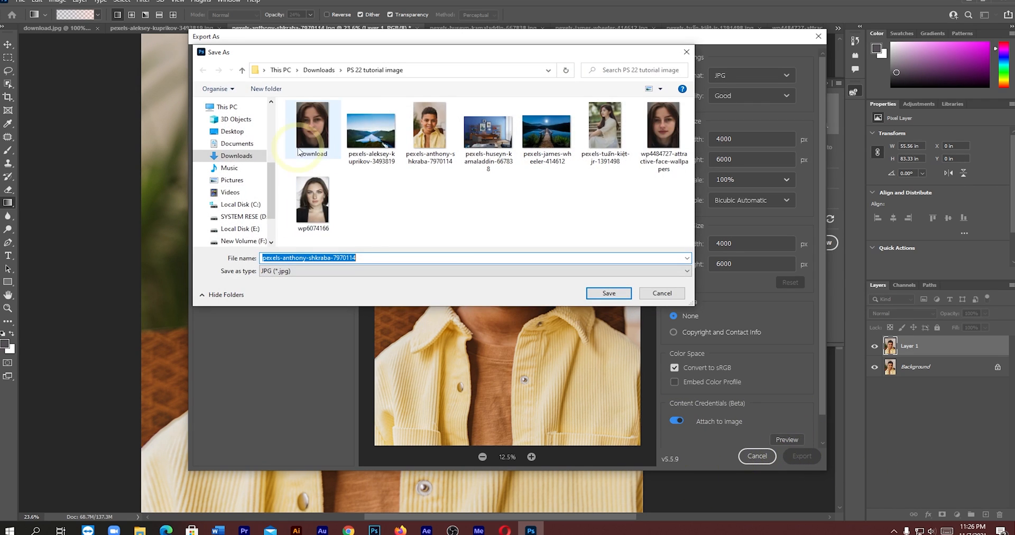
{"action": "left_click", "coordinate": [230, 157]}
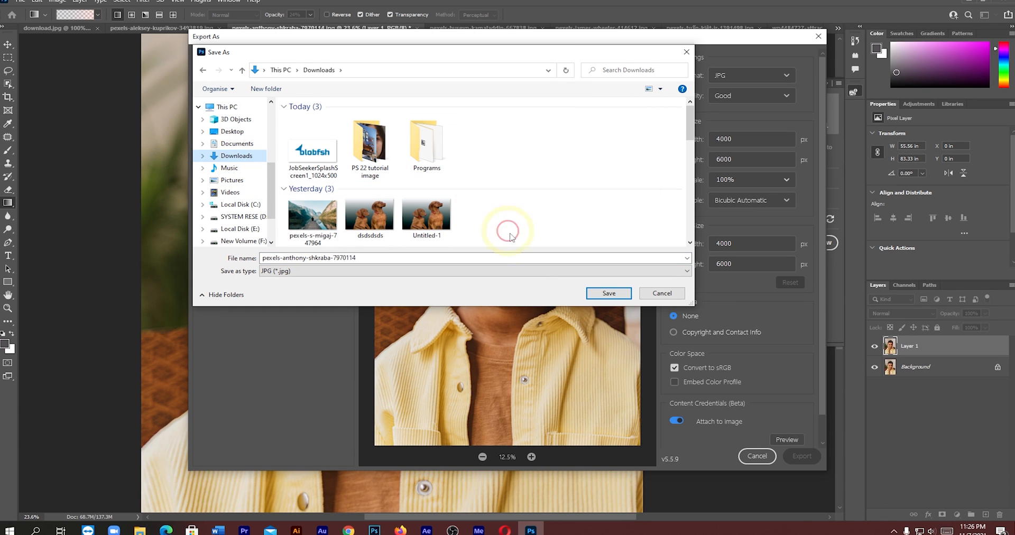
{"action": "left_click", "coordinate": [610, 294]}
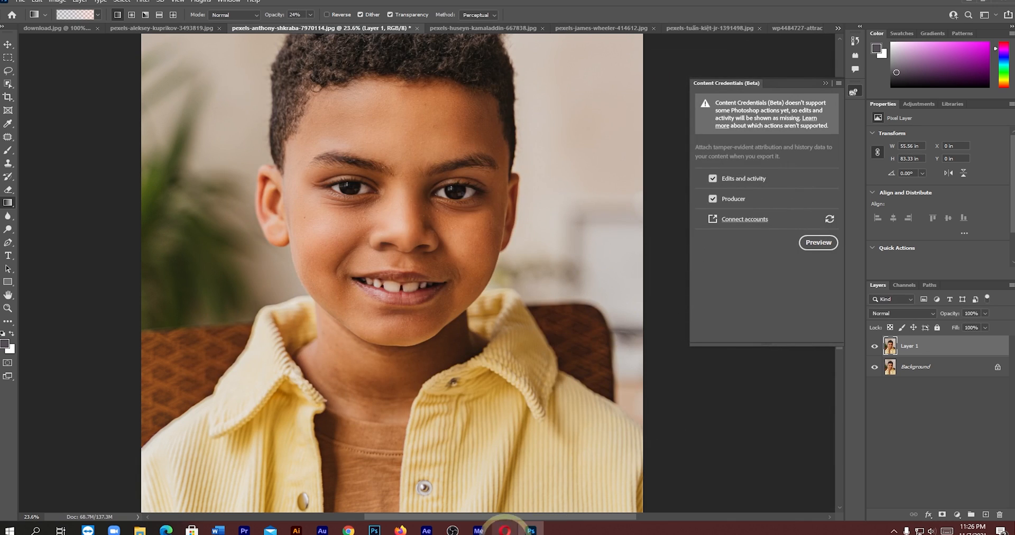
- Switch to Chrome and open the bookmarked Verify site for content credentials in a new tab
{"action": "left_click", "coordinate": [348, 530]}
{"action": "left_click", "coordinate": [493, 10]}
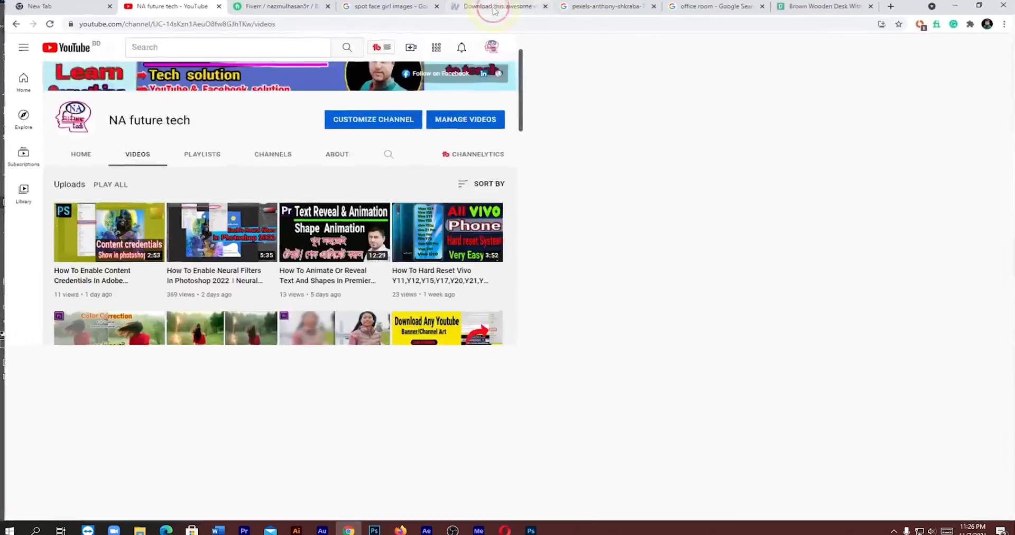
{"action": "left_click", "coordinate": [893, 3]}
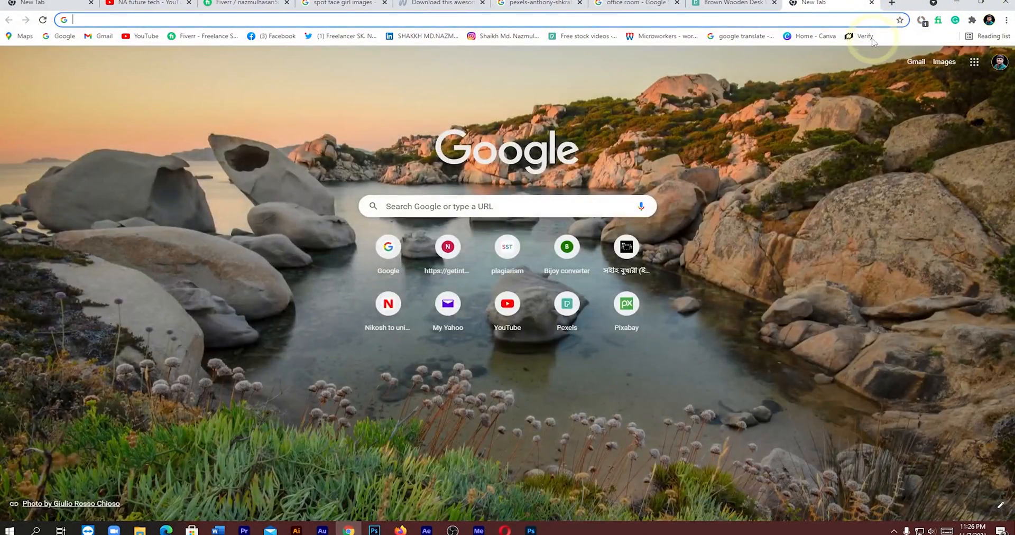
{"action": "left_click", "coordinate": [871, 38]}
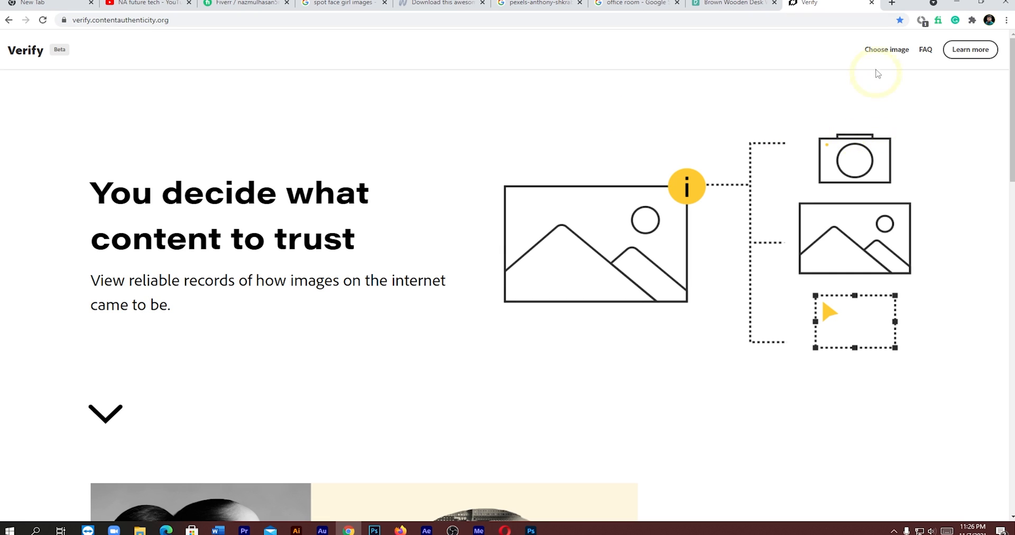
- Load the exported boy's portrait JPG from Downloads into Verify and inspect its content credentials
{"action": "left_click", "coordinate": [886, 55]}
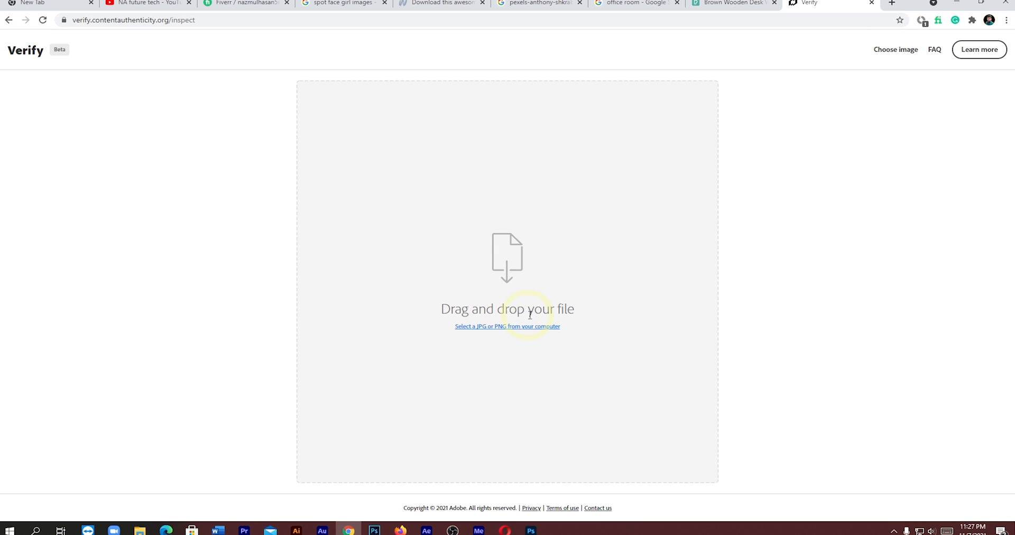
{"action": "left_click", "coordinate": [507, 327]}
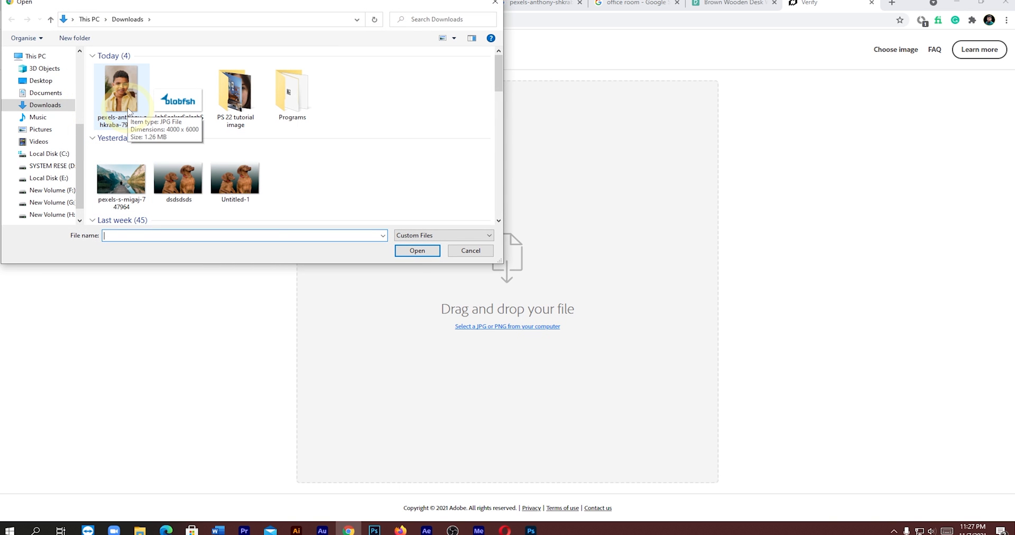
{"action": "left_click", "coordinate": [130, 110]}
{"action": "left_click", "coordinate": [415, 253]}
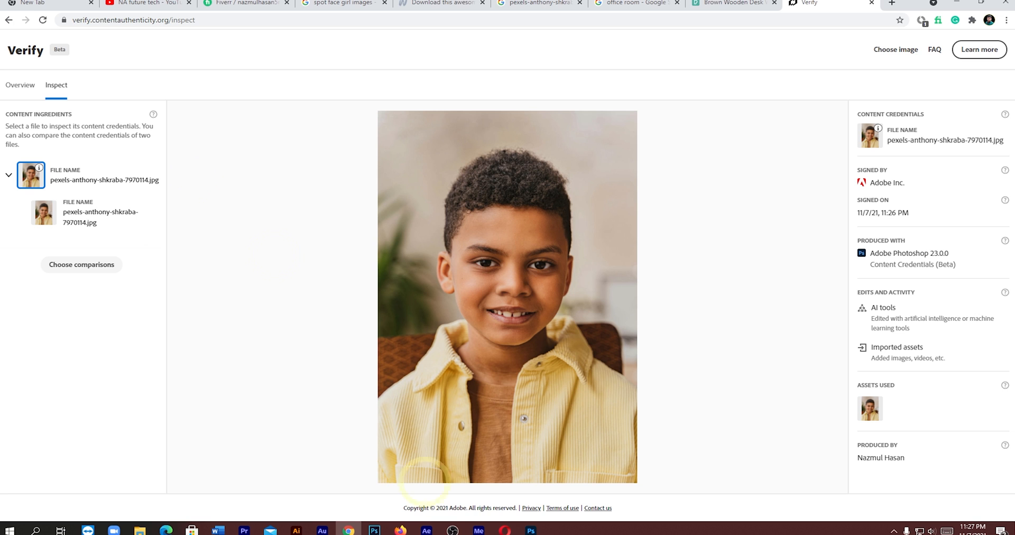
- Switch back to Photoshop and export the boy's portrait as a JPG named ssss in Downloads, without attaching Content Credentials
{"action": "left_click", "coordinate": [530, 529]}
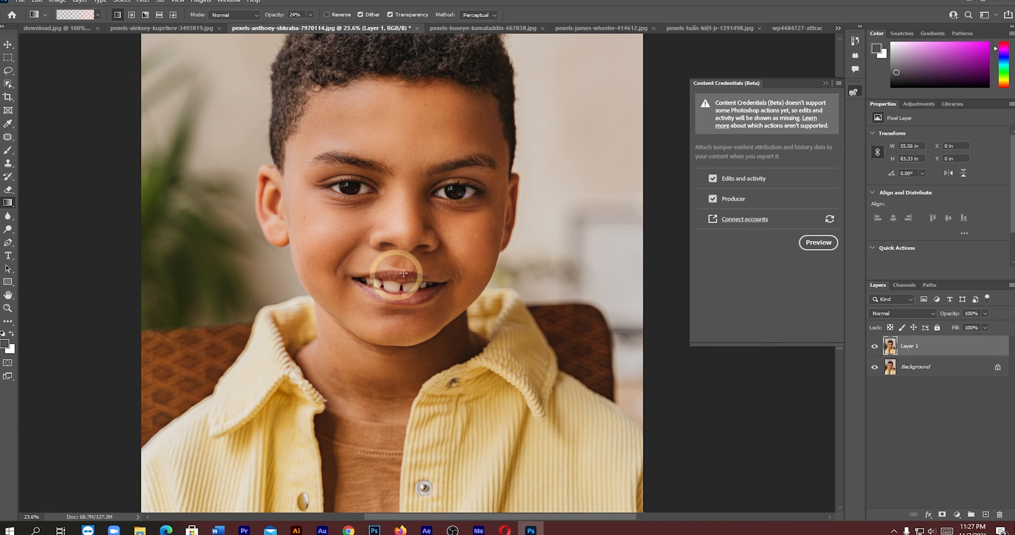
{"action": "left_click", "coordinate": [21, 3]}
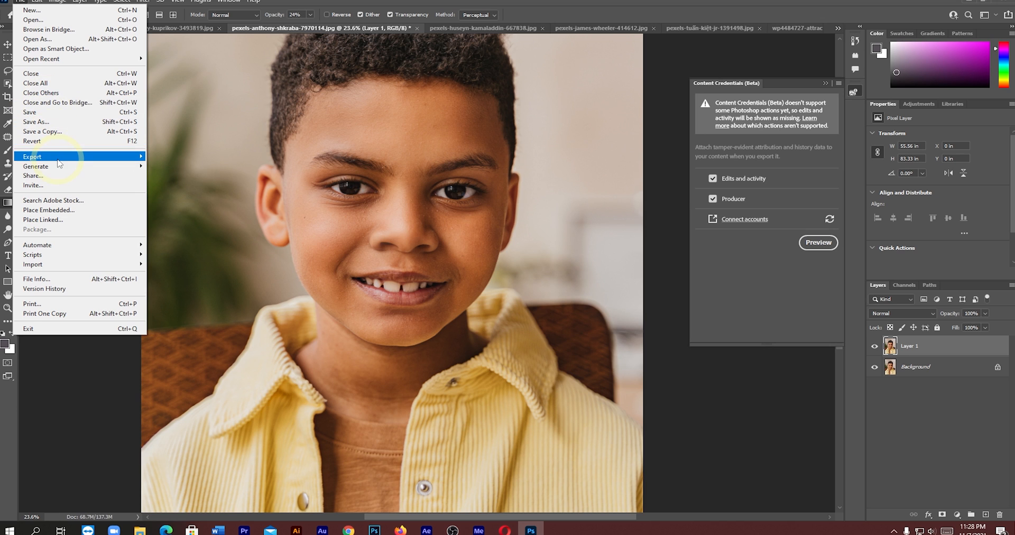
{"action": "mouse_move", "coordinate": [64, 157]}
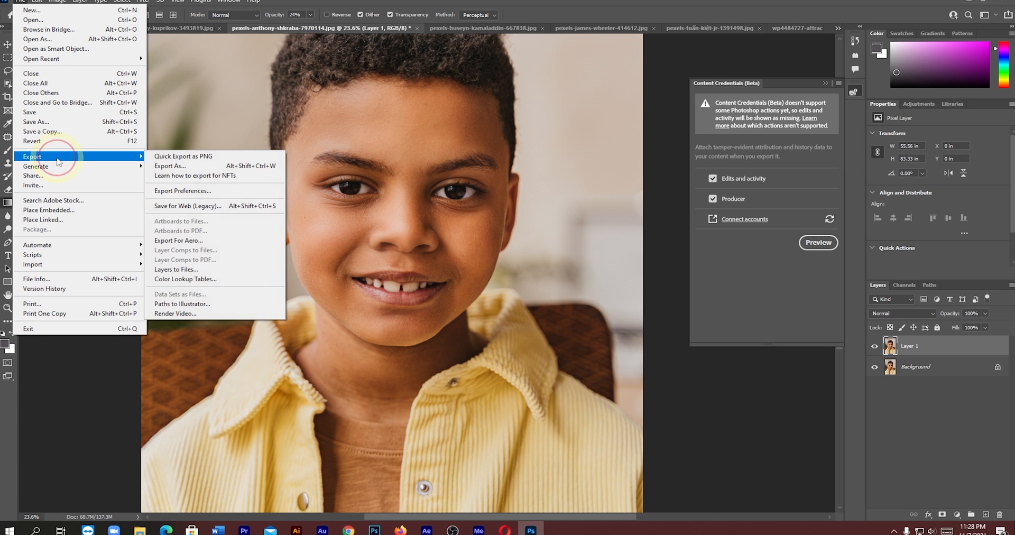
{"action": "left_click", "coordinate": [172, 167]}
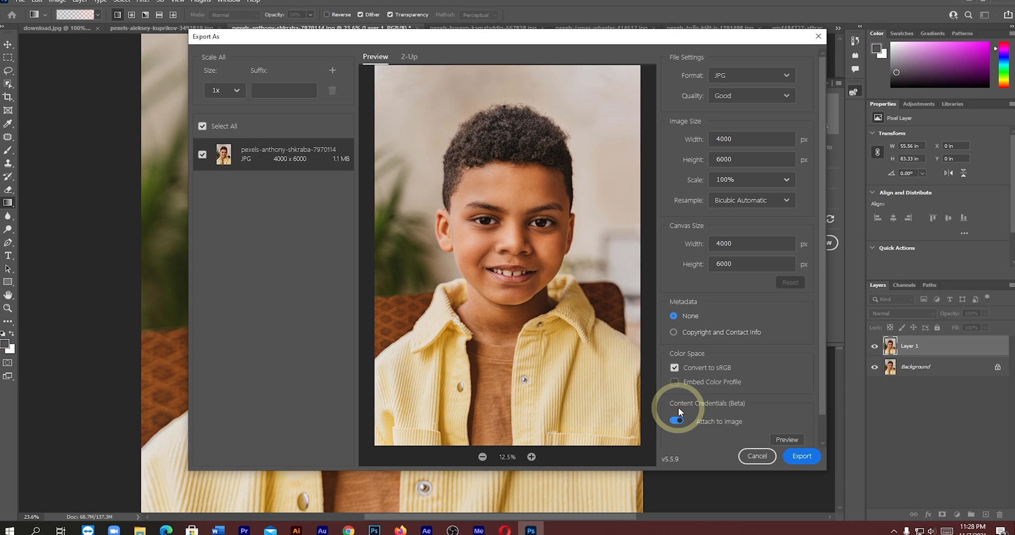
{"action": "left_click", "coordinate": [678, 422]}
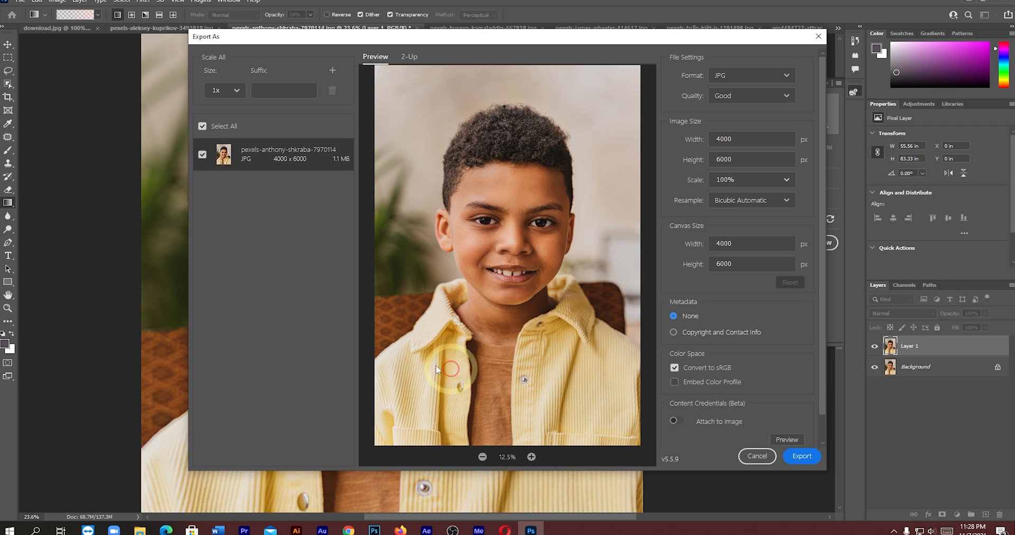
{"action": "left_click", "coordinate": [805, 458]}
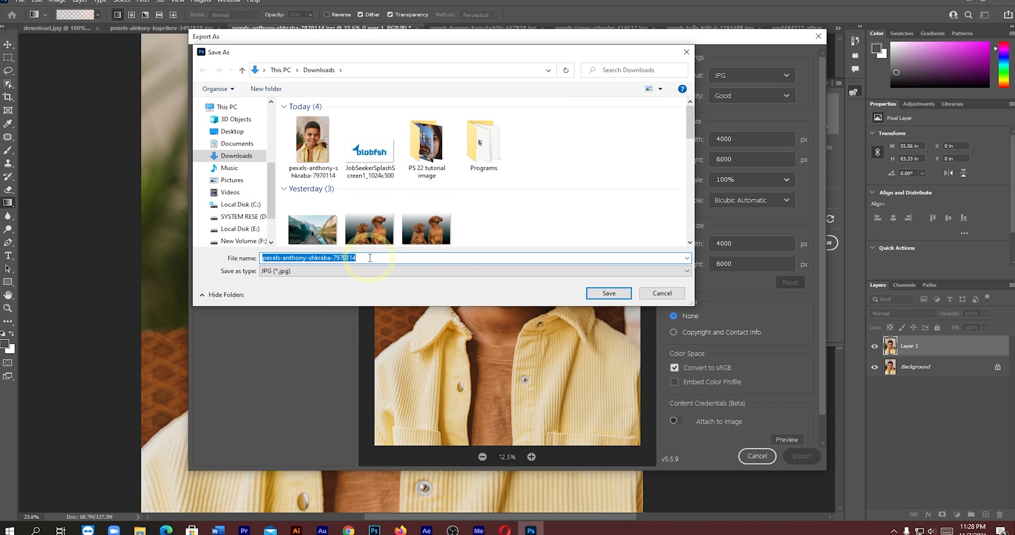
{"action": "type", "text": "nnn"}
{"action": "left_click", "coordinate": [617, 297]}
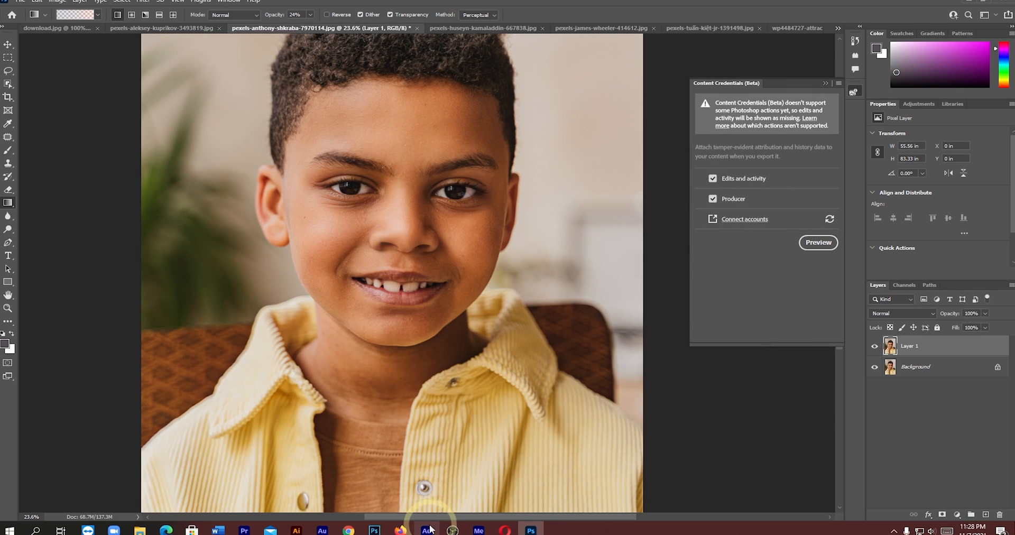
- Return to Verify in Chrome and inspect ssss.jpg from Downloads for content credentials
{"action": "left_click", "coordinate": [348, 531]}
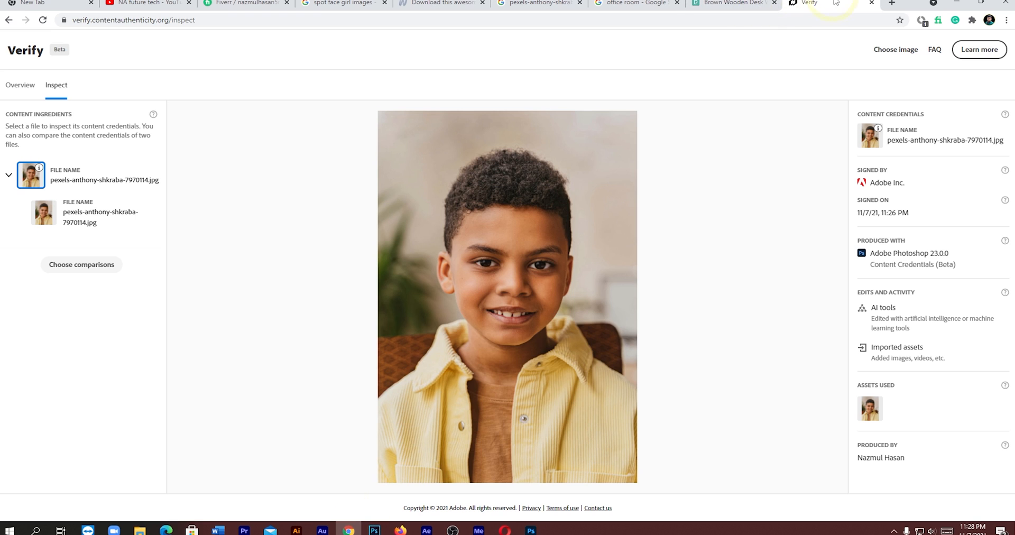
{"action": "left_click", "coordinate": [897, 51]}
{"action": "left_click", "coordinate": [499, 326]}
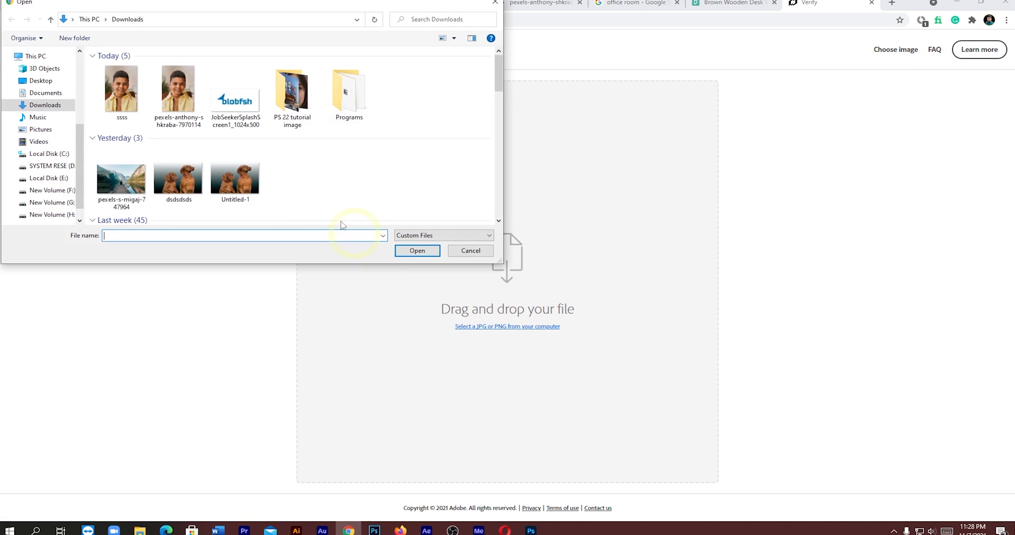
{"action": "left_click", "coordinate": [124, 98]}
{"action": "left_click", "coordinate": [413, 251]}
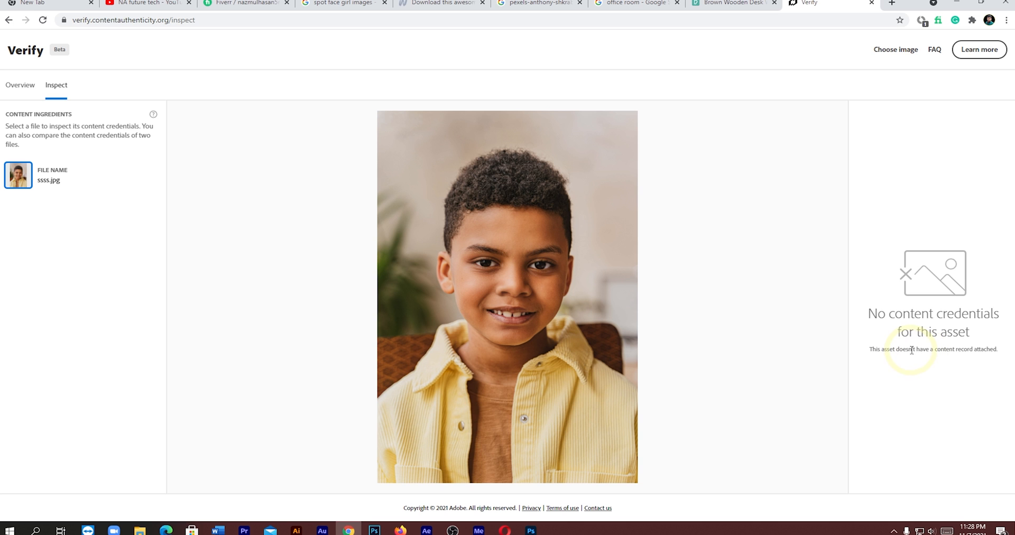
- Return to Photoshop, show the Comments panel and start saving the portrait to Creative Cloud
{"action": "left_click", "coordinate": [531, 531]}
{"action": "left_click", "coordinate": [518, 332]}
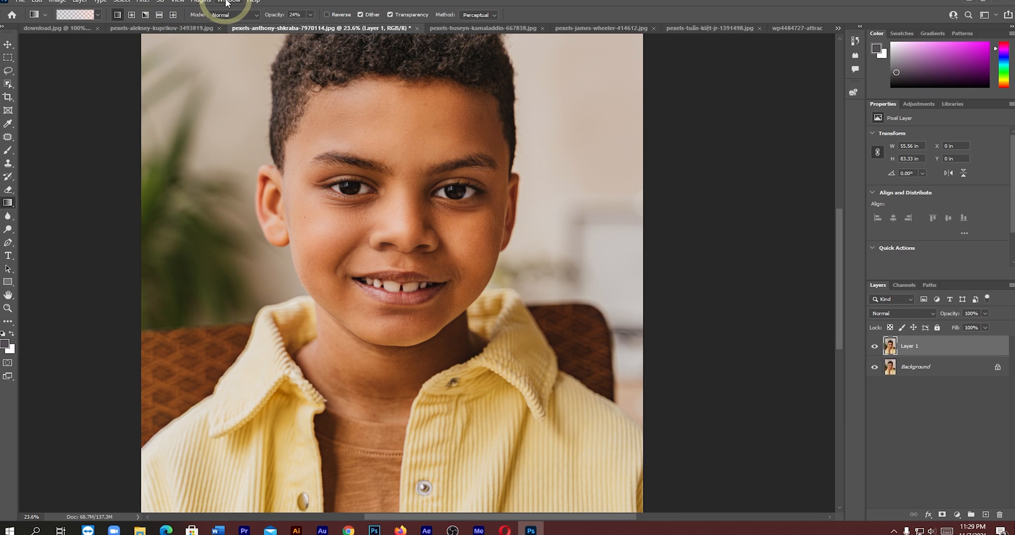
{"action": "left_click", "coordinate": [228, 1]}
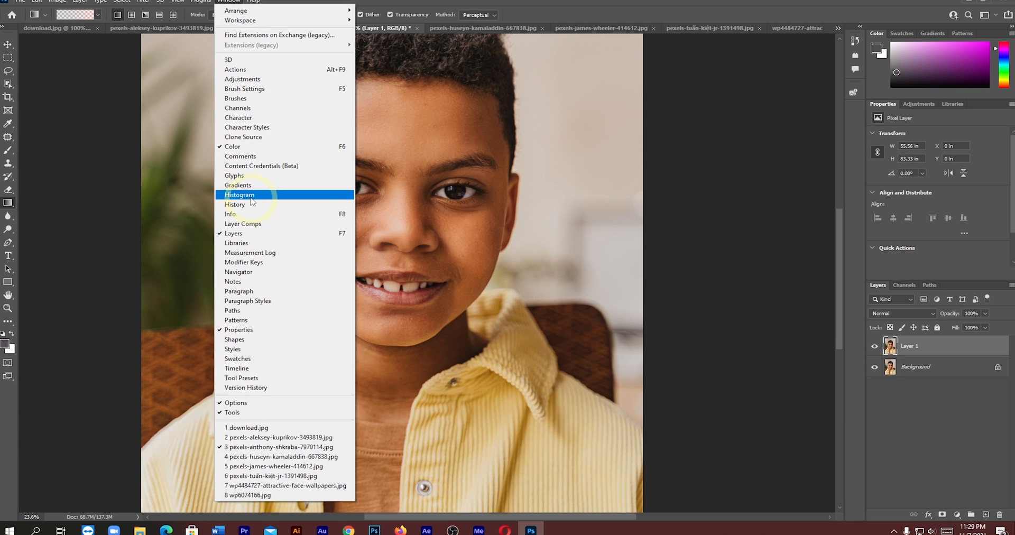
{"action": "left_click", "coordinate": [243, 160]}
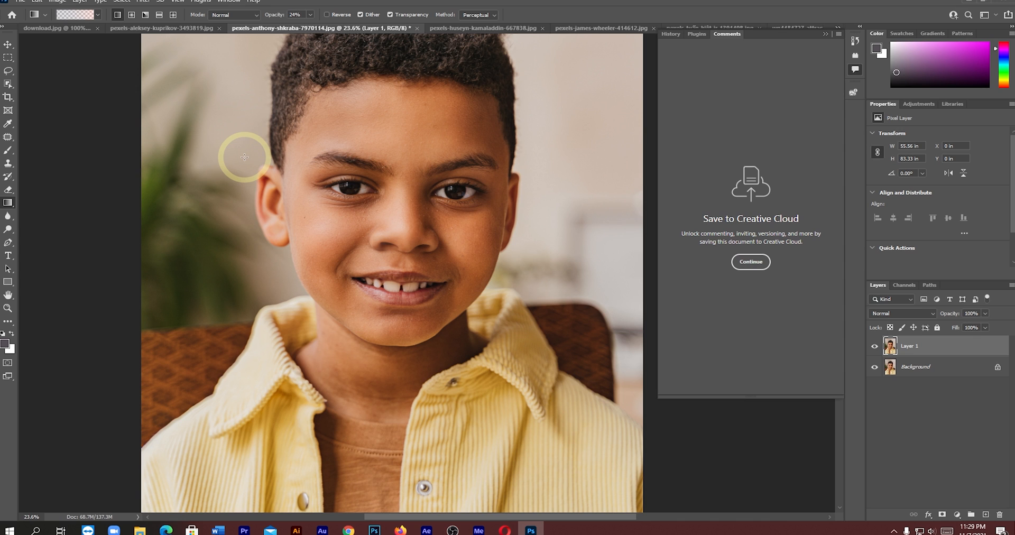
{"action": "left_click", "coordinate": [754, 264]}
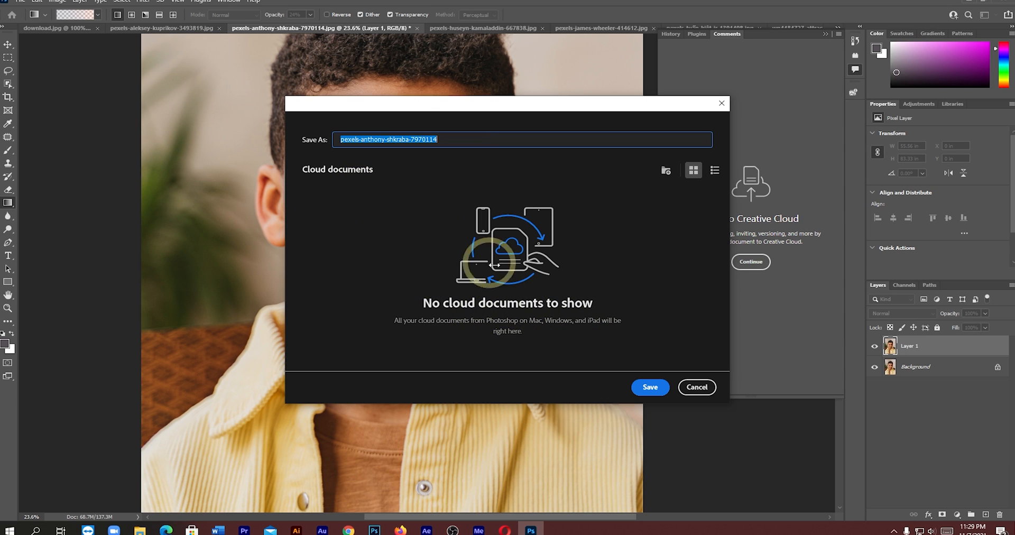
- Create a cloud documents folder named "Na futurre tech" and save the portrait in it under its existing name
{"action": "left_click", "coordinate": [504, 272]}
{"action": "left_click", "coordinate": [662, 194]}
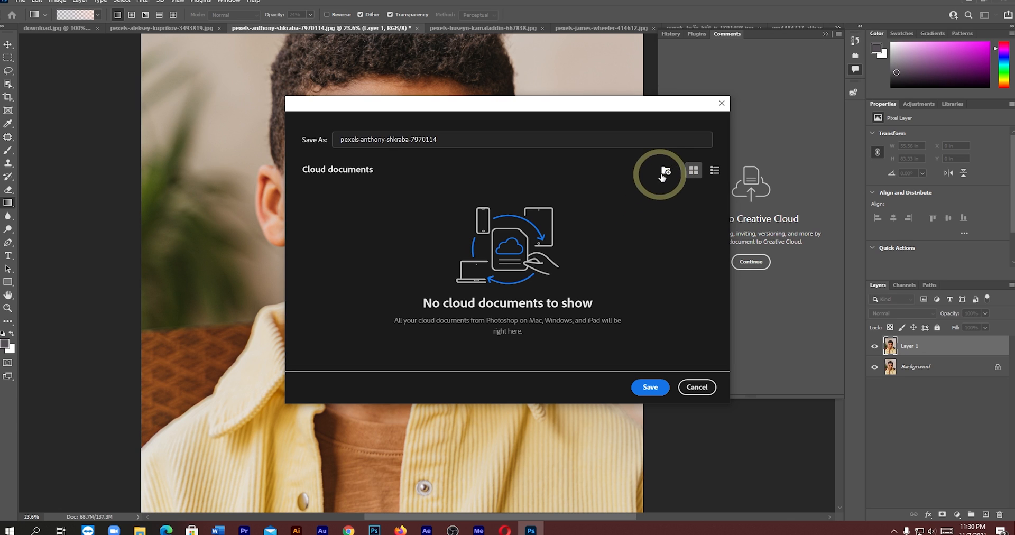
{"action": "left_click", "coordinate": [667, 173]}
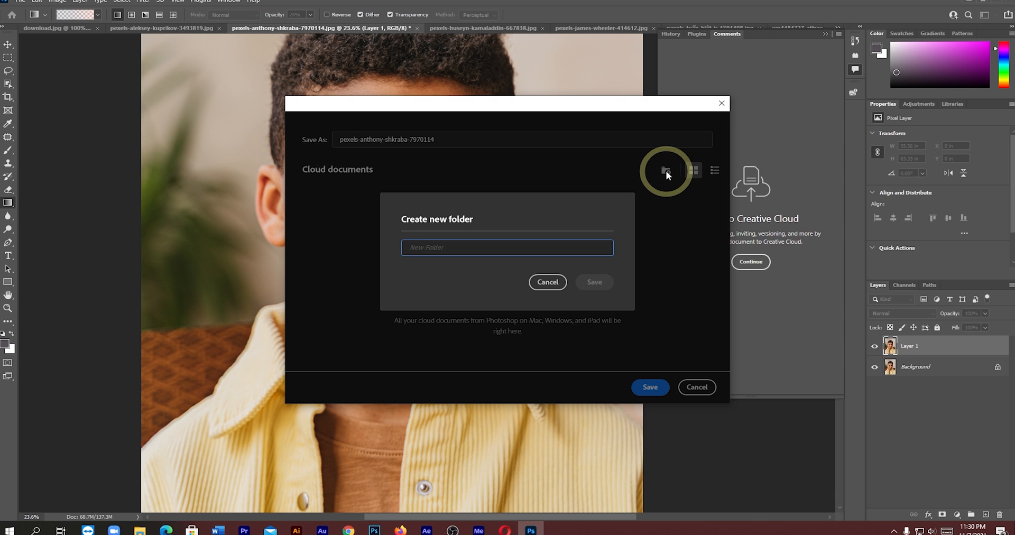
{"action": "left_click", "coordinate": [493, 253]}
{"action": "type", "text": "Na futurre tech"}
{"action": "key", "text": "Return"}
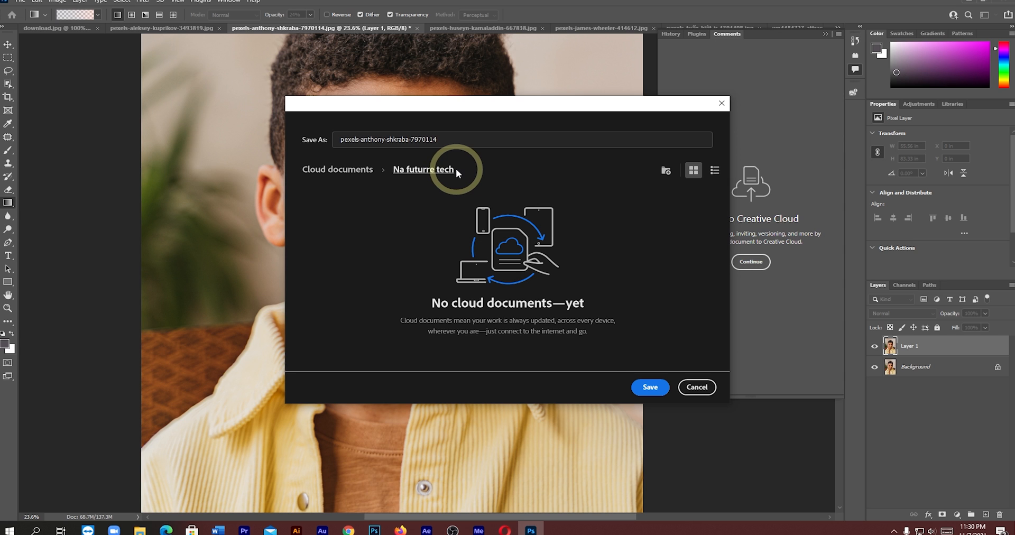
{"action": "left_click", "coordinate": [650, 389]}
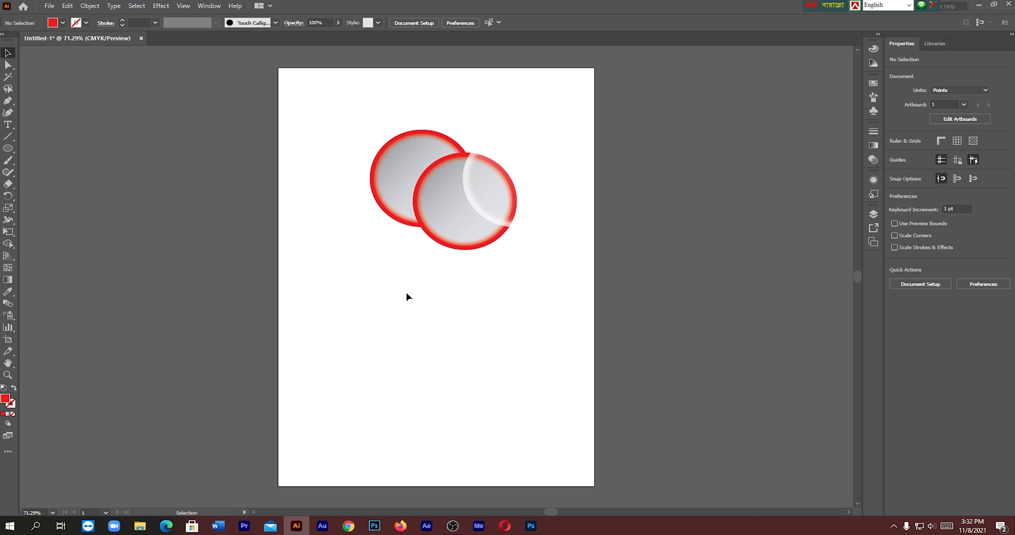
- Copy the overlapping red-edged circles group from Illustrator and paste it into the Photoshop document as Layers, accepting the color mode conversion
{"action": "left_click", "coordinate": [485, 192]}
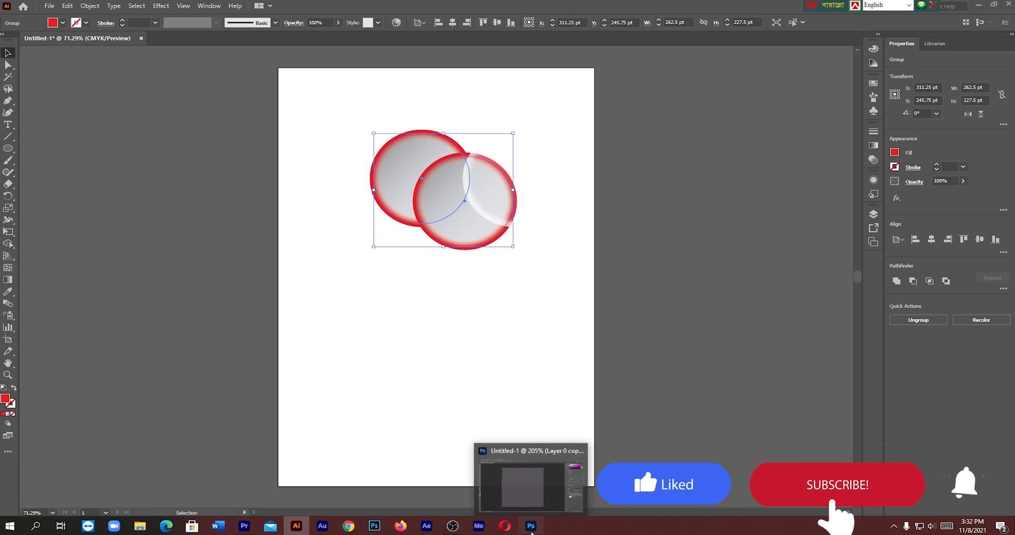
{"action": "left_click", "coordinate": [530, 529]}
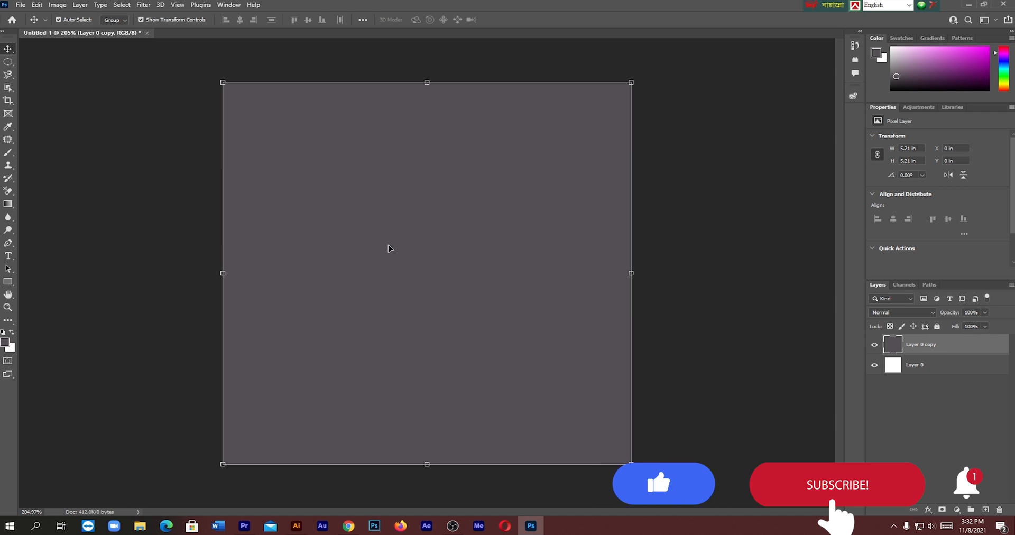
{"action": "key", "text": "ctrl+v"}
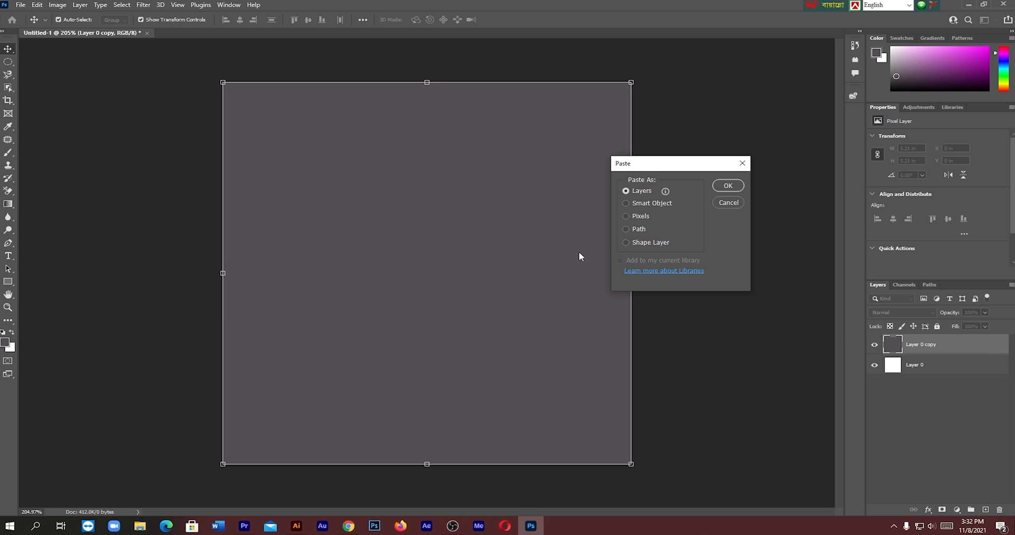
{"action": "left_click", "coordinate": [729, 185]}
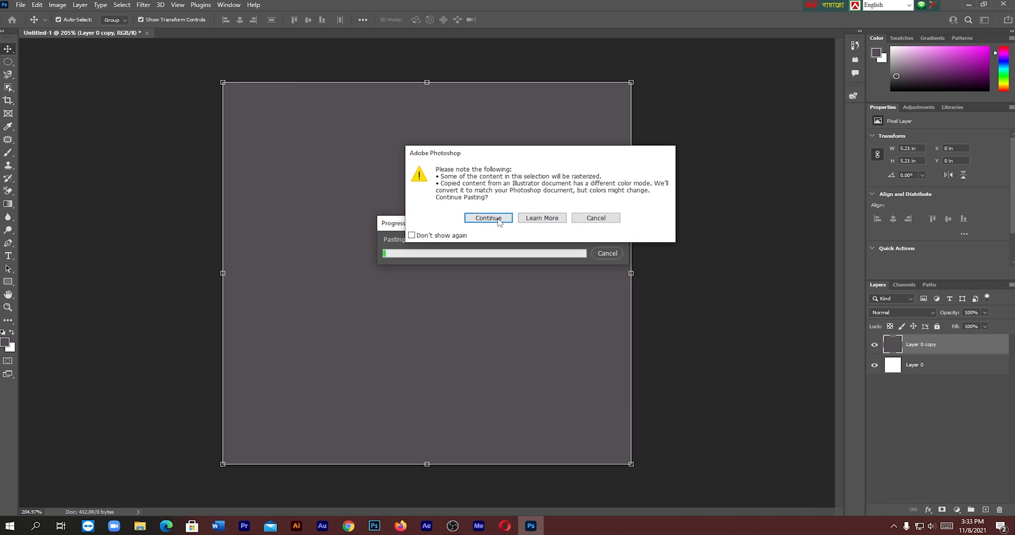
{"action": "left_click", "coordinate": [489, 216]}
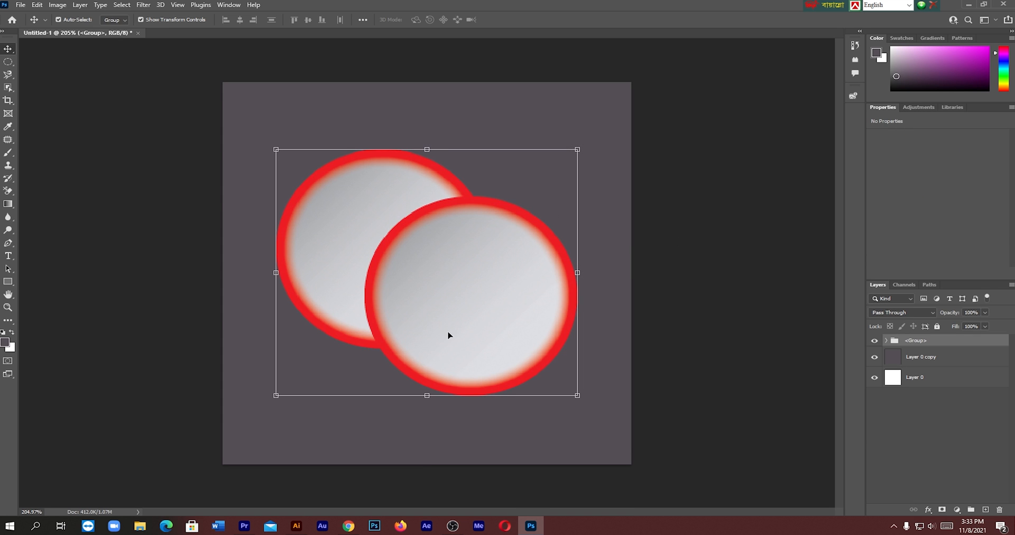
- Move the pasted circles group slightly upward on the canvas and scale it down proportionally
{"action": "left_click_drag", "start_coordinate": [512, 319], "coordinate": [506, 287]}
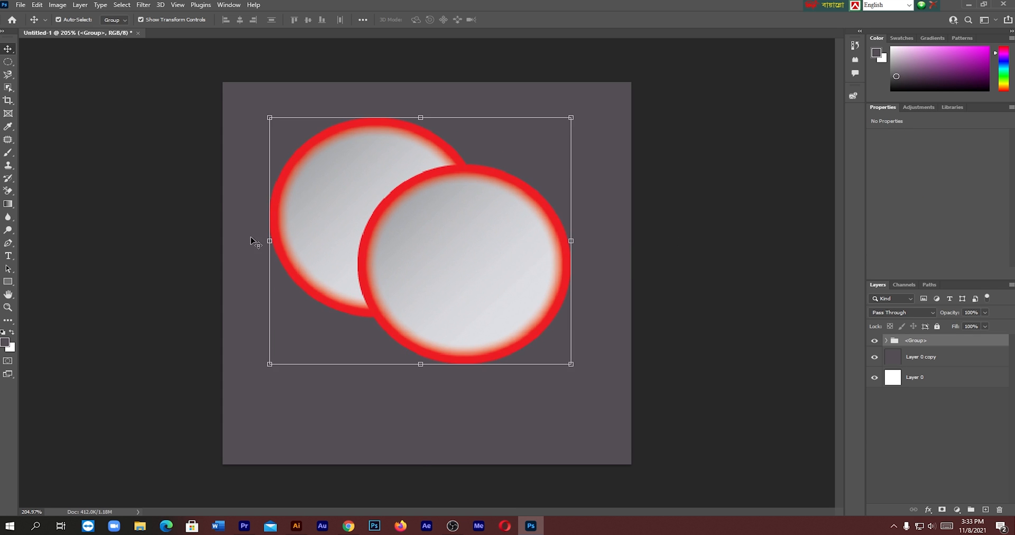
{"action": "left_click_drag", "start_coordinate": [571, 364], "coordinate": [532, 330]}
{"action": "key", "text": "Return"}
- Hide Layer 0 copy and Layer 0, and shift the circles group slightly right on the transparent canvas
{"action": "left_click", "coordinate": [875, 357]}
{"action": "left_click", "coordinate": [874, 377]}
{"action": "left_click_drag", "start_coordinate": [409, 263], "coordinate": [428, 270]}
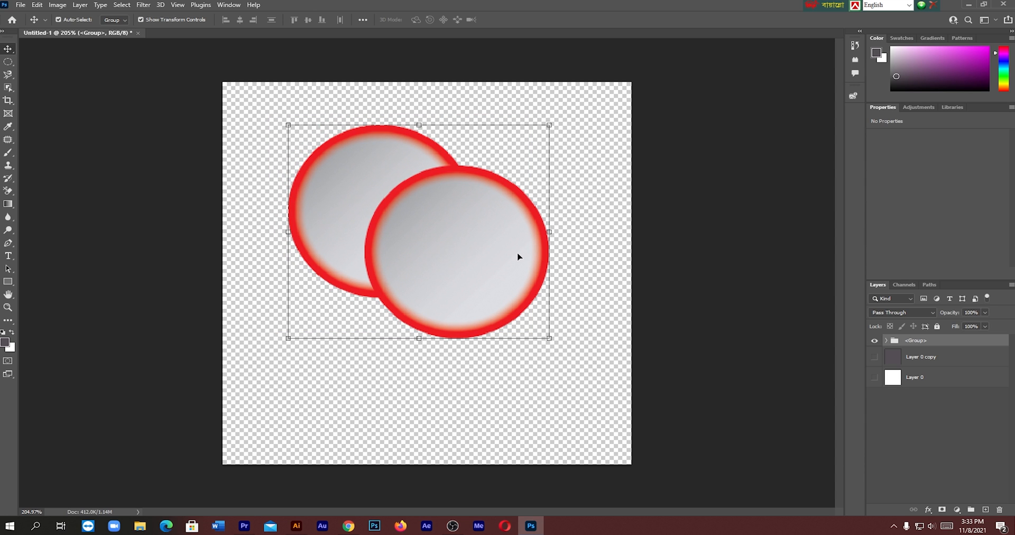